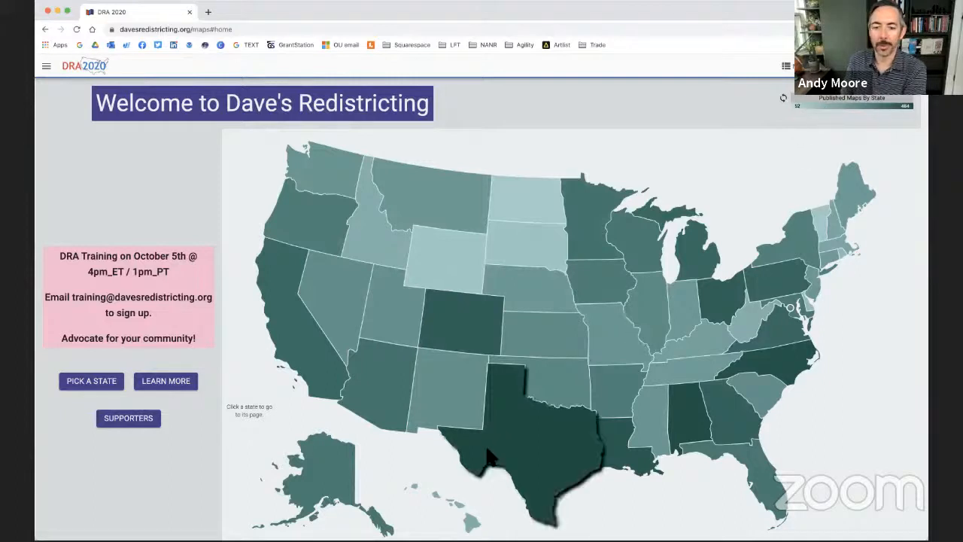
Step: Cycle the national map through Partisan Redistricting Control and Apportionment Gains/Losses, returning to Published Maps By State
left_click(785, 100)
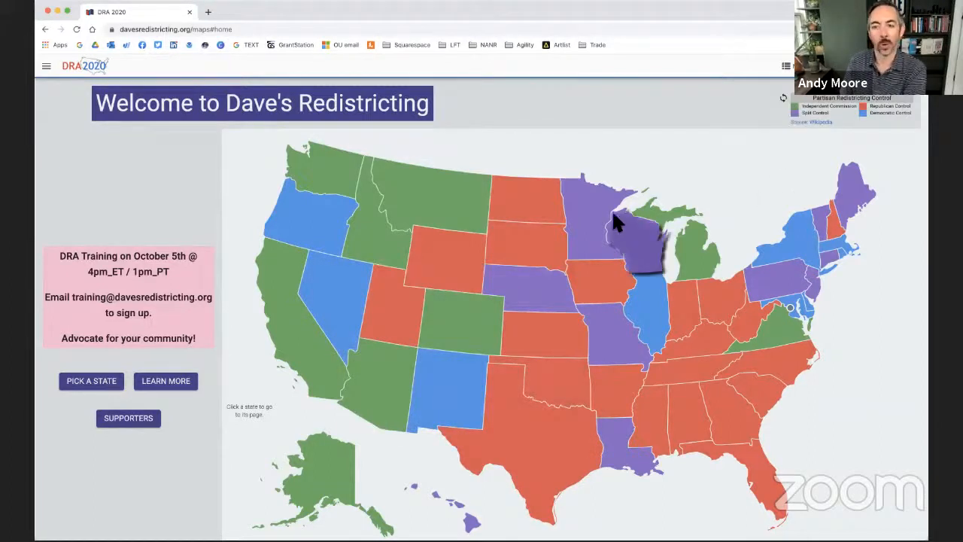
left_click(782, 99)
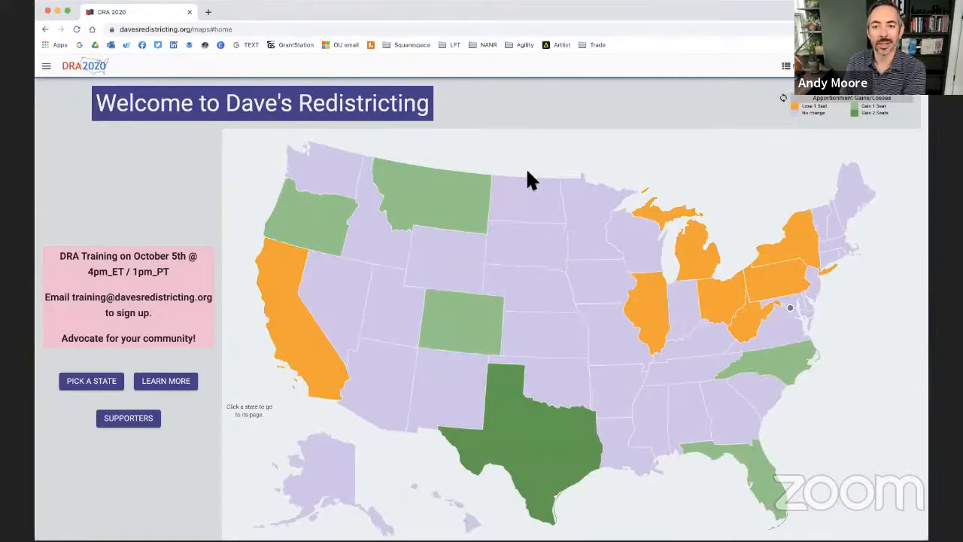
left_click(783, 100)
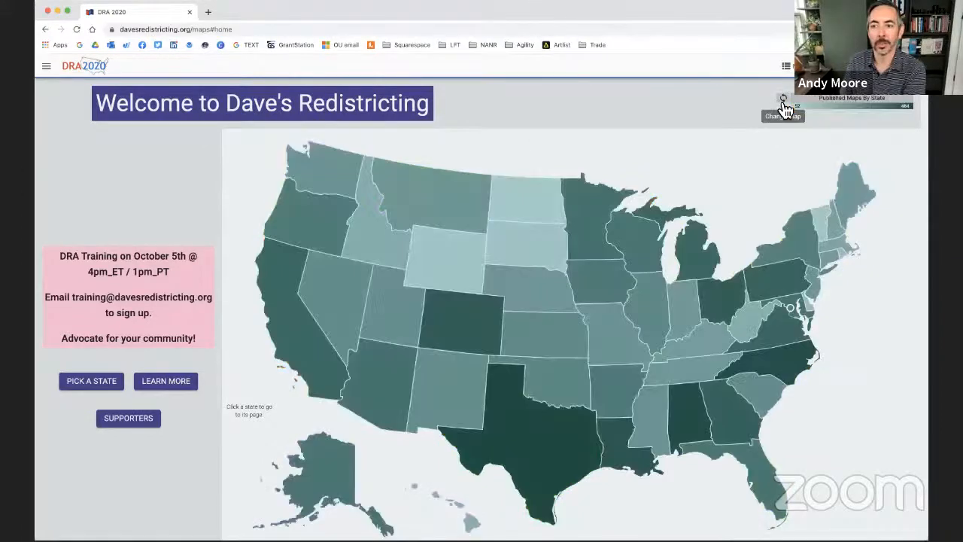
Step: Open the Oklahoma state page and go to its Notable Maps section
left_click(547, 393)
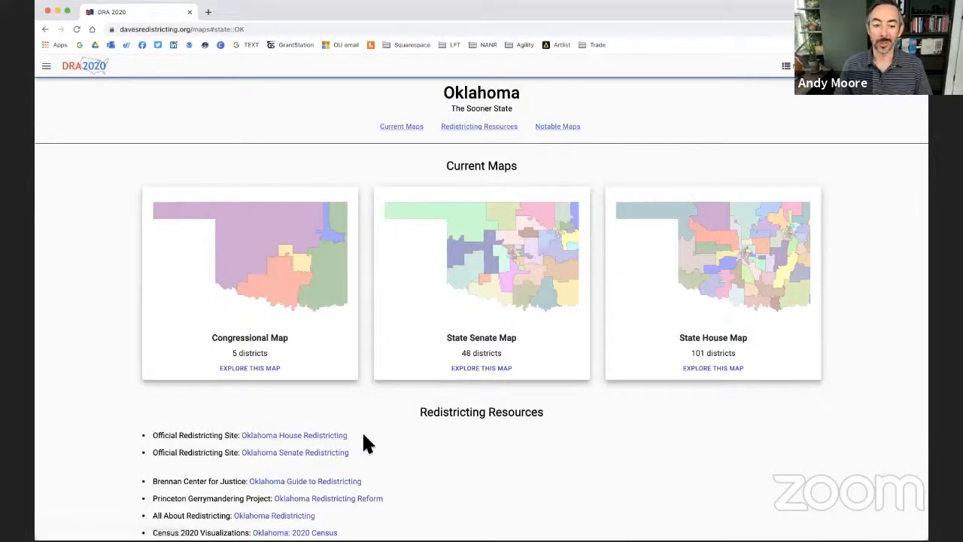
scroll(361, 438, "down", 2)
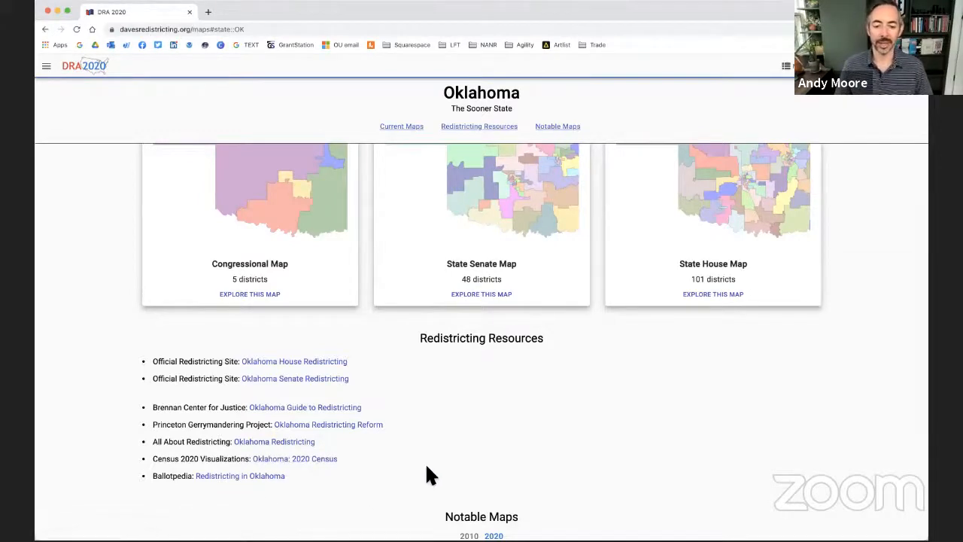
scroll(427, 473, "down", 2)
scroll(358, 426, "down", 7)
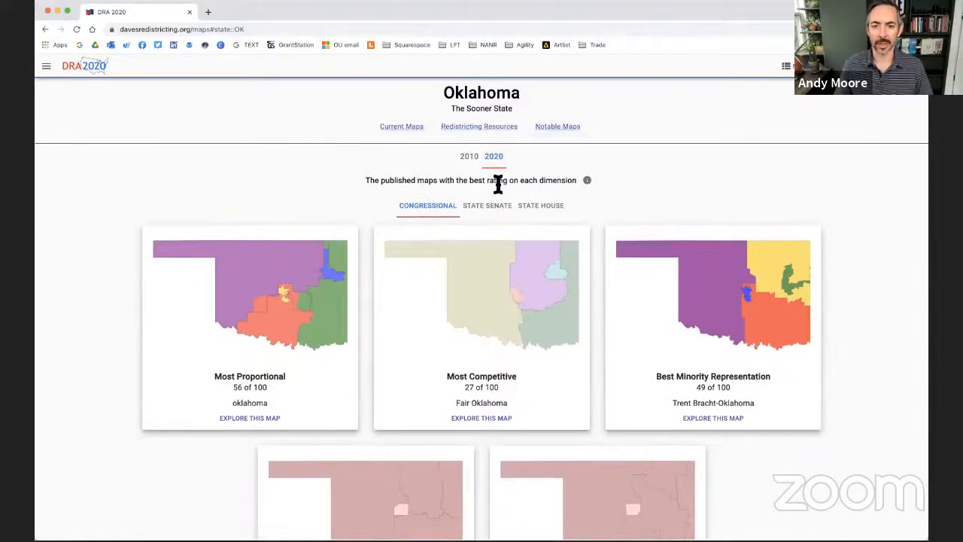
scroll(496, 185, "up", 2)
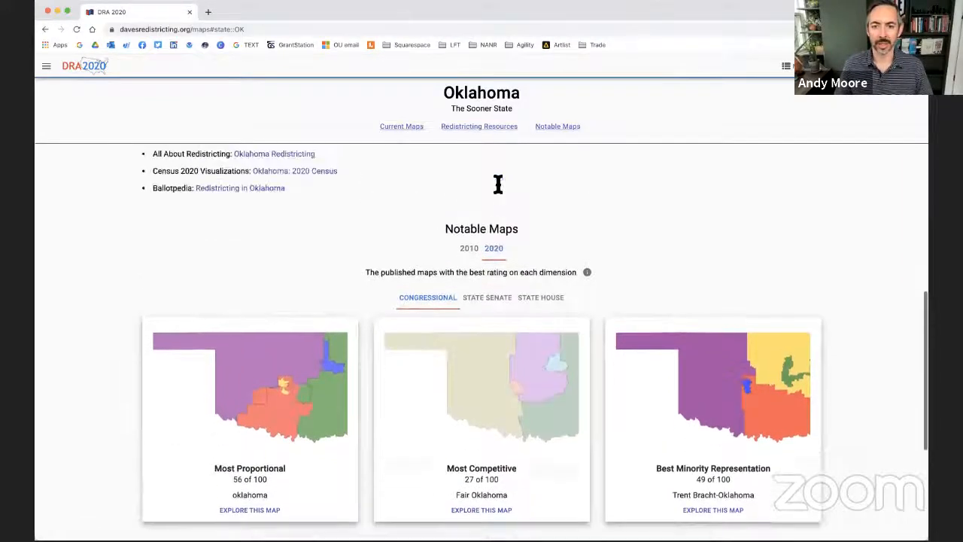
left_click(559, 127)
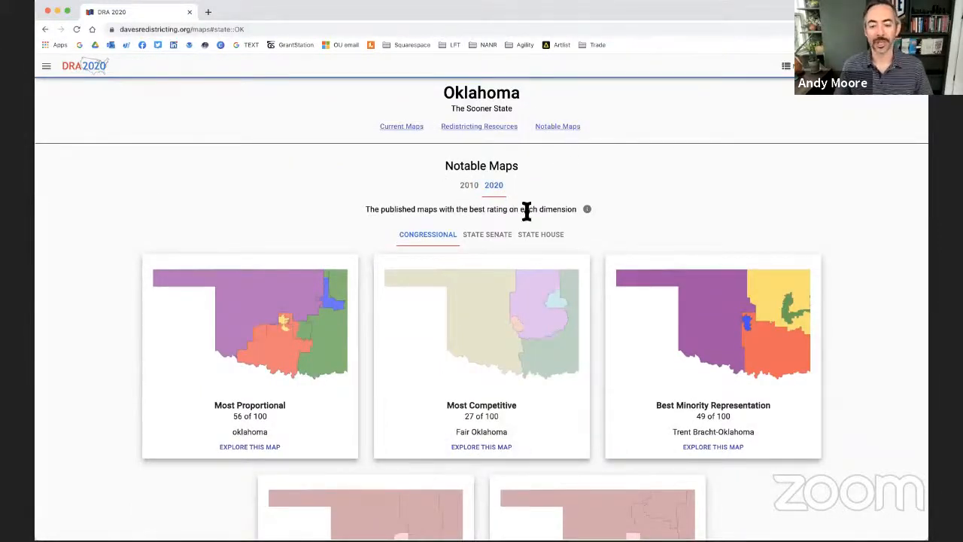
Step: Display Oklahoma's 2010 notable congressional maps and review the best-rated map for each dimension
left_click(467, 193)
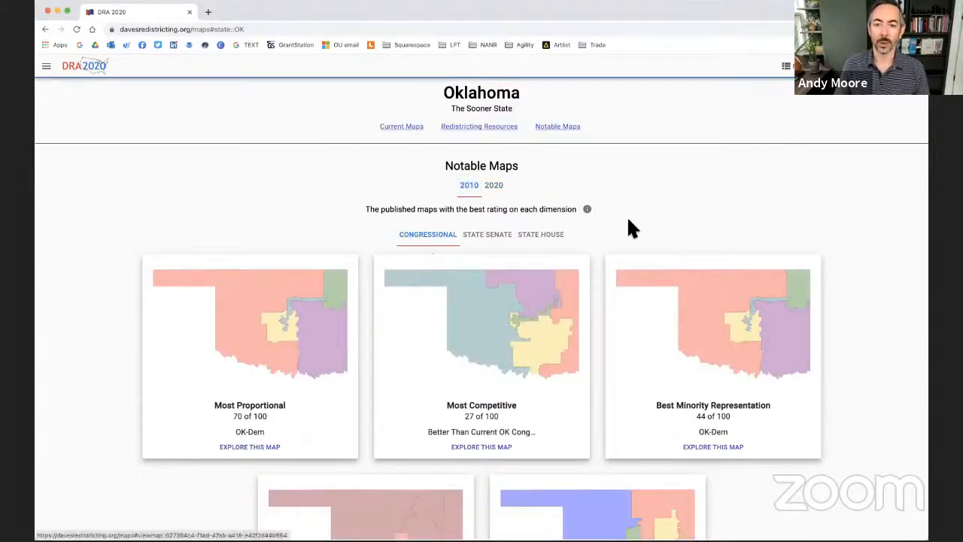
scroll(630, 225, "down", 1)
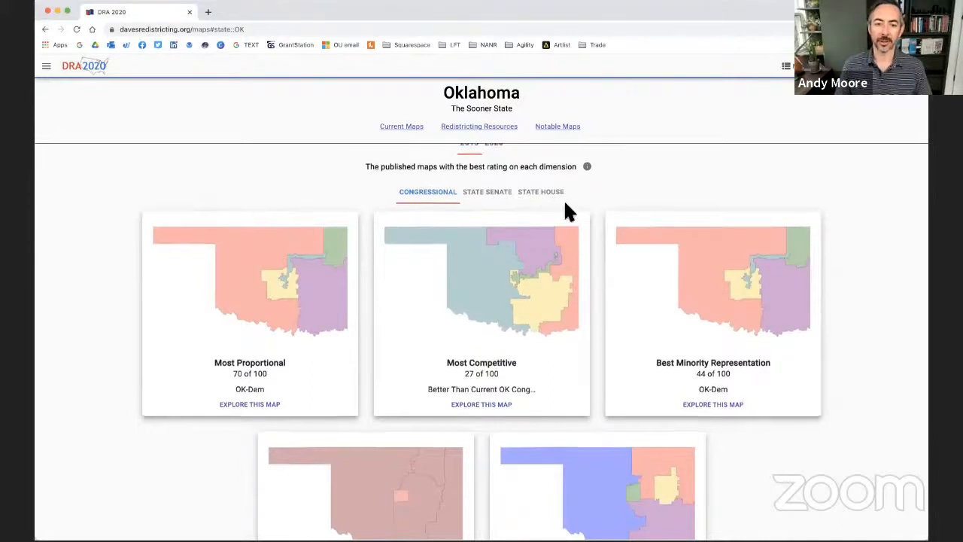
scroll(572, 207, "up", 1)
scroll(598, 229, "down", 2)
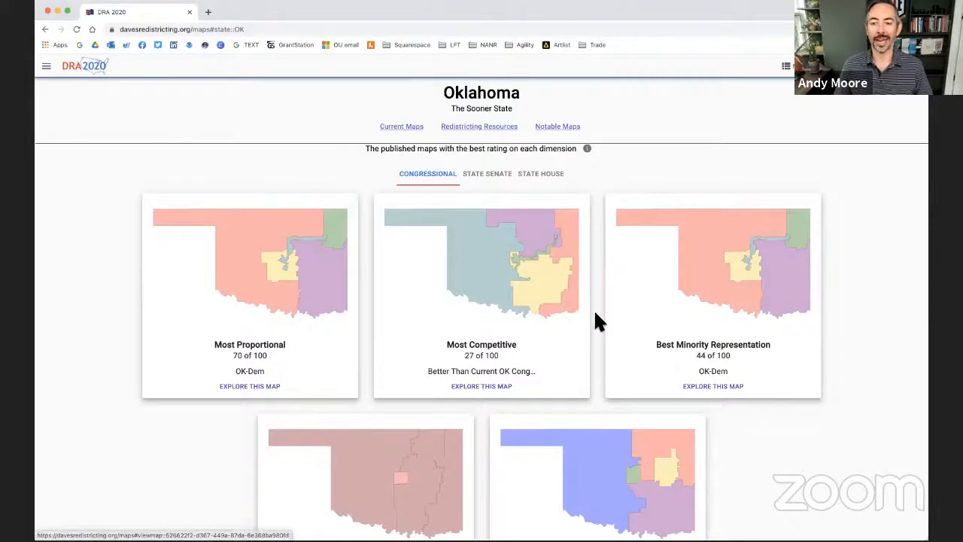
scroll(596, 320, "down", 1)
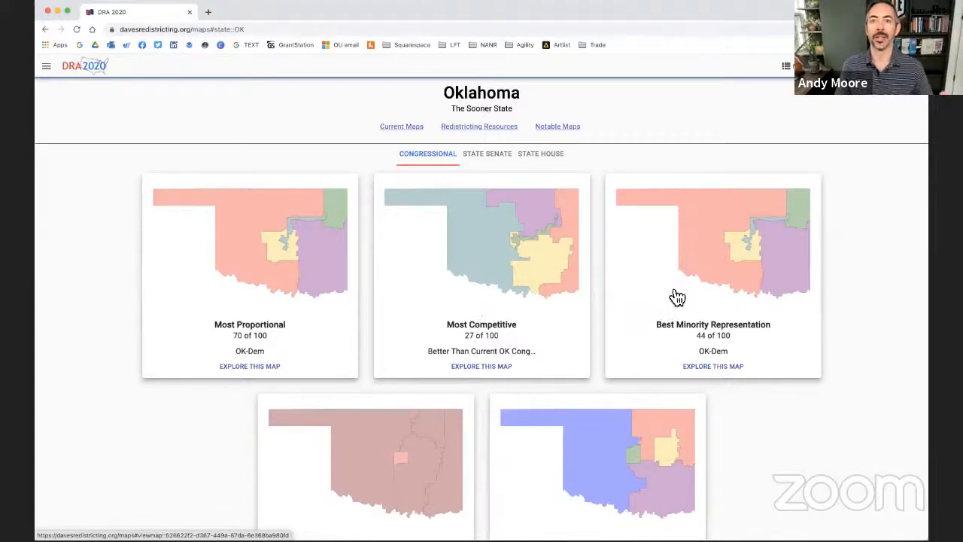
scroll(674, 297, "down", 1)
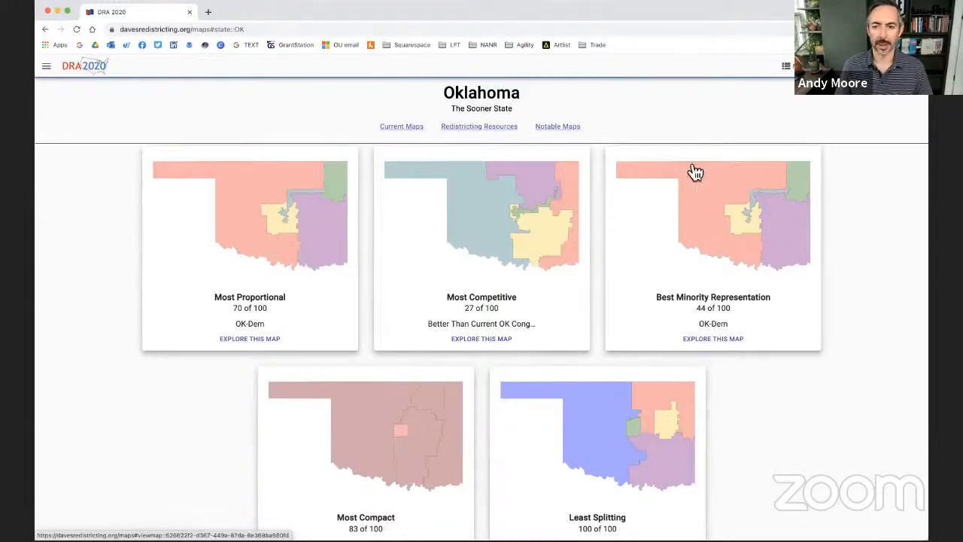
scroll(411, 337, "down", 2)
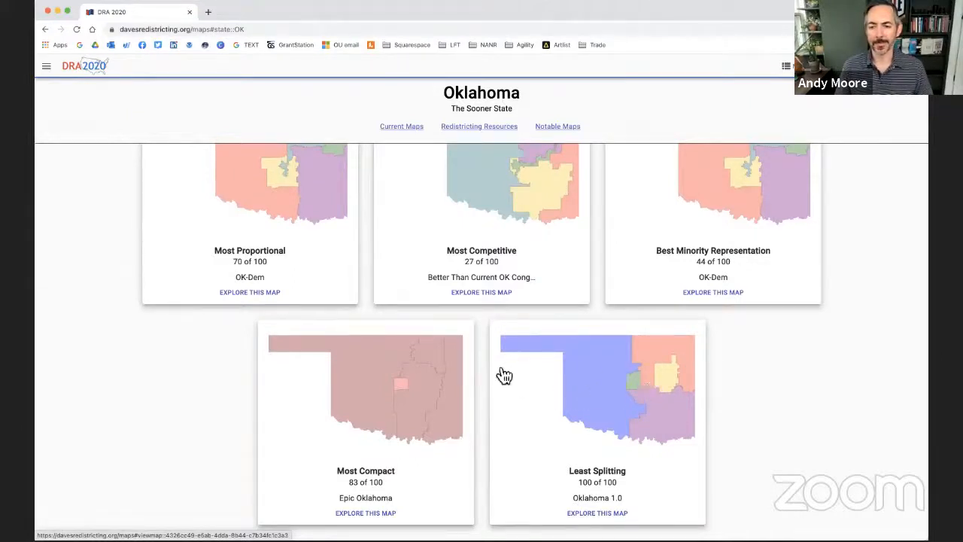
scroll(481, 359, "up", 1)
scroll(482, 359, "down", 1)
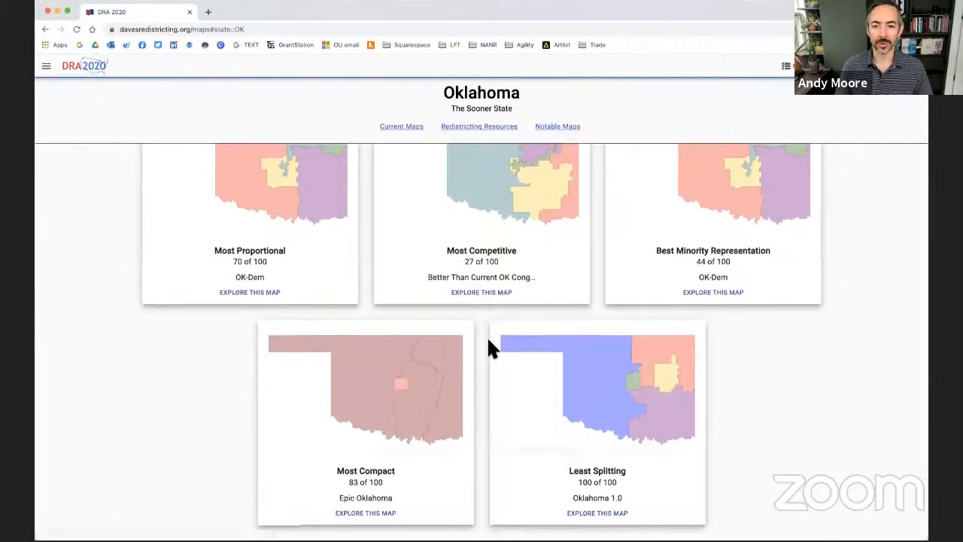
scroll(488, 346, "up", 2)
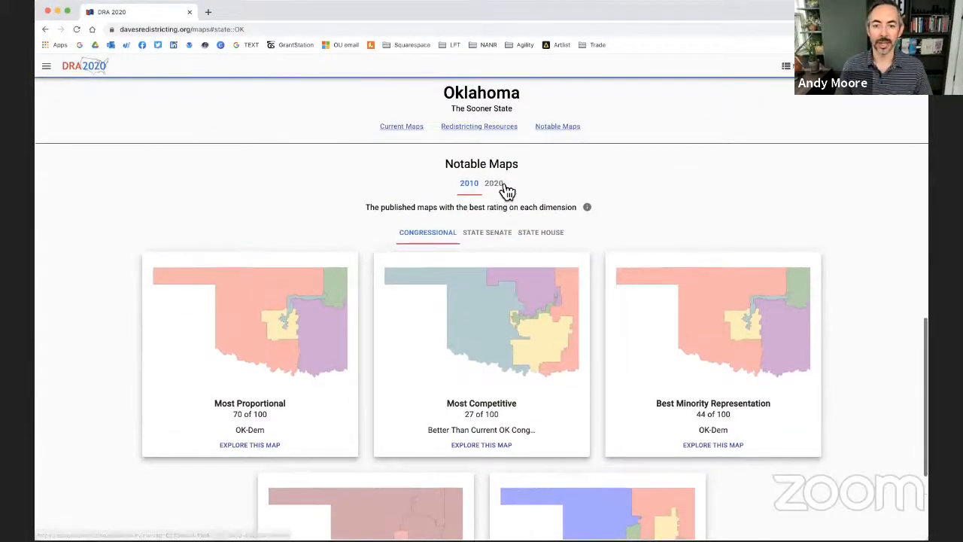
Step: Switch the notable congressional maps to 2020 and examine the best-rated map in each category
left_click(506, 188)
scroll(594, 213, "down", 1)
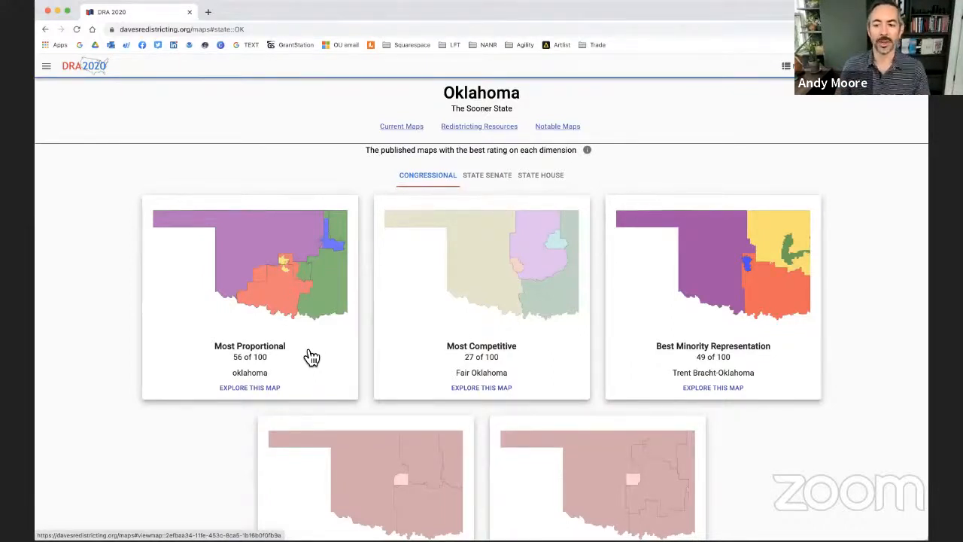
scroll(360, 338, "down", 2)
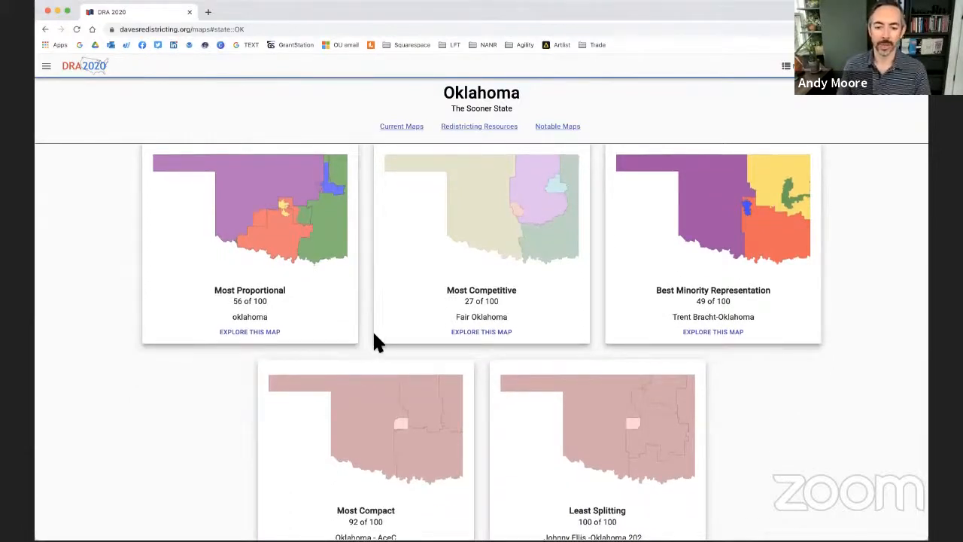
scroll(374, 335, "down", 2)
scroll(374, 337, "up", 3)
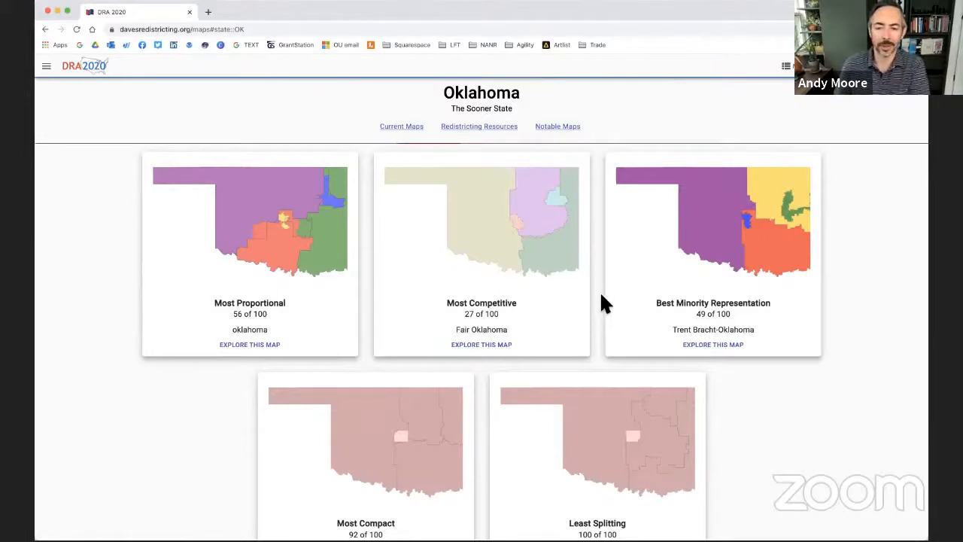
scroll(598, 290, "up", 2)
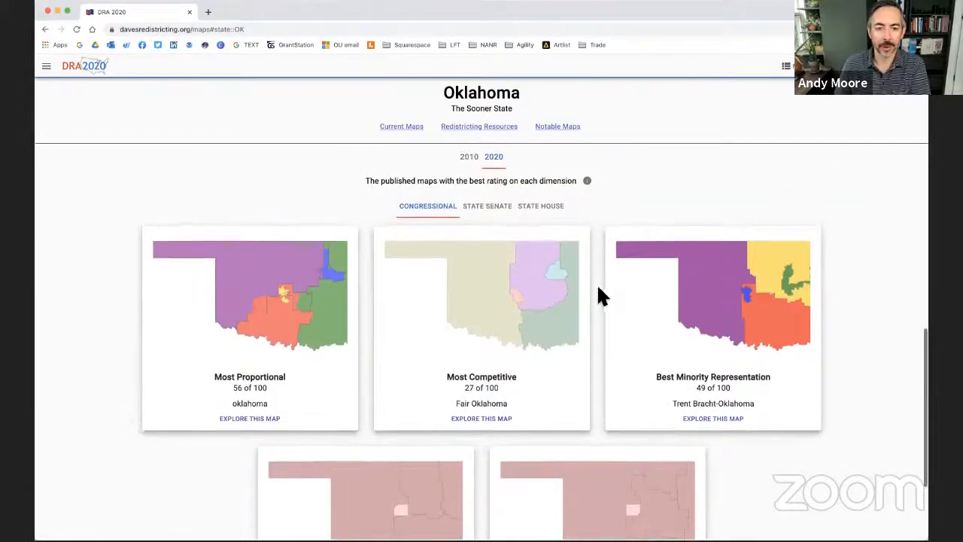
scroll(650, 347, "down", 2)
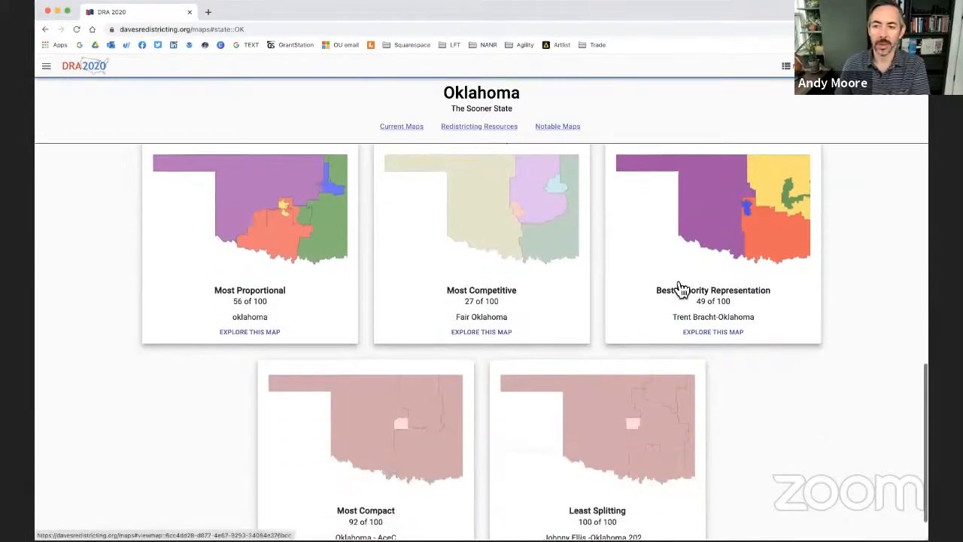
scroll(501, 439, "down", 1)
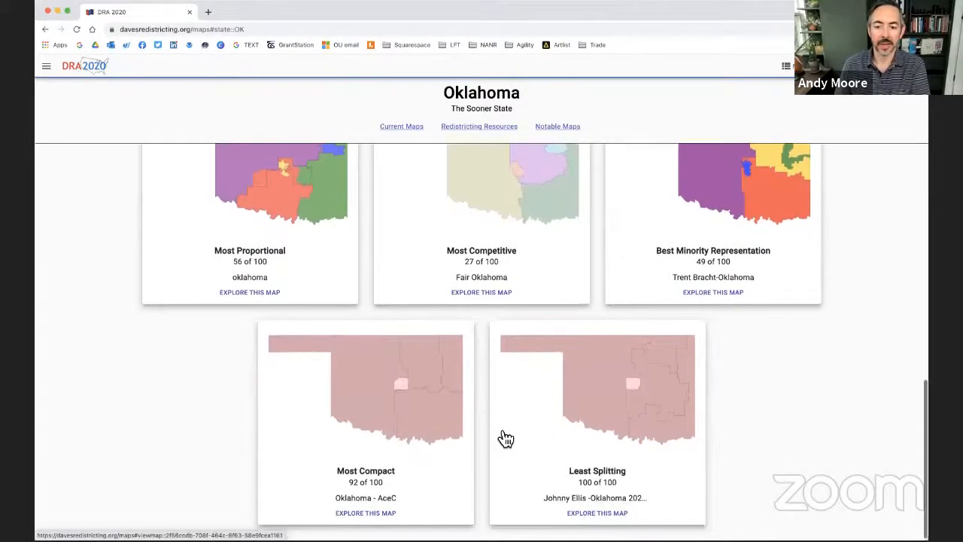
Step: Open Oklahoma's current Congressional Map for exploration
scroll(493, 414, "up", 10)
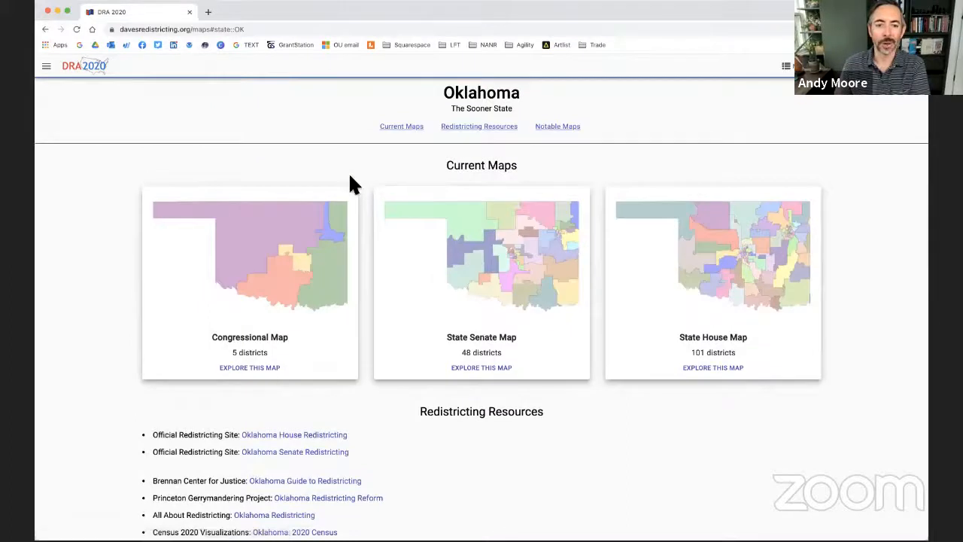
left_click(310, 288)
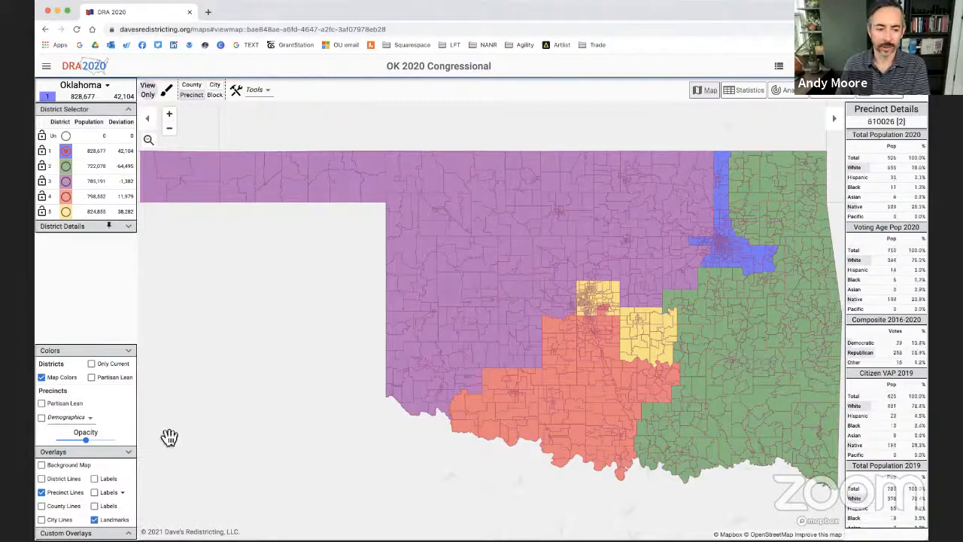
Step: Preview the map without district colors and with only the current district colored, restoring the coloring of all districts after each preview
left_click(44, 381)
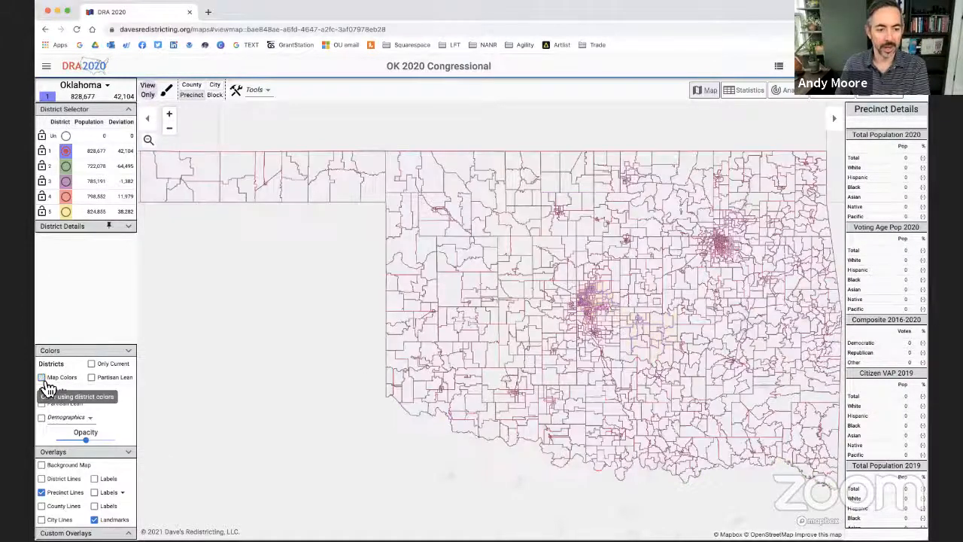
left_click(44, 380)
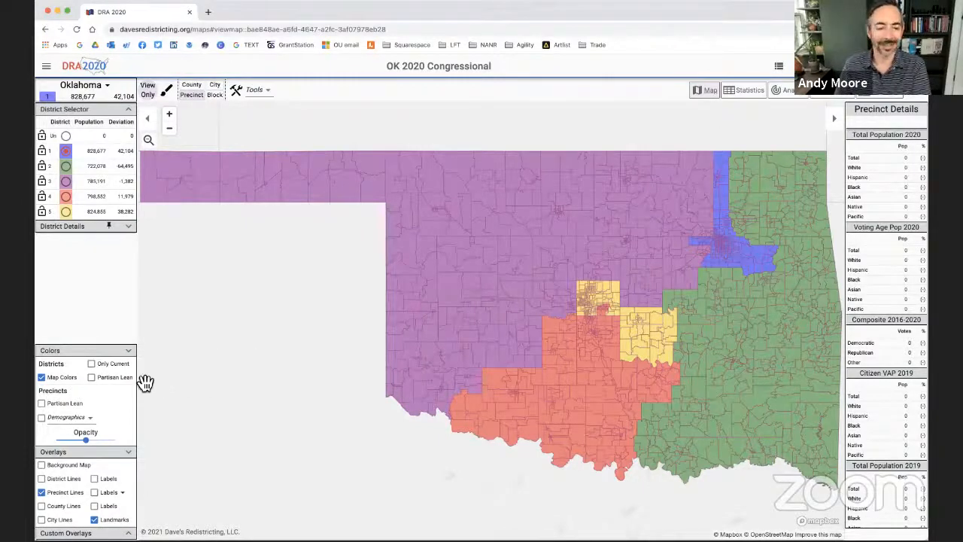
left_click(92, 365)
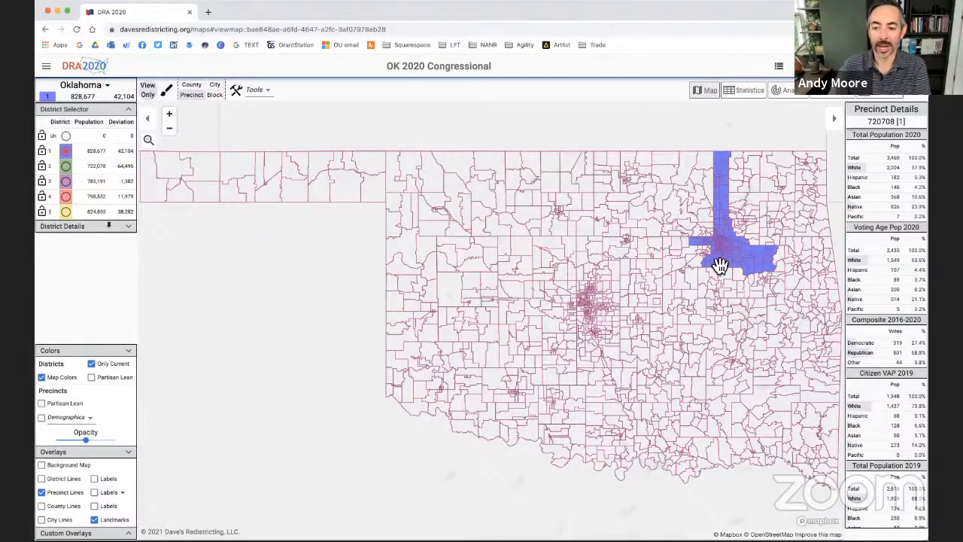
left_click(92, 364)
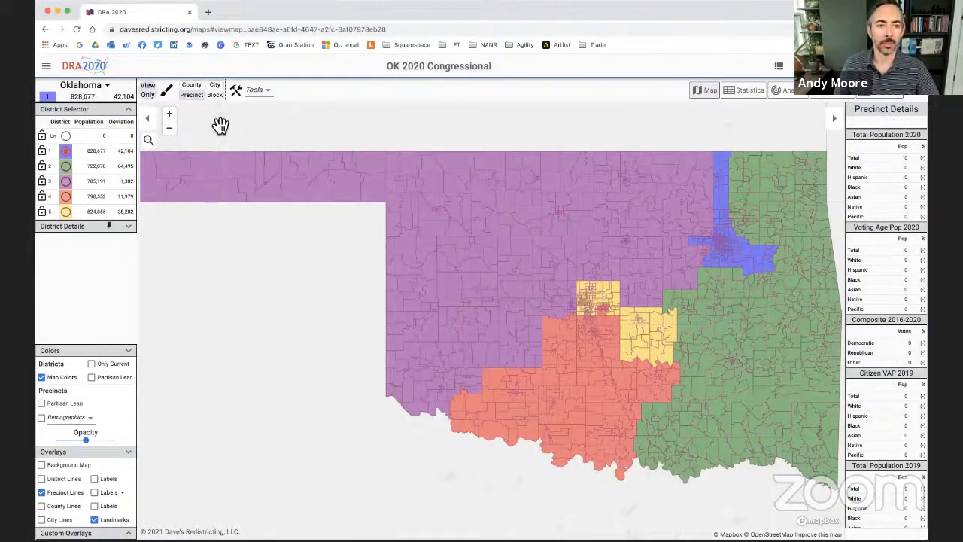
Step: Compare the map at the County, City and Block levels, and return to the Precinct level
left_click(198, 91)
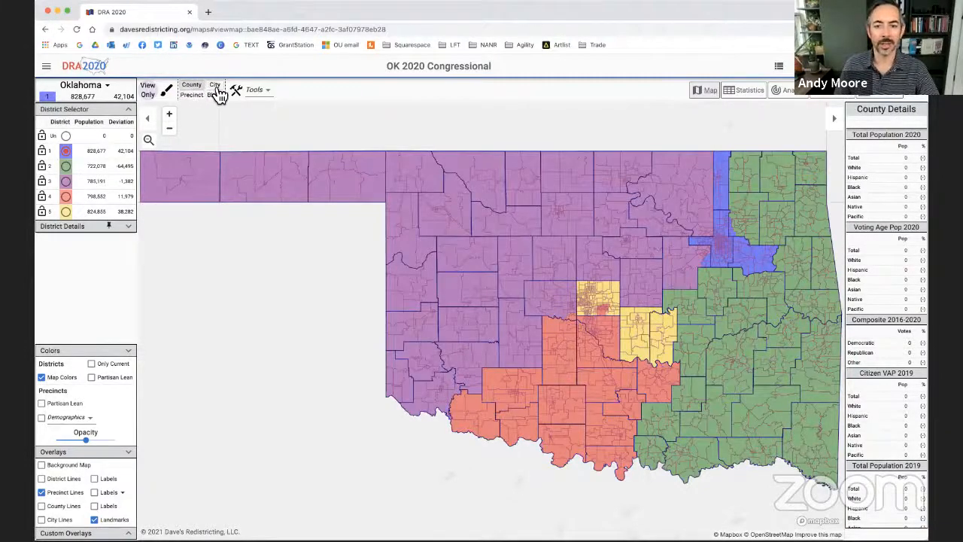
left_click(216, 87)
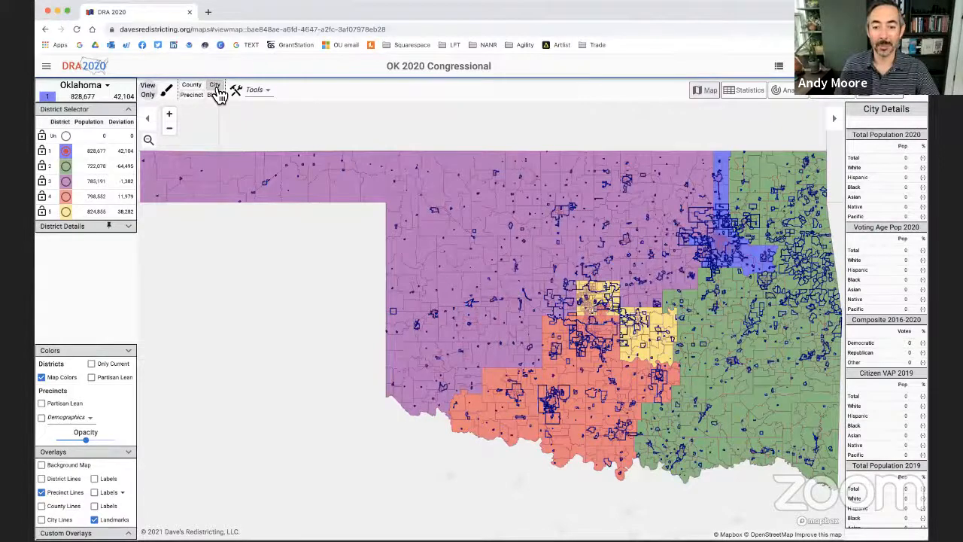
left_click(216, 95)
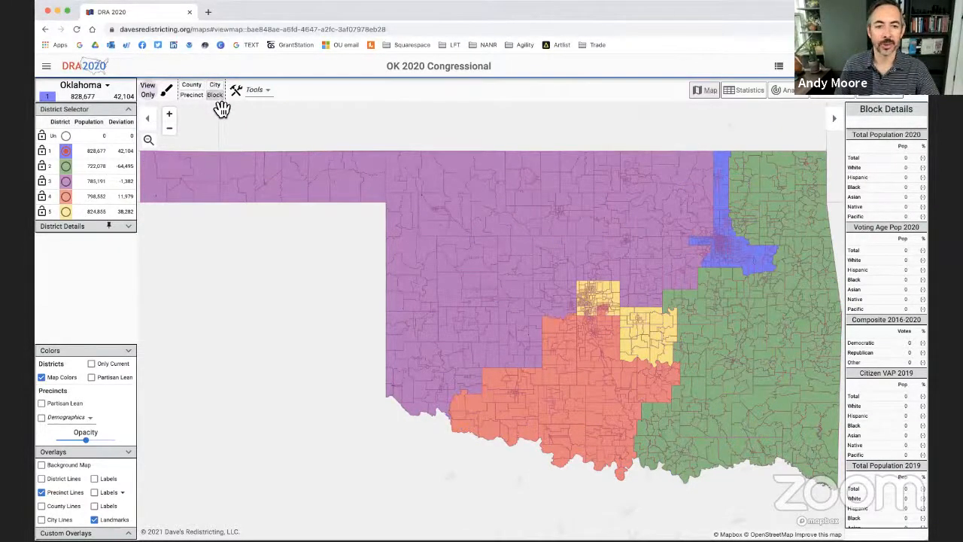
left_click(194, 96)
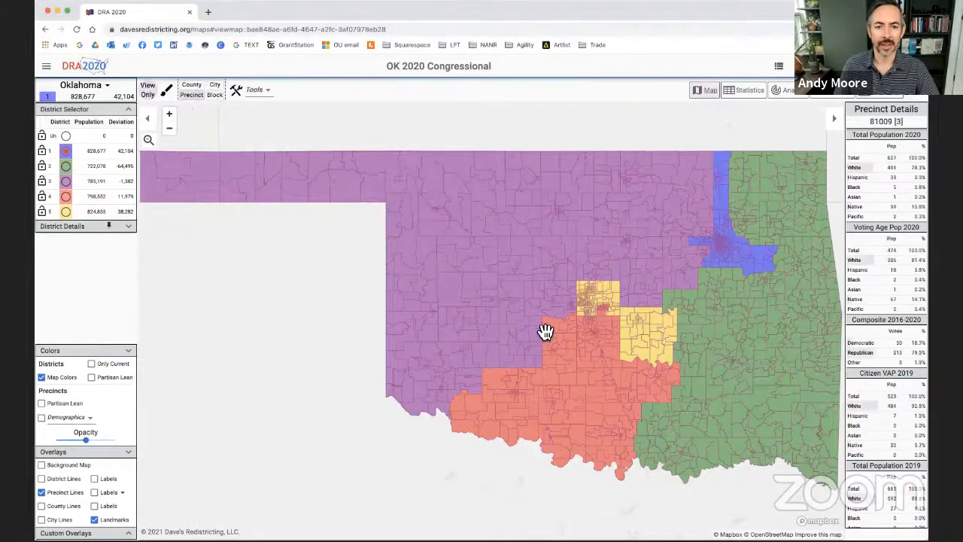
Step: Focus on the border between districts 3 and 5 in central Oklahoma and set the geographic level to Block
scroll(546, 331, "up", 1)
scroll(613, 273, "up", 3)
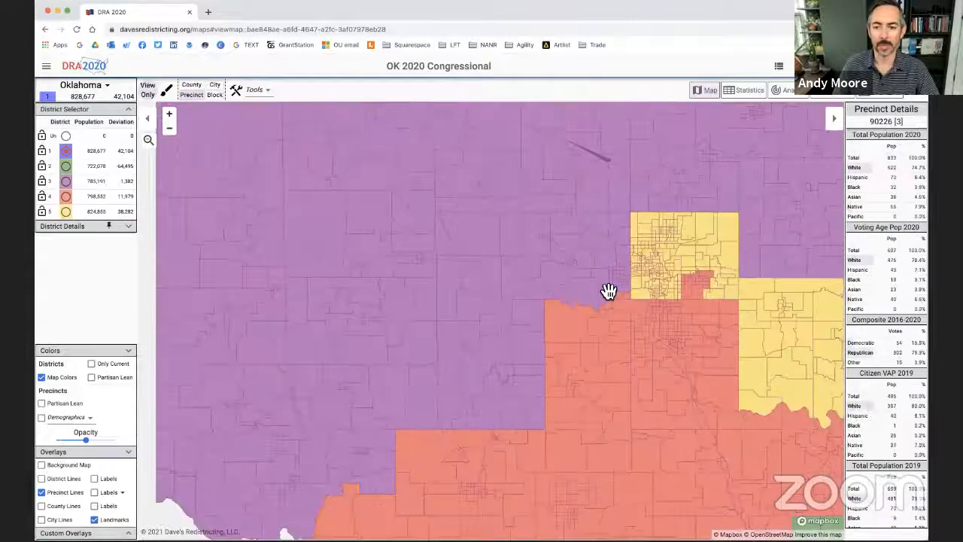
scroll(658, 267, "up", 2)
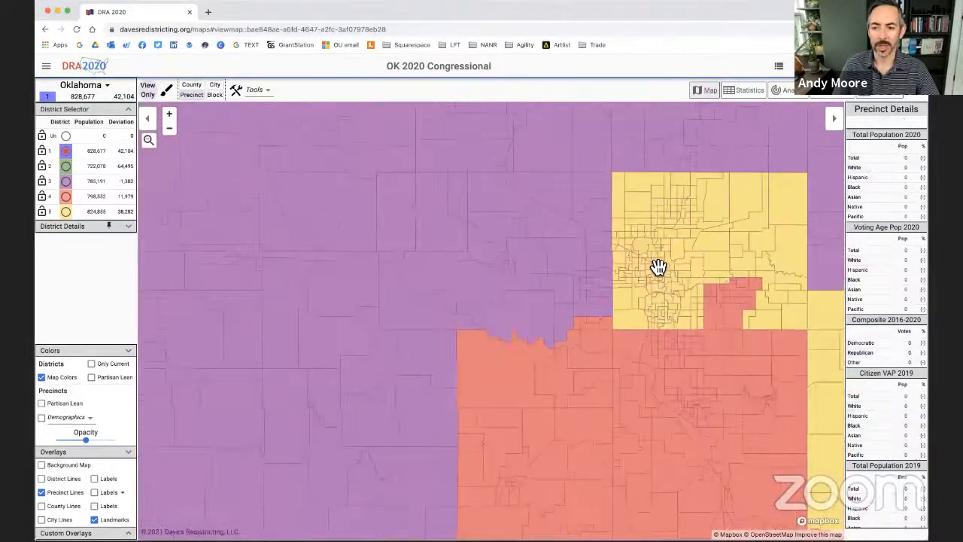
scroll(657, 266, "up", 3)
left_click(215, 95)
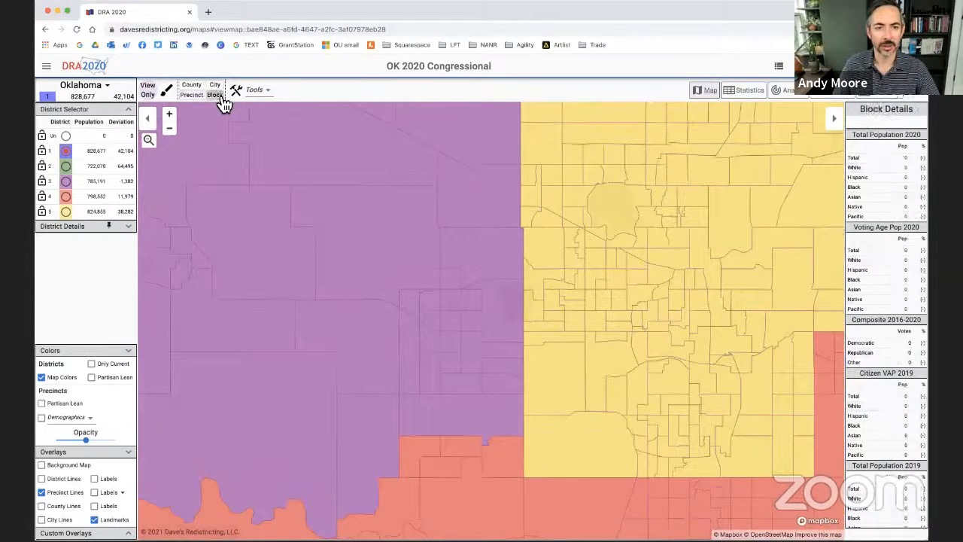
Step: Inspect the blocks along the border between districts 3 and 5, and return the map to the Precinct level
scroll(519, 276, "up", 2)
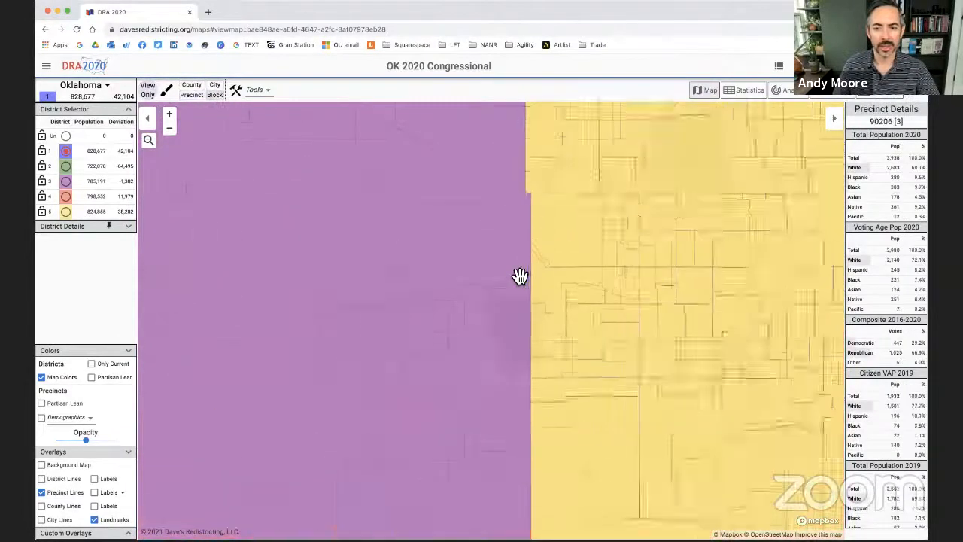
scroll(520, 275, "down", 3)
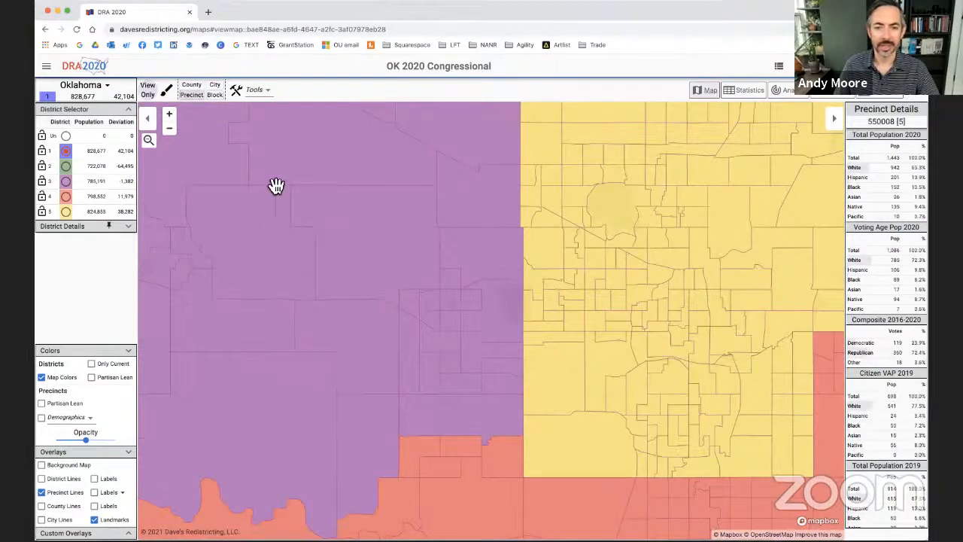
scroll(441, 284, "down", 2)
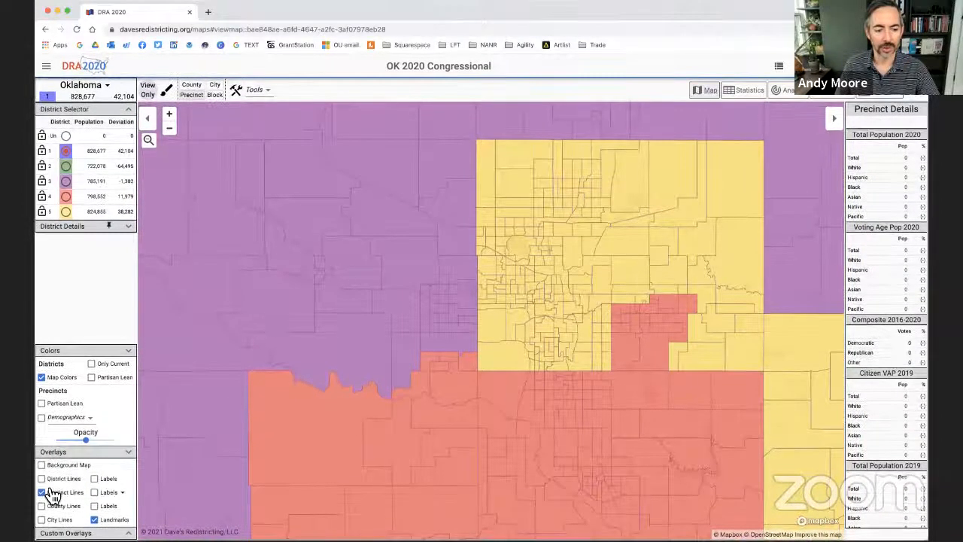
Step: Compare the map with and without the district lines overlay, and leave the district lines shown
left_click(43, 480)
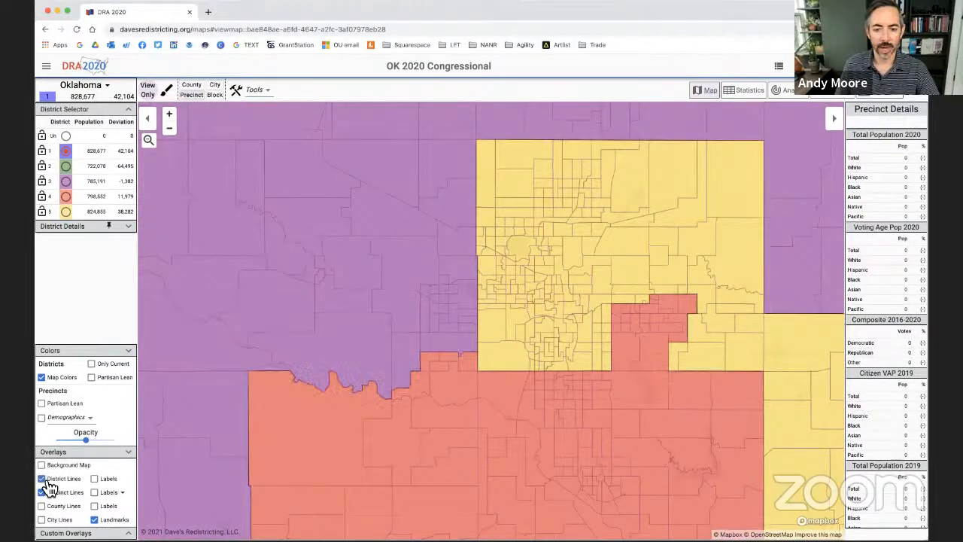
left_click(42, 479)
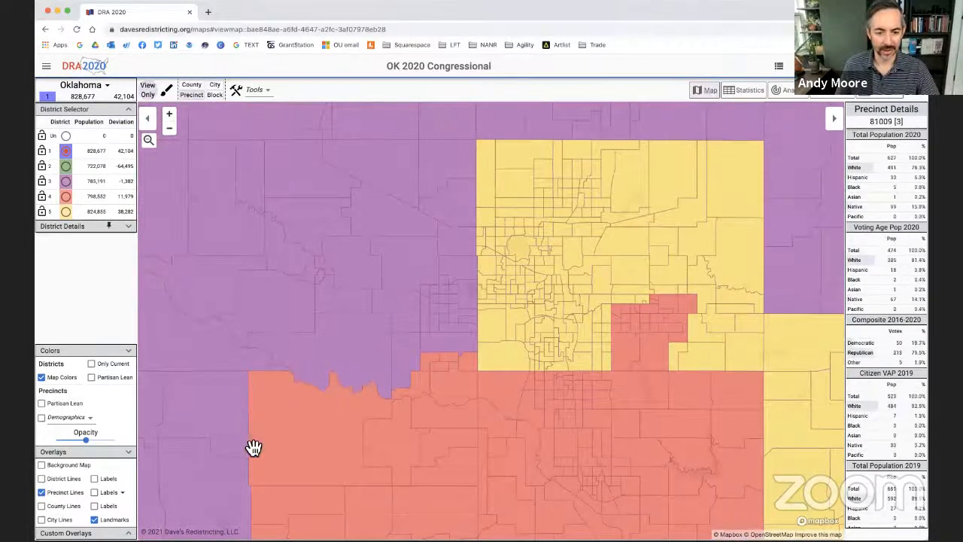
left_click(43, 479)
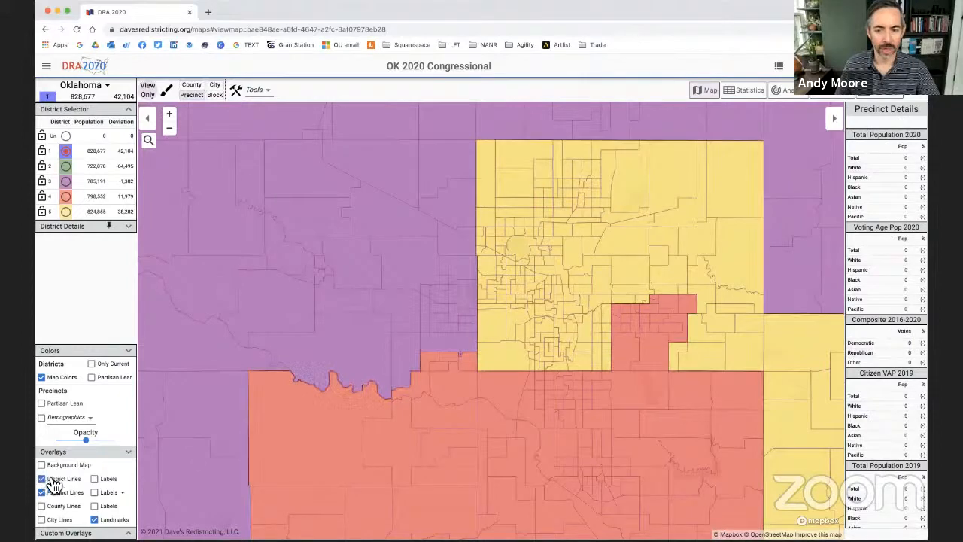
Step: Show the county lines overlay across the Oklahoma map
scroll(300, 426, "down", 3)
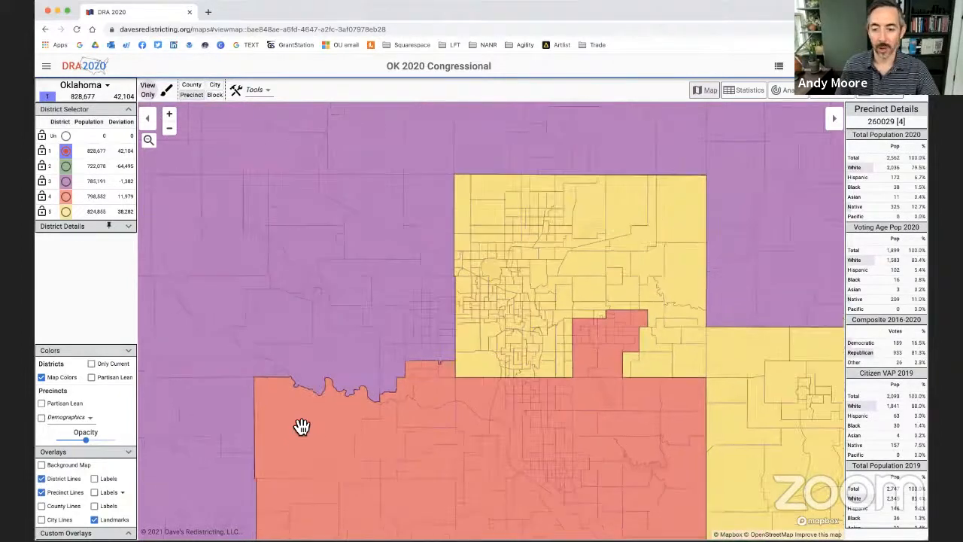
left_click_drag(271, 420, 537, 241)
scroll(508, 287, "down", 4)
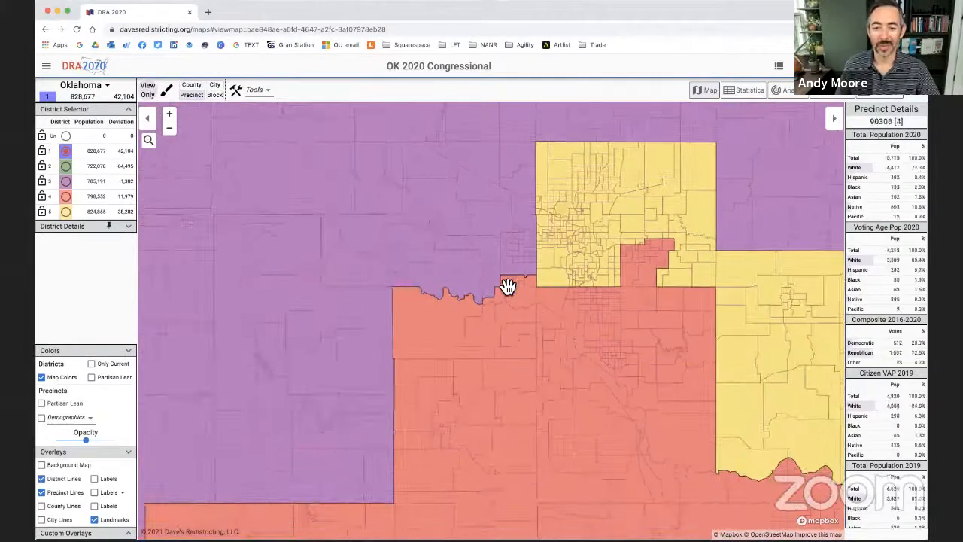
left_click(43, 506)
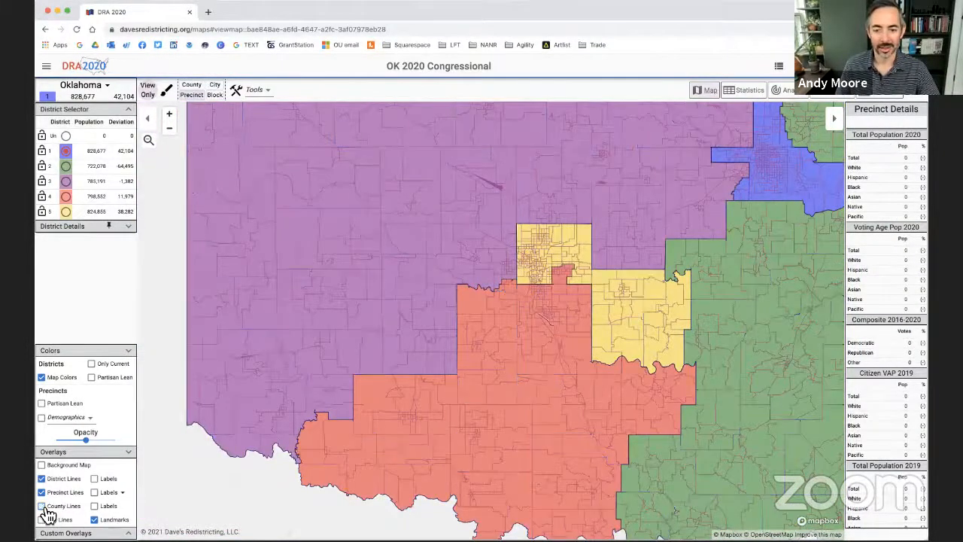
Step: Try toggling the precinct lines and city lines overlays, and restore both to their original settings
left_click(42, 492)
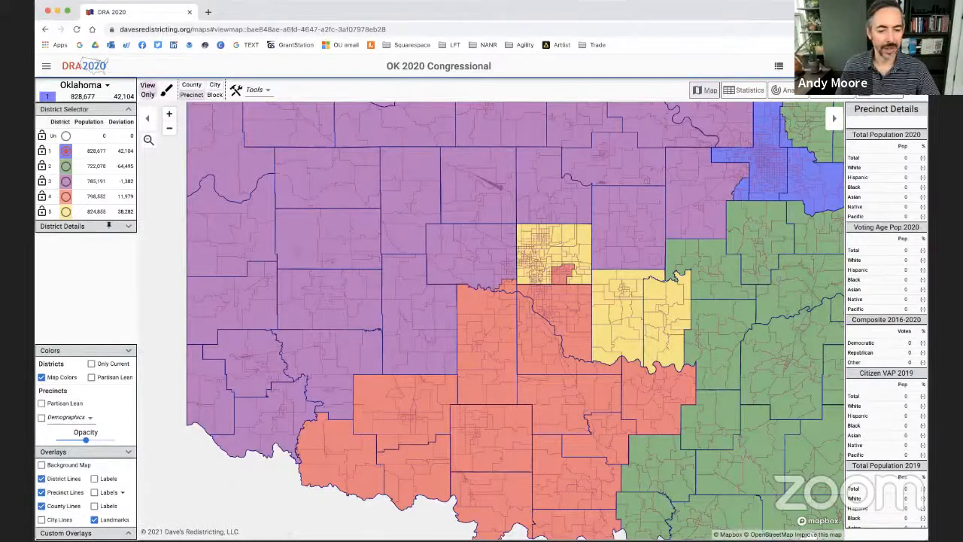
left_click(41, 519)
left_click(41, 519)
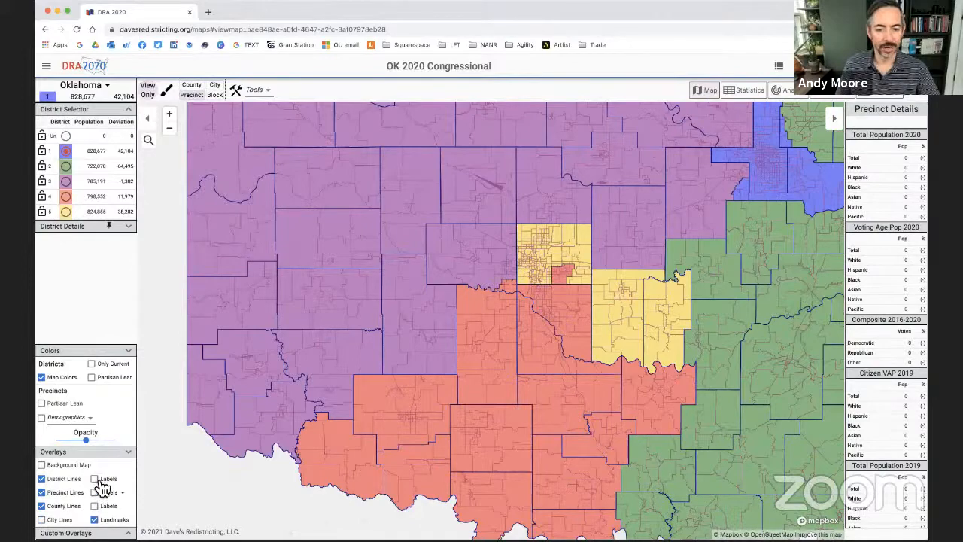
Step: Preview the district number labels, and replace them with county name labels across the state
scroll(354, 339, "down", 2)
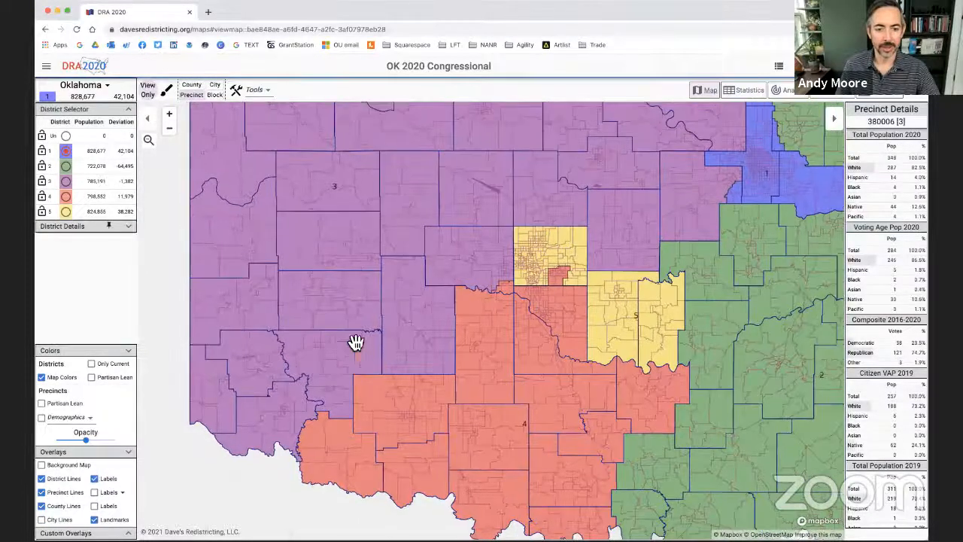
scroll(346, 275, "down", 3)
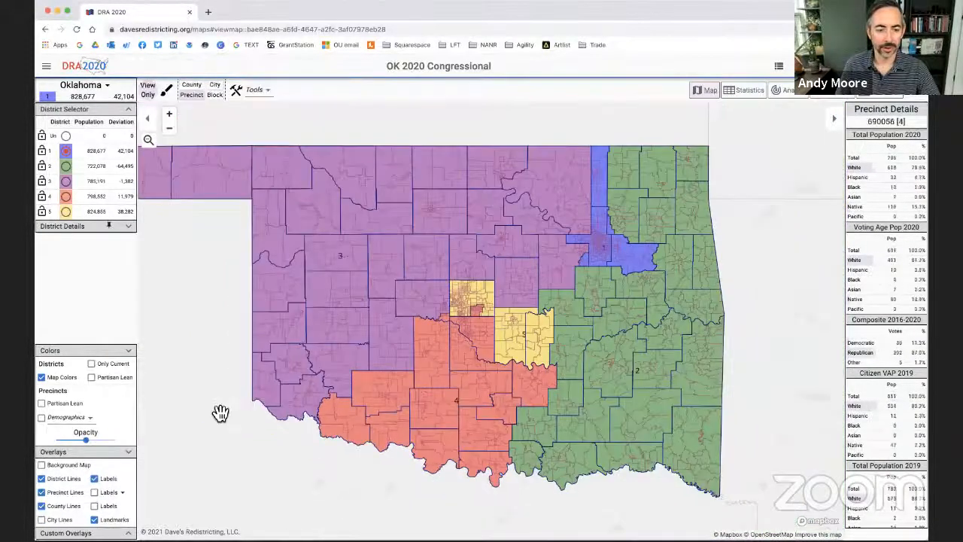
left_click(106, 479)
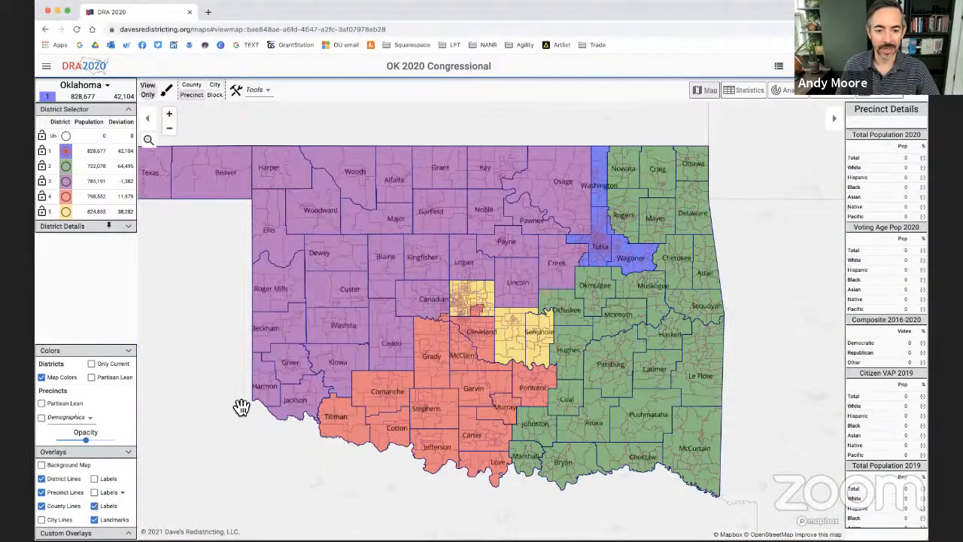
scroll(240, 406, "up", 2)
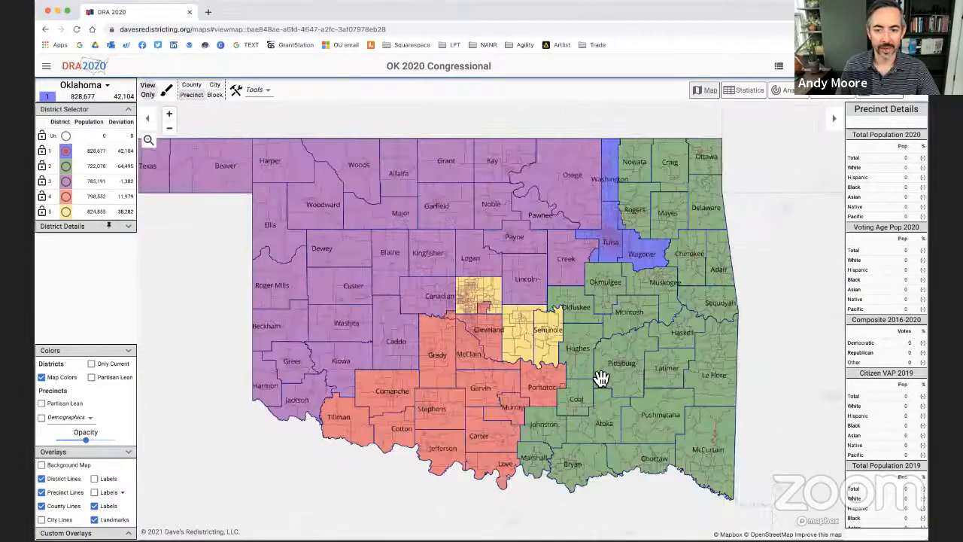
scroll(237, 418, "up", 2)
scroll(580, 322, "up", 2)
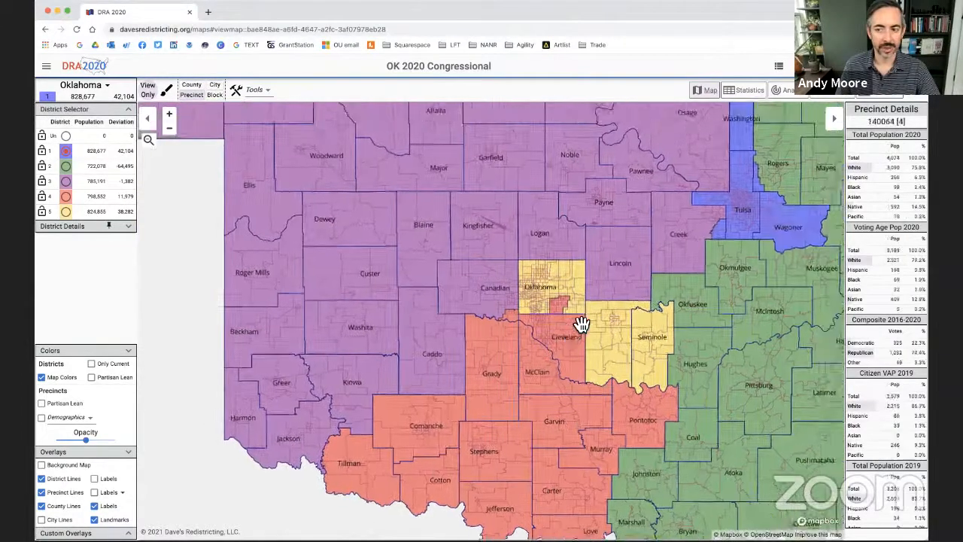
scroll(582, 324, "down", 2)
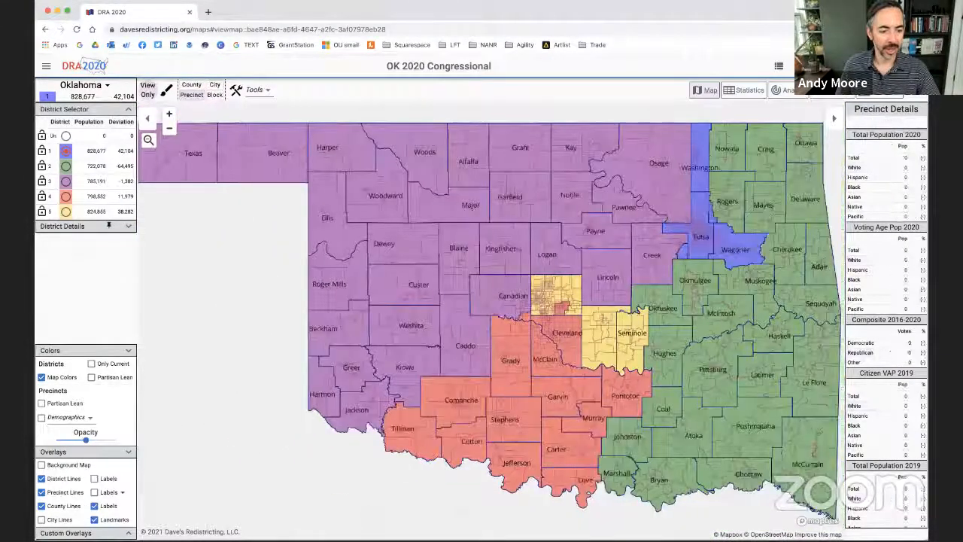
Step: Look into the custom overlays options and close them again
left_click(121, 532)
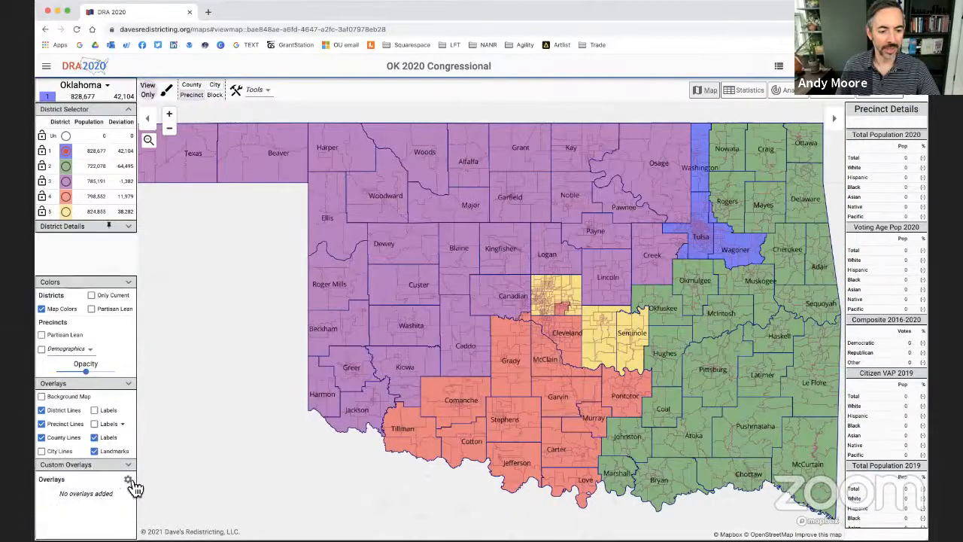
left_click(128, 465)
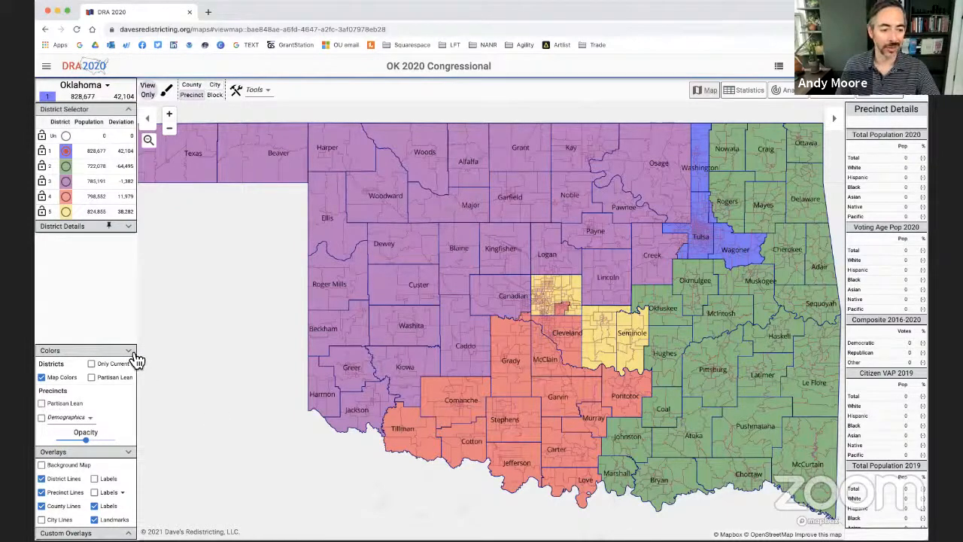
left_click(657, 39)
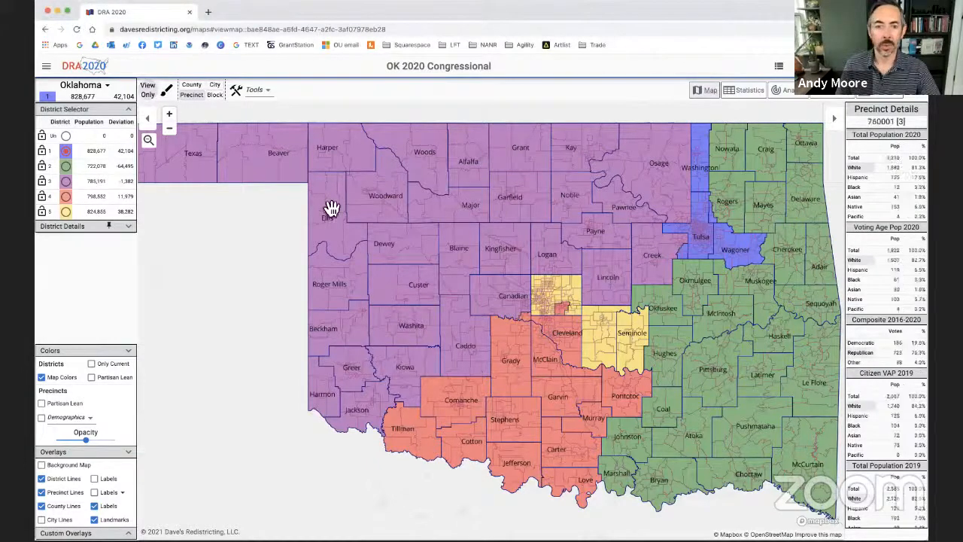
Step: Open the details of district 1 and pin them beside the map with the district list visible
left_click(129, 226)
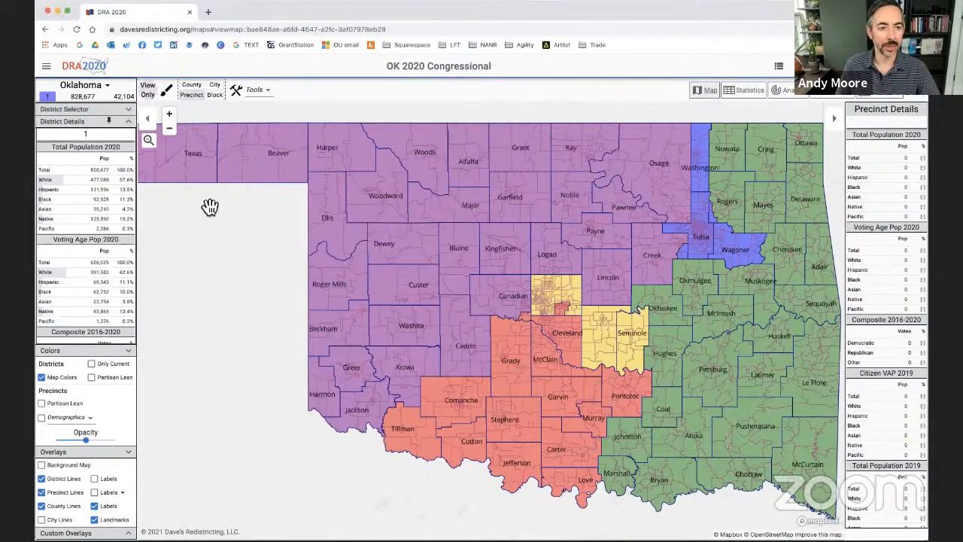
left_click(109, 121)
left_click(110, 112)
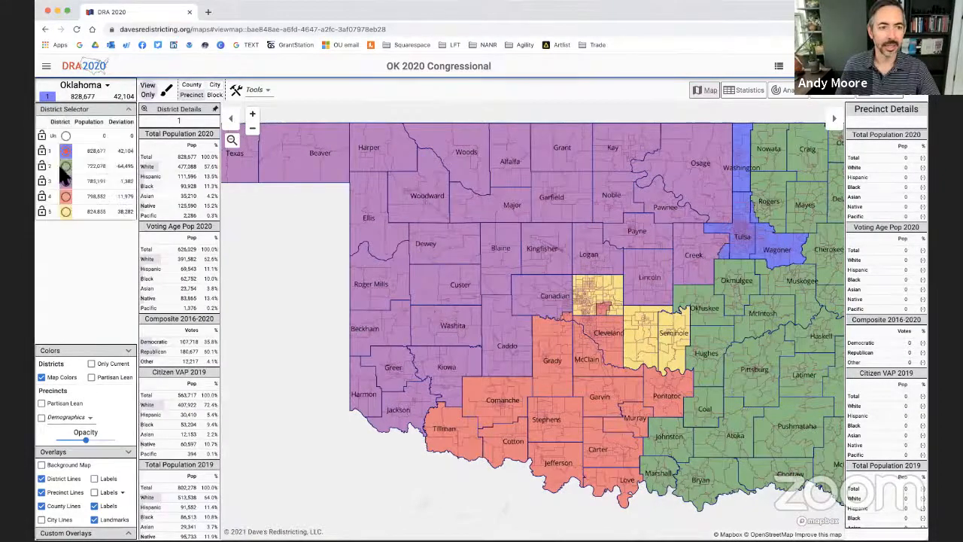
Step: Examine the population and election details of district 2, district 1 and the unassigned area, and return to district 1
left_click(68, 166)
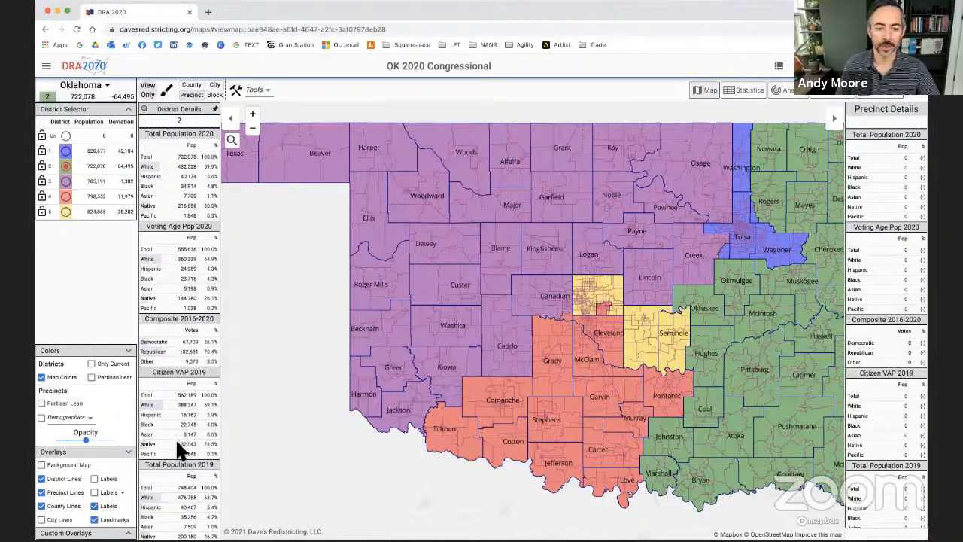
scroll(175, 438, "down", 1)
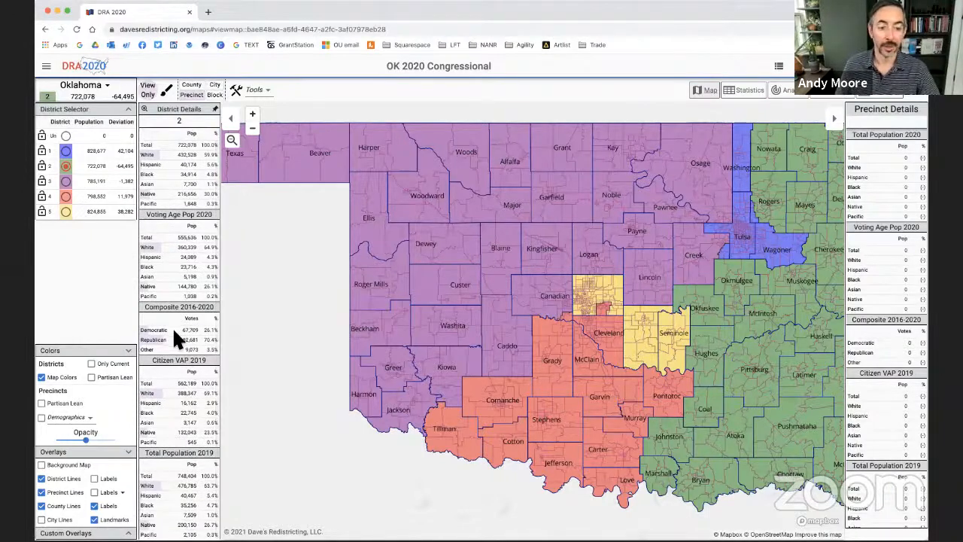
scroll(169, 338, "up", 1)
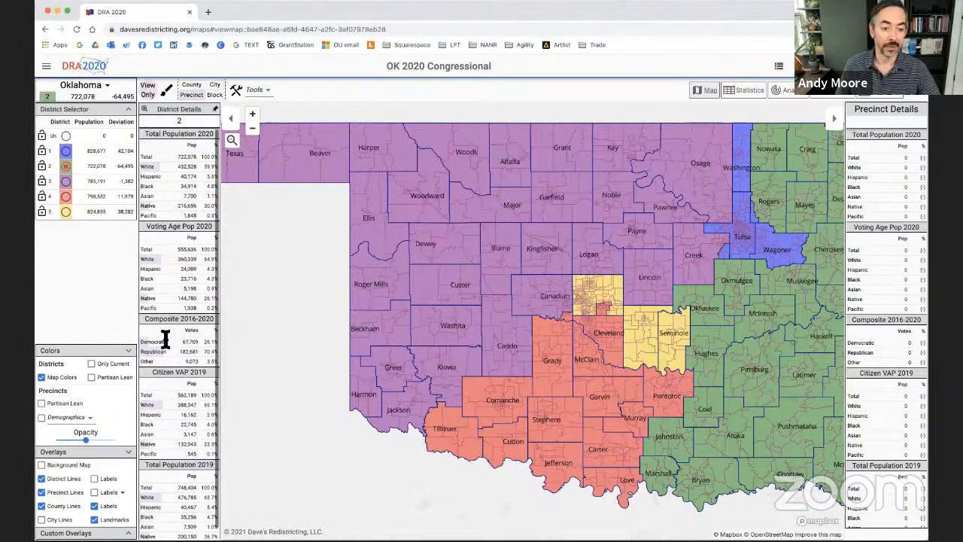
left_click(66, 151)
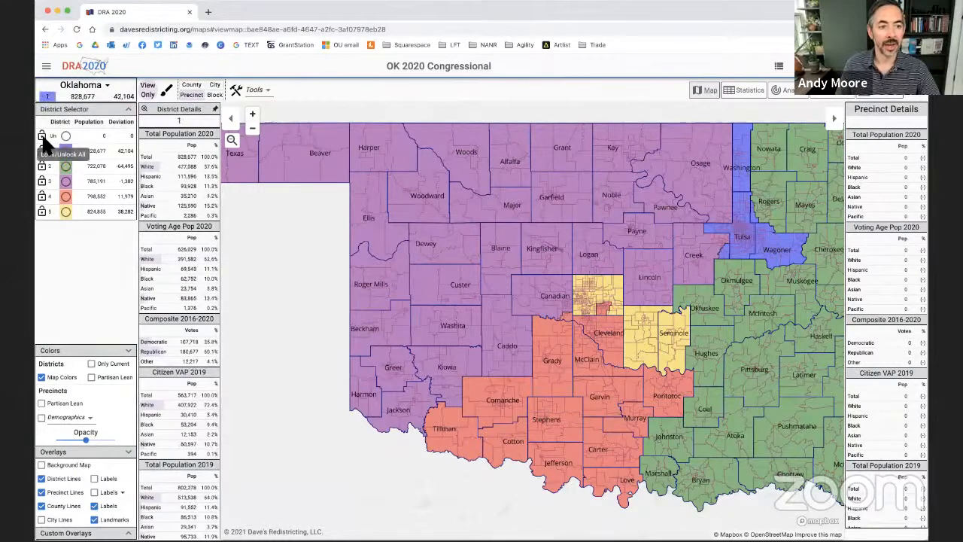
left_click(67, 137)
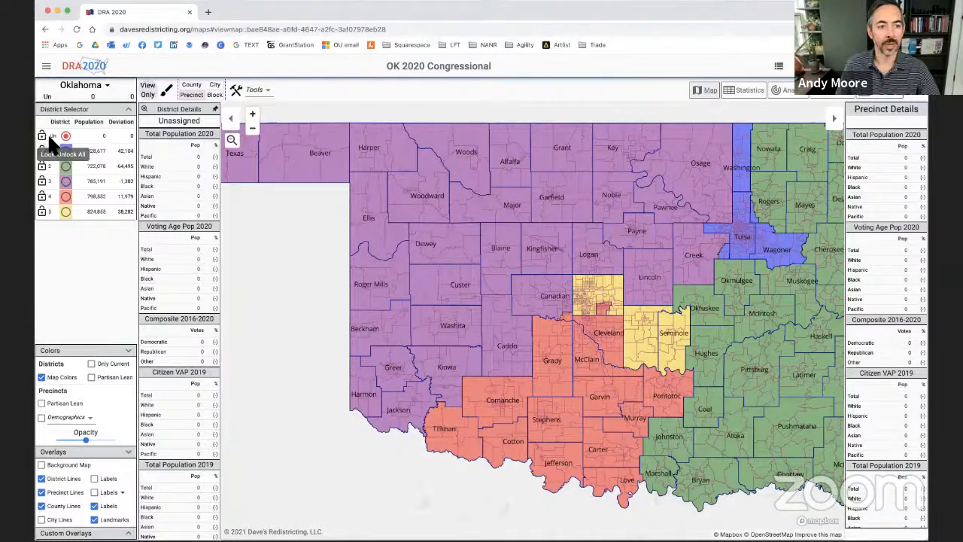
left_click(67, 152)
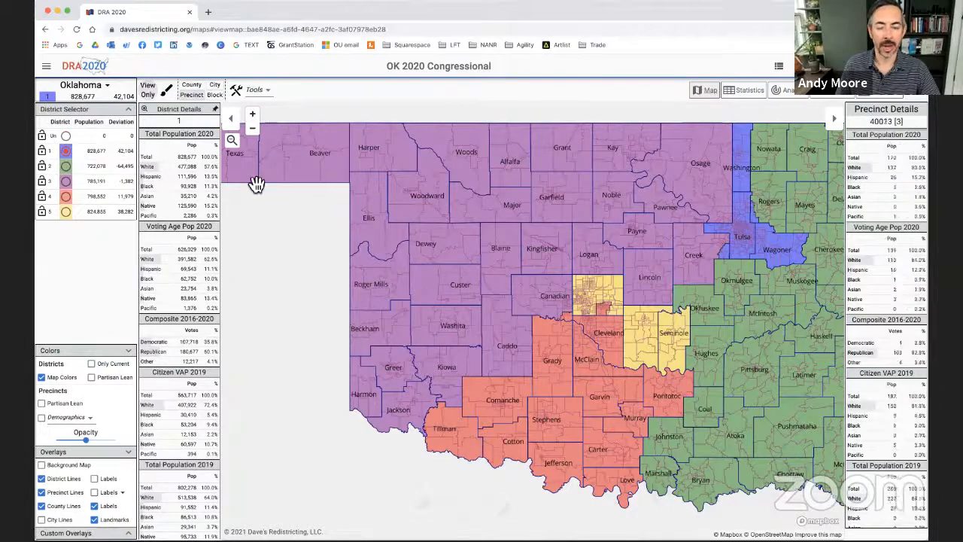
Step: Unpin the district details and make an editable copy of the OK 2020 Congressional map
left_click_drag(596, 313, 564, 302)
scroll(560, 297, "up", 1)
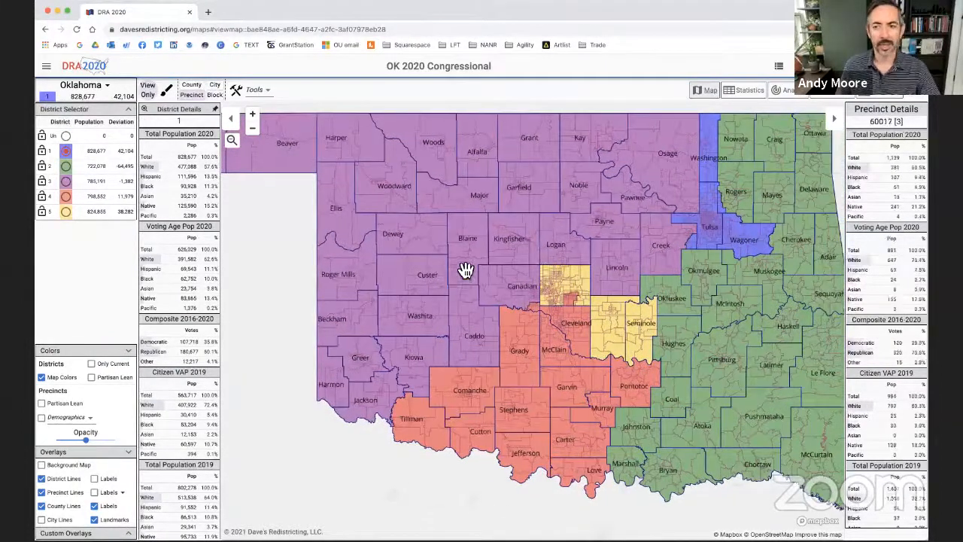
scroll(428, 186, "down", 1)
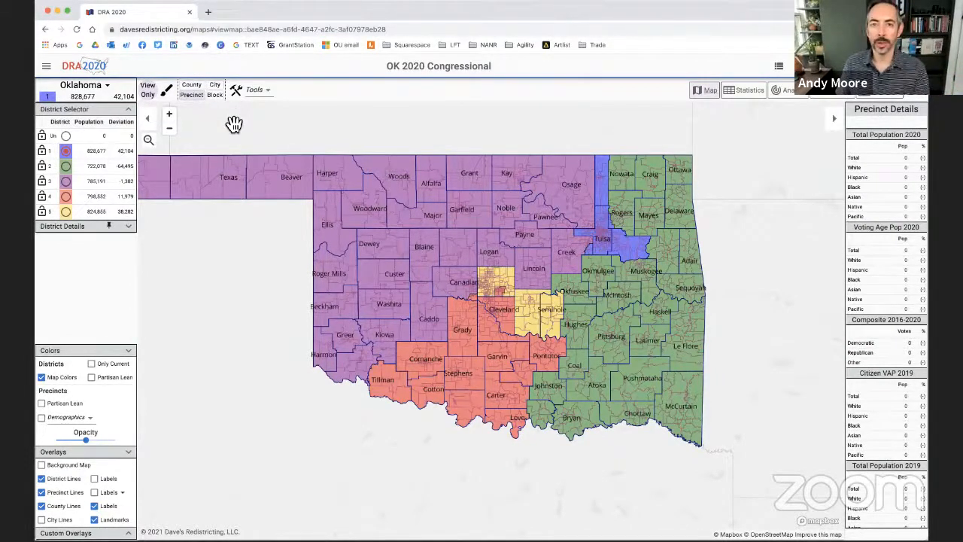
left_click_drag(243, 128, 315, 148)
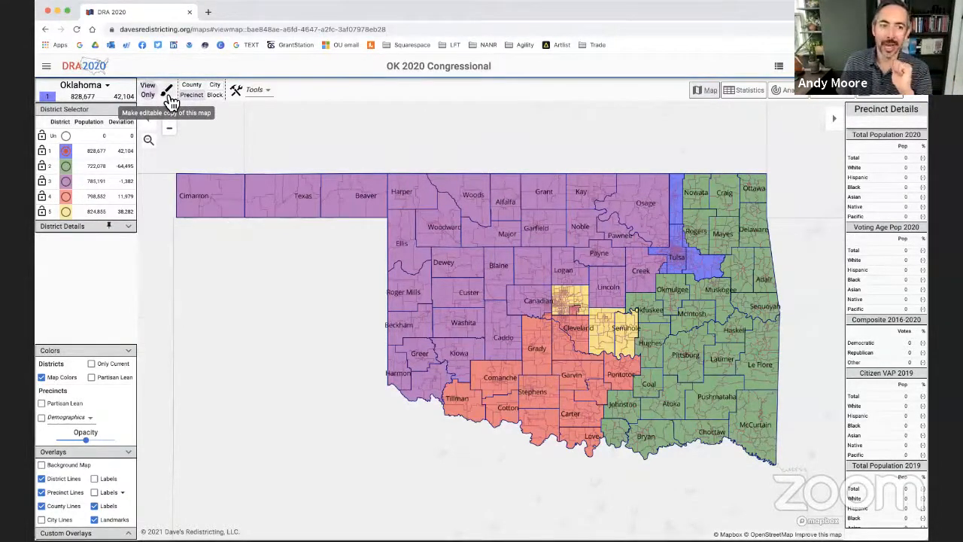
left_click(168, 95)
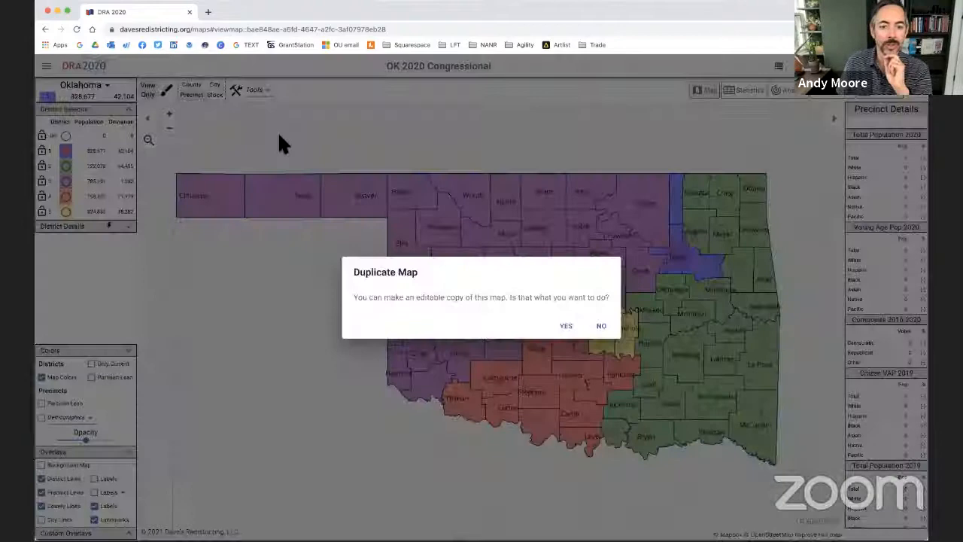
left_click(565, 329)
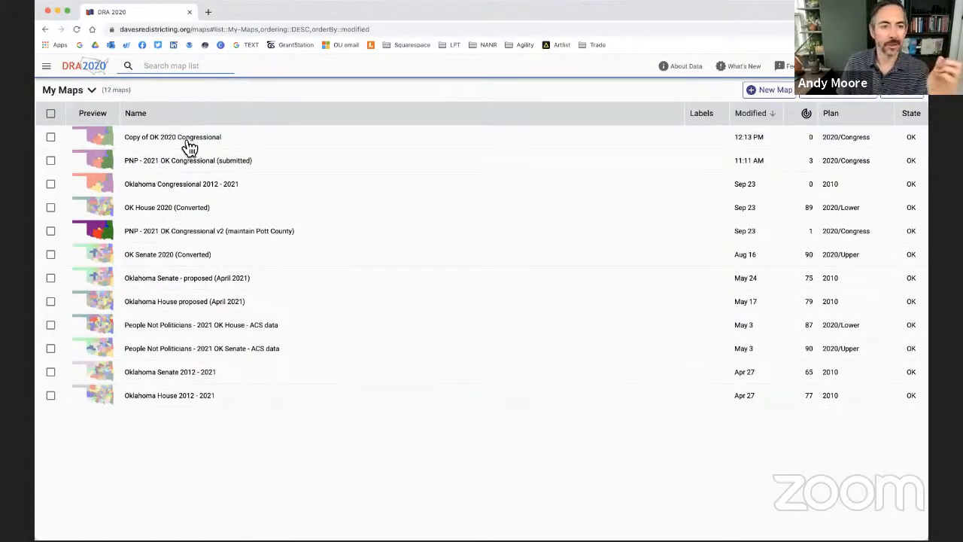
Step: Rename the copied OK 2020 Congressional map as "Demonstration Map"
left_click(192, 147)
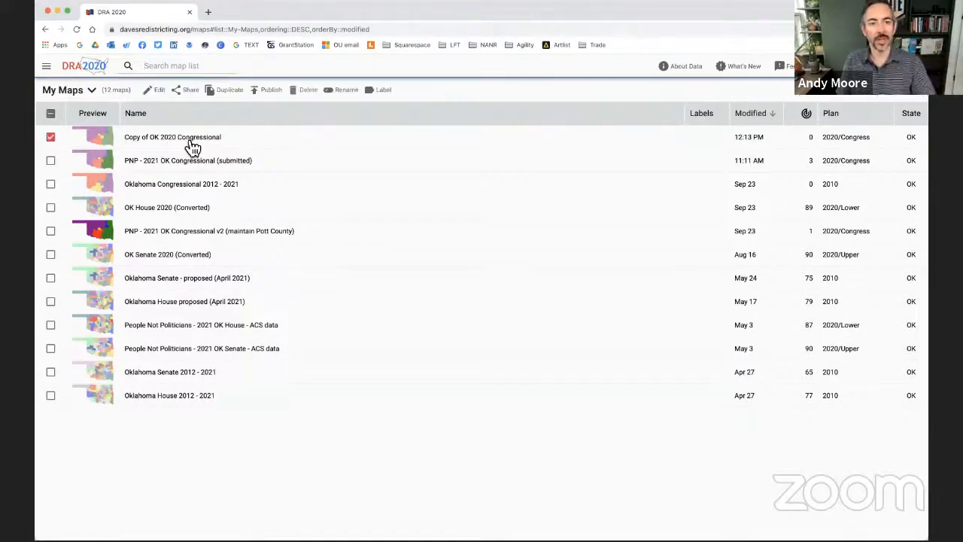
left_click(331, 90)
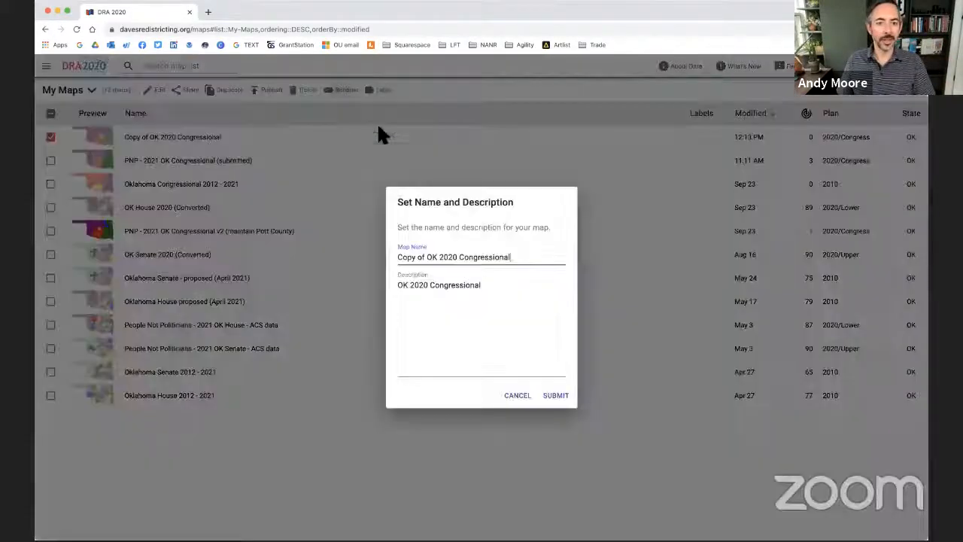
double_click(487, 258)
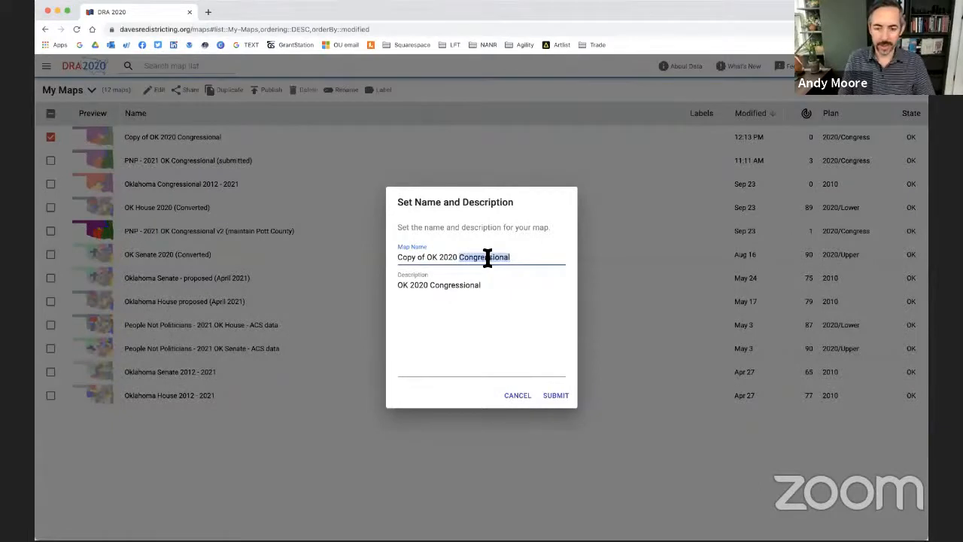
key("super+a")
type("Demonstration Map")
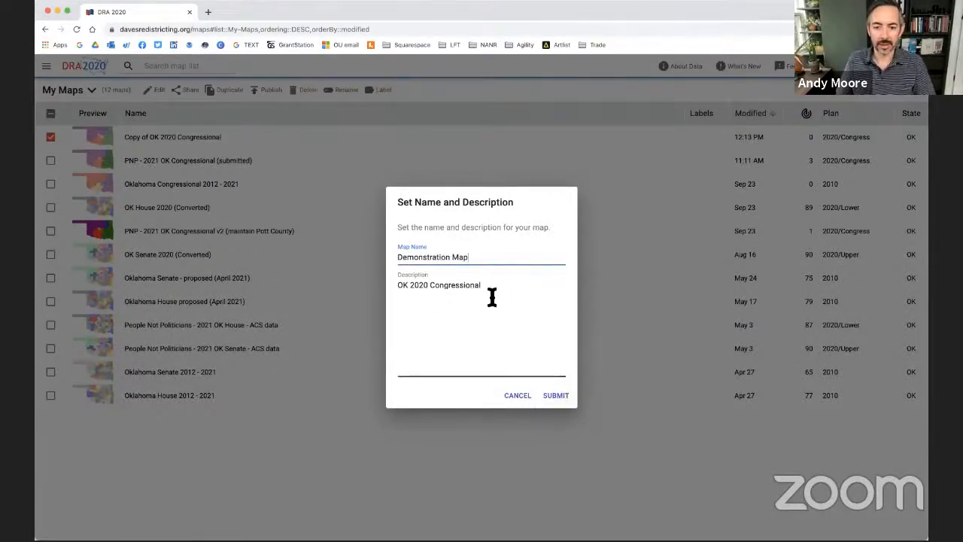
left_click(560, 396)
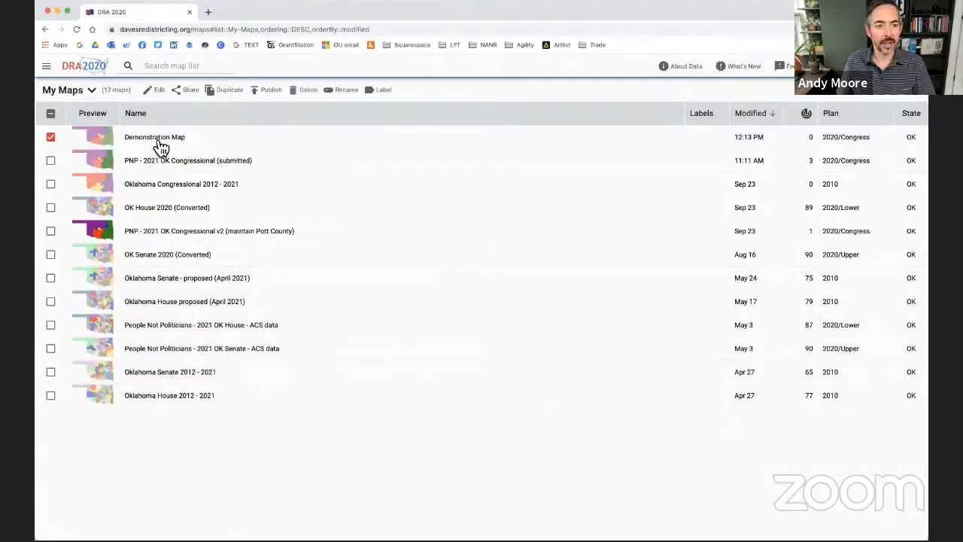
Step: Open the Demonstration Map for editing, and collapse and restore the precinct details beside it
left_click(160, 143)
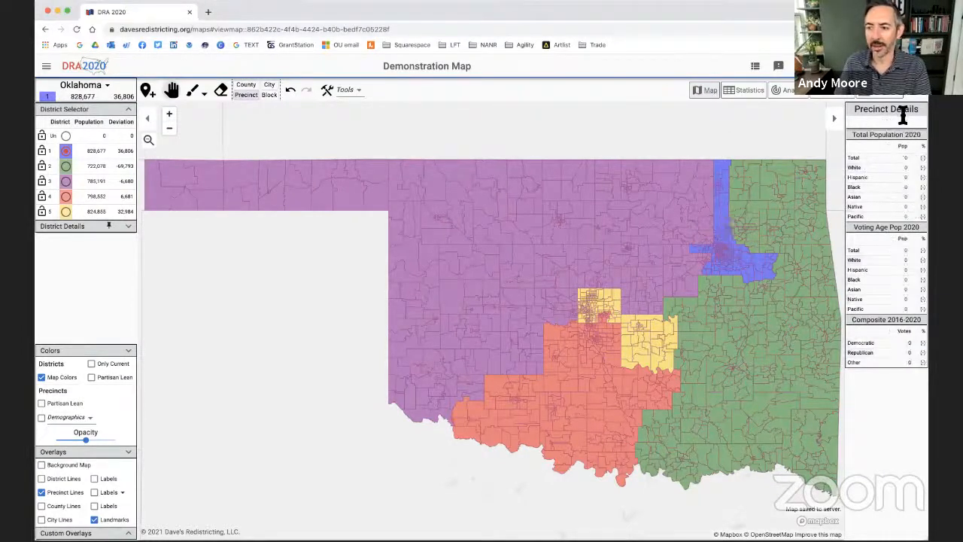
left_click(835, 120)
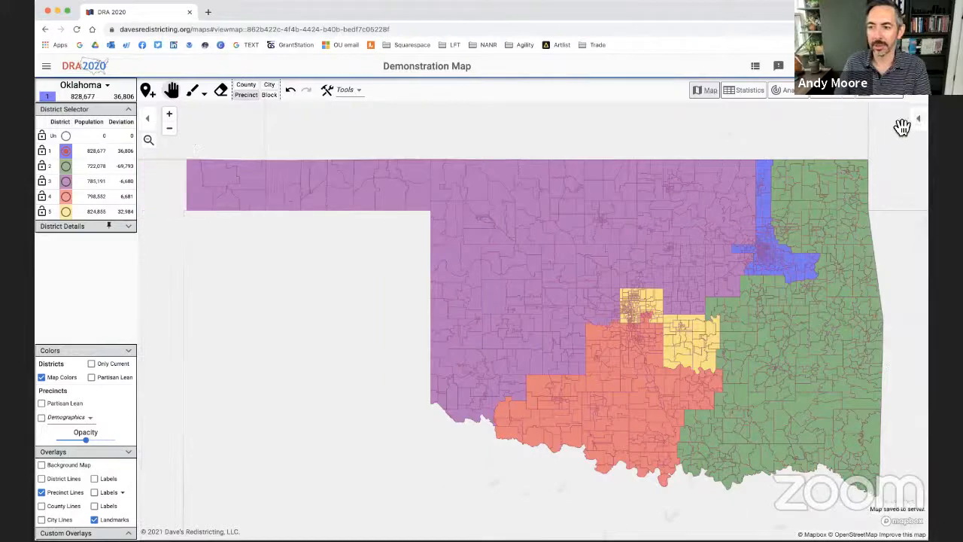
left_click(925, 129)
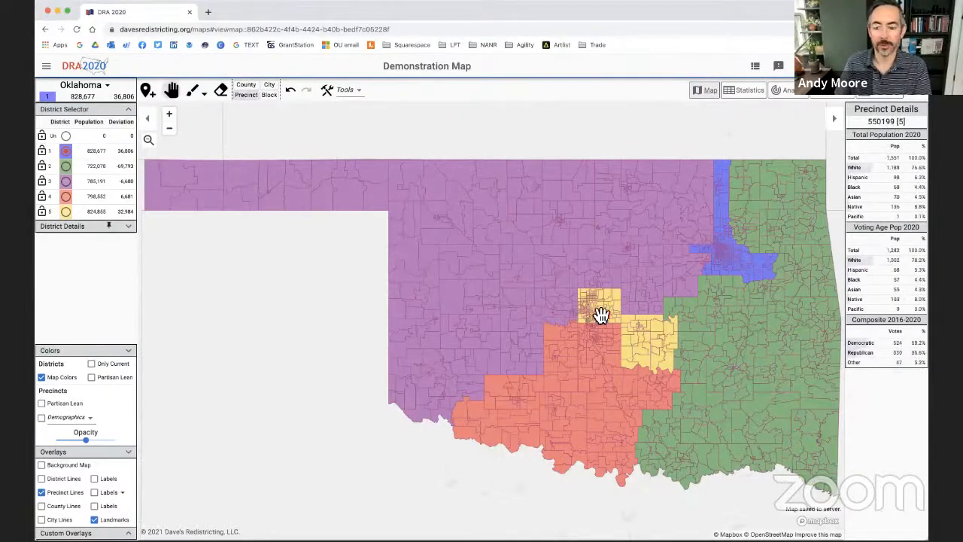
left_click_drag(618, 334, 587, 326)
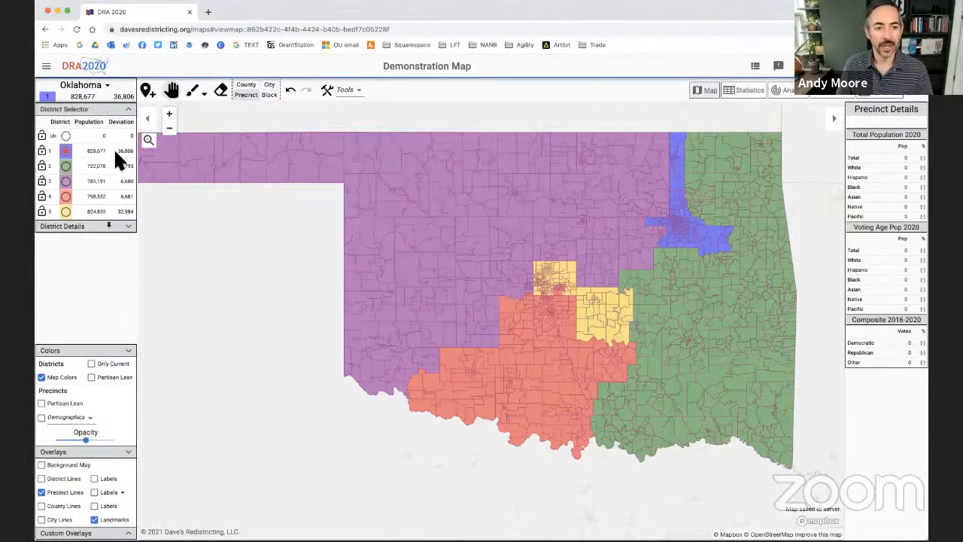
Step: Examine the population deviation of each of the five districts and the statewide population and election data for Oklahoma
left_click_drag(118, 152, 134, 152)
left_click(97, 169)
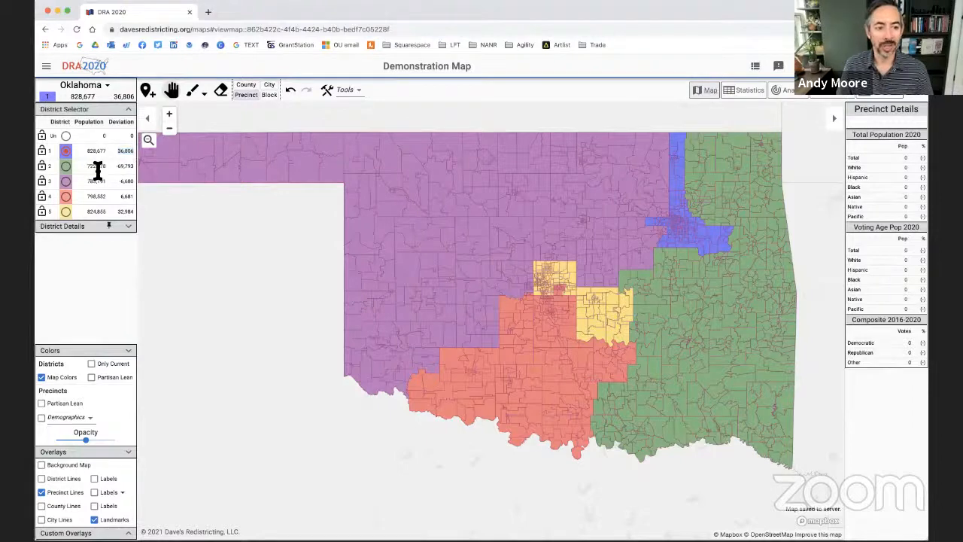
left_click_drag(113, 166, 143, 168)
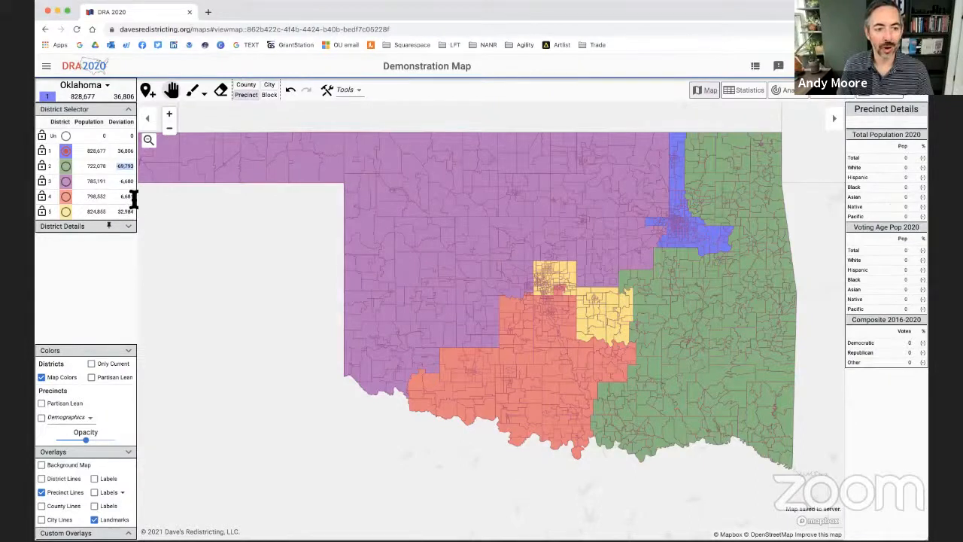
left_click(133, 194)
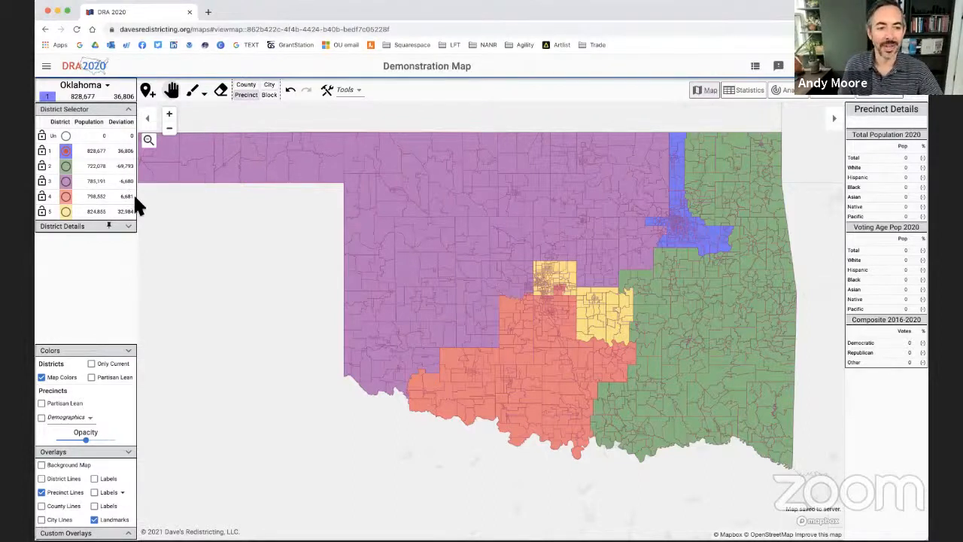
double_click(122, 196)
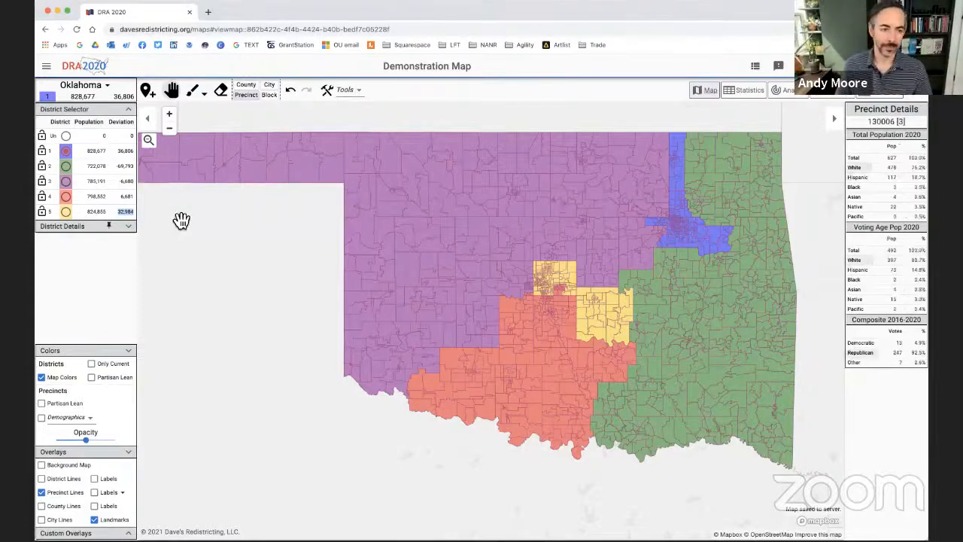
left_click(108, 83)
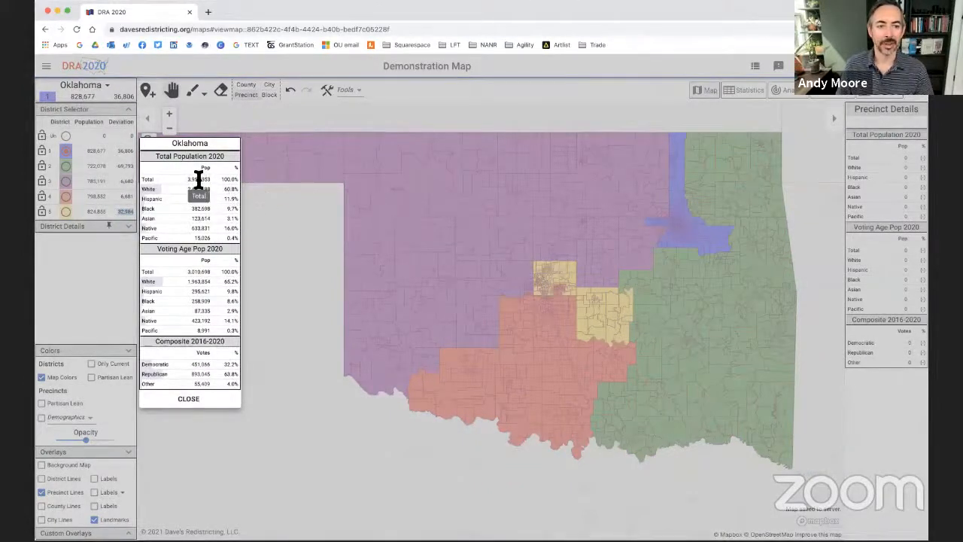
left_click(81, 97)
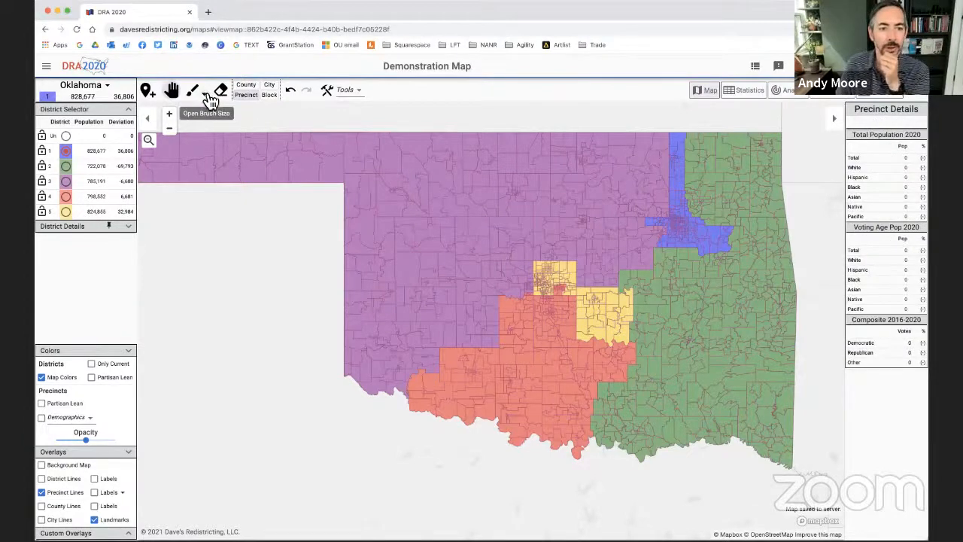
left_click(359, 94)
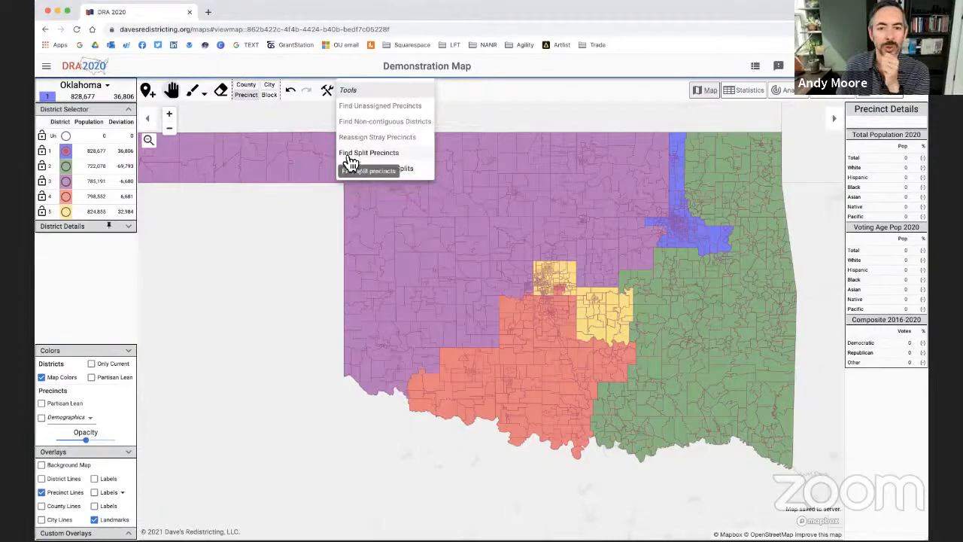
left_click(327, 88)
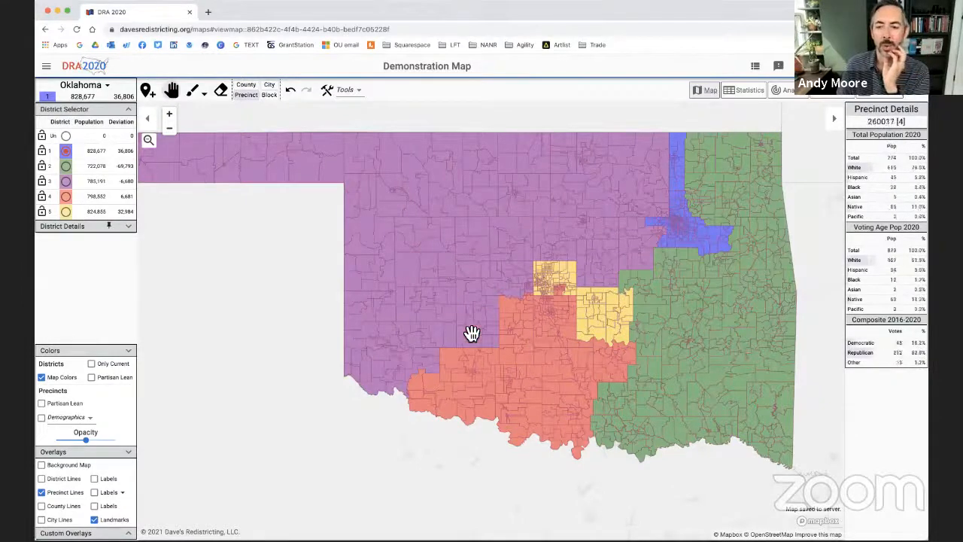
left_click_drag(520, 311, 490, 297)
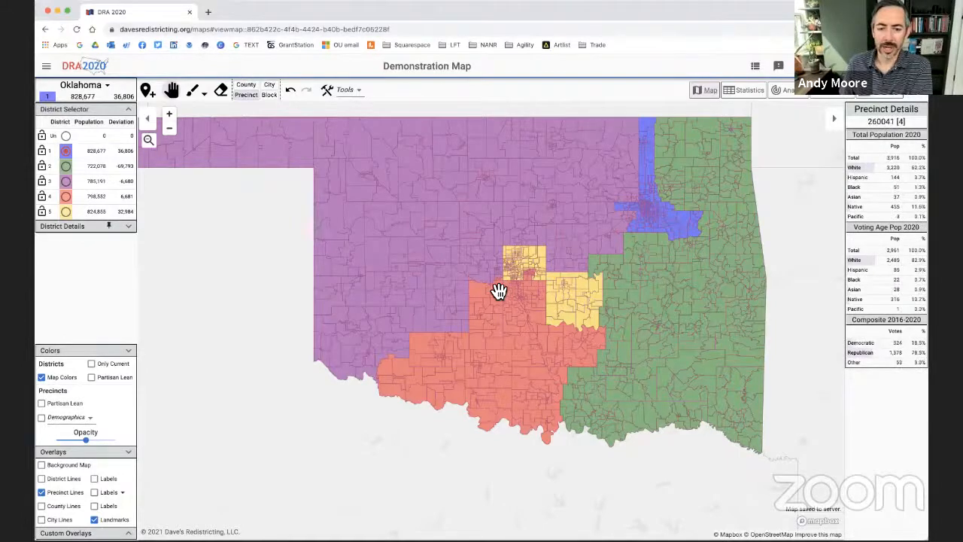
left_click_drag(512, 260, 544, 303)
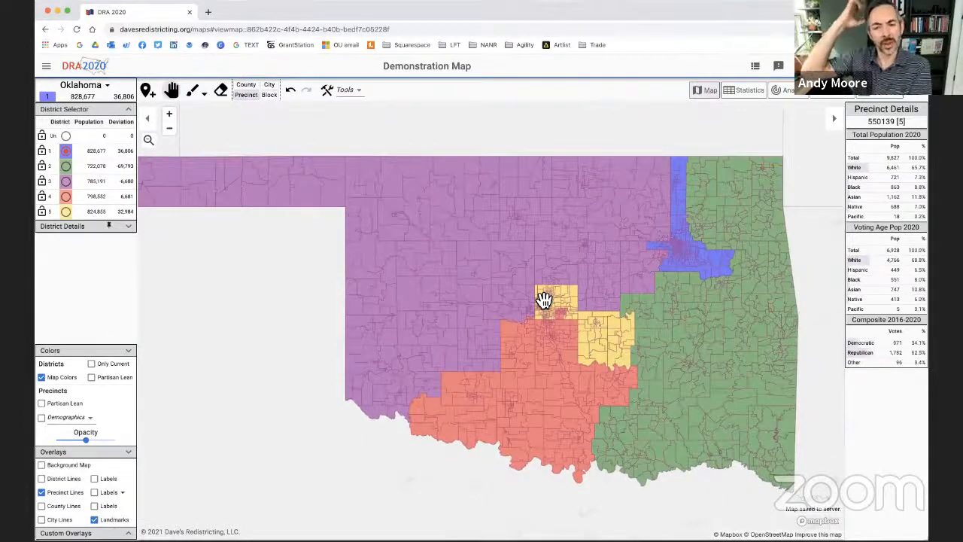
Step: Show county lines and county labels on the map, and examine the counties around Oklahoma and Cleveland County
left_click(44, 508)
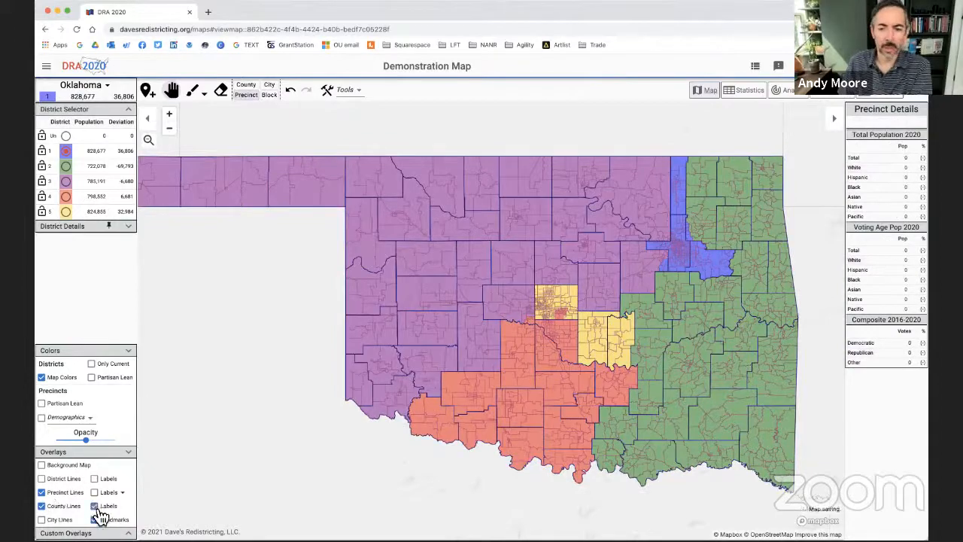
scroll(532, 322, "up", 5)
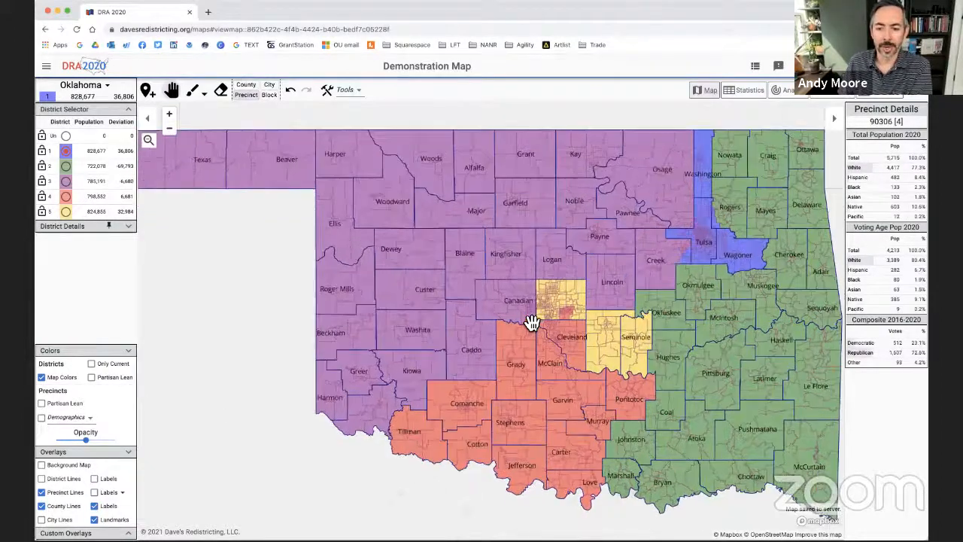
scroll(541, 320, "up", 1)
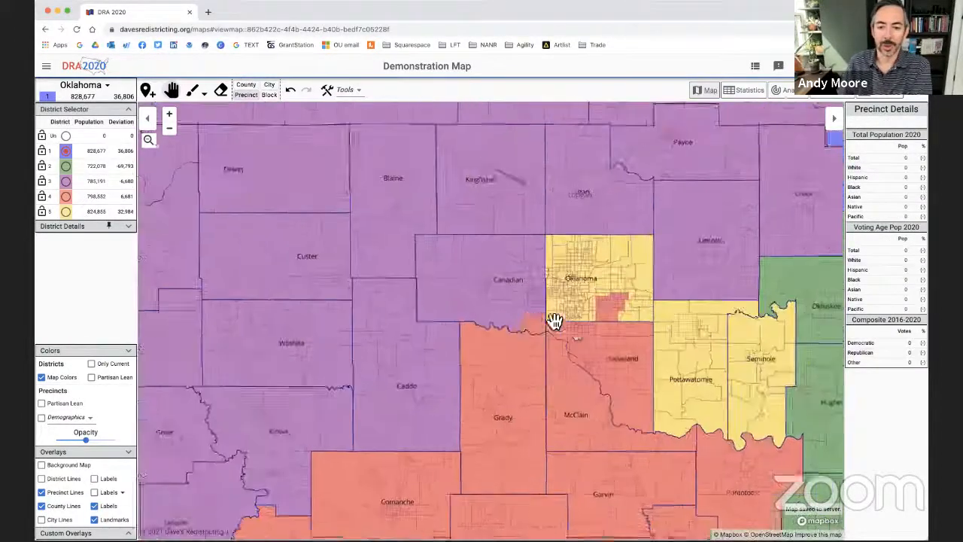
scroll(561, 285, "up", 2)
left_click_drag(555, 290, 549, 289)
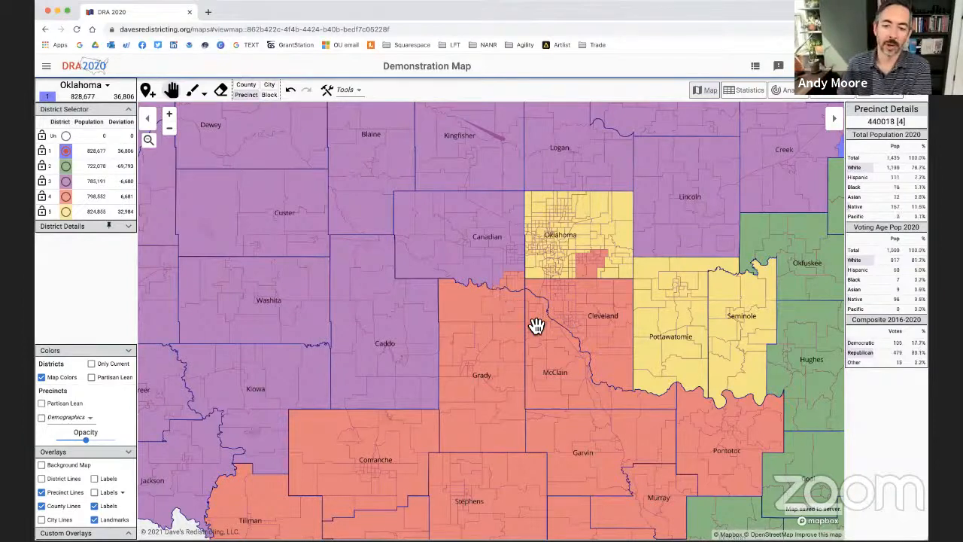
left_click_drag(536, 325, 537, 248)
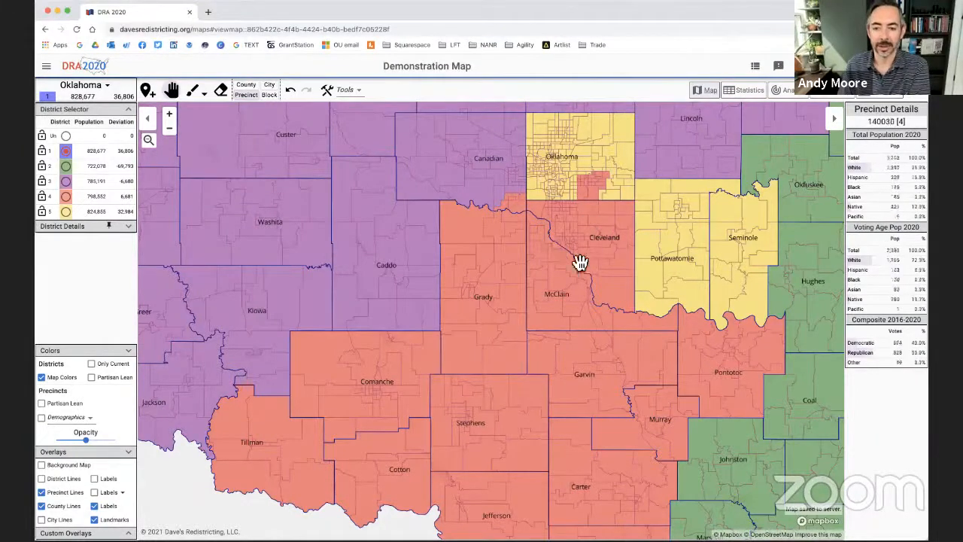
Step: Show the background map beneath the part of district 4 that extends into Oklahoma County near Midwest City
scroll(593, 197, "up", 5)
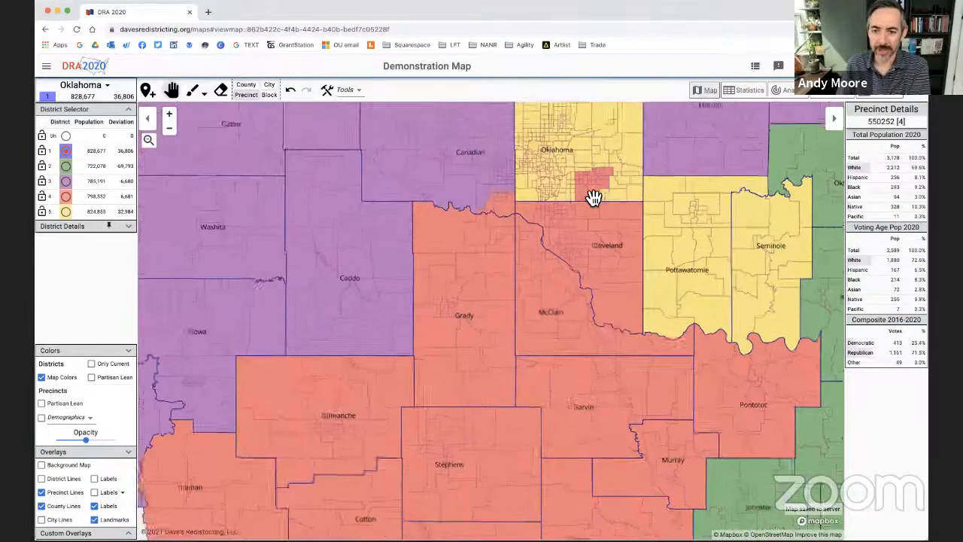
scroll(594, 197, "up", 3)
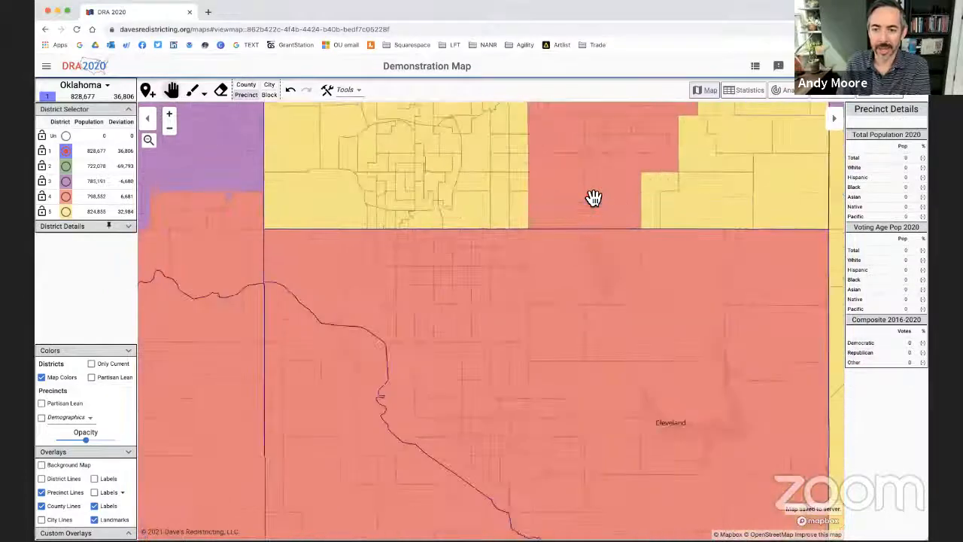
left_click(42, 465)
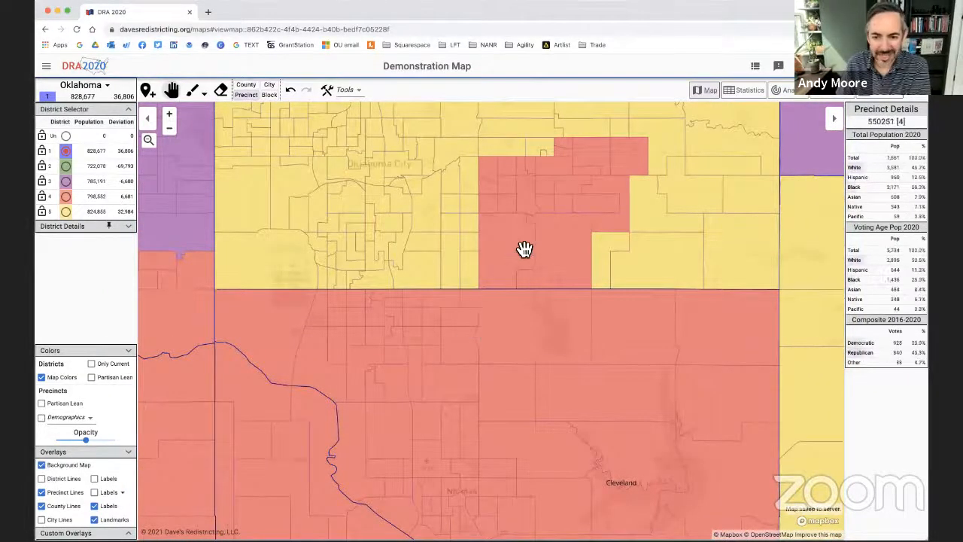
scroll(525, 249, "up", 3)
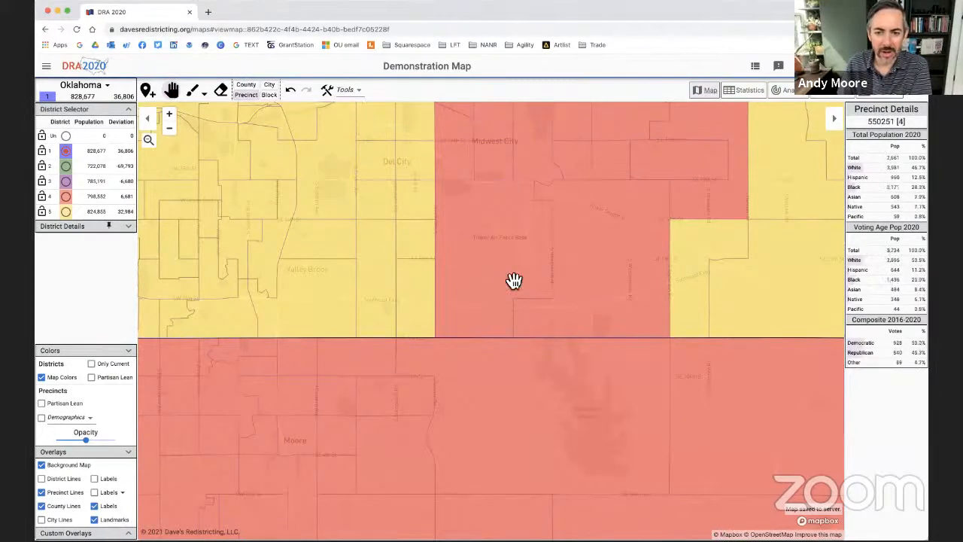
left_click_drag(514, 280, 511, 284)
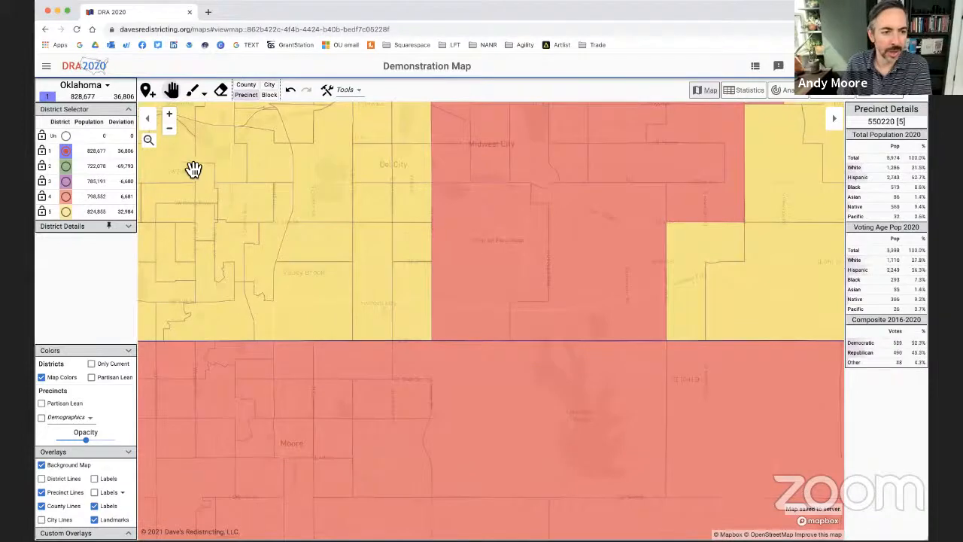
Step: Lock all districts except district 4 against changes, and unlock them all again
left_click(40, 135)
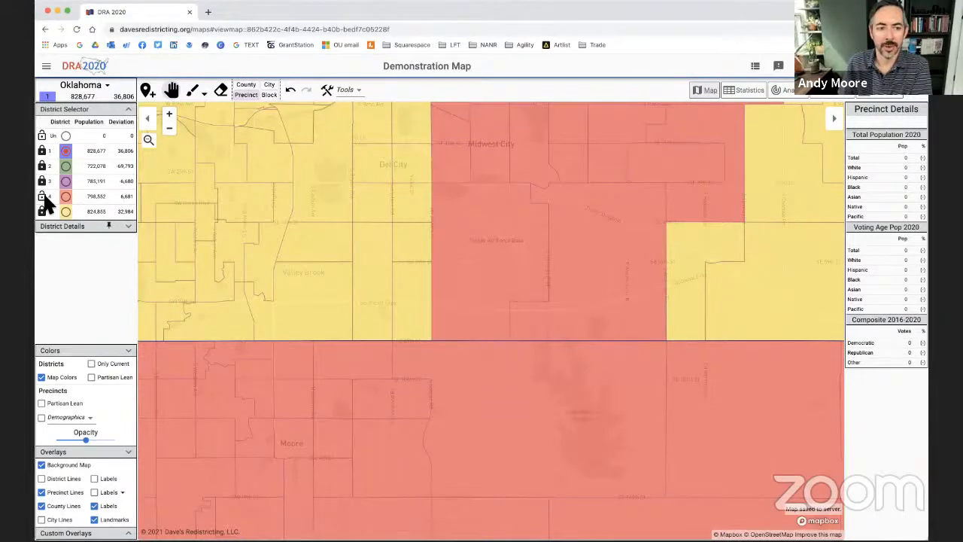
left_click(42, 137)
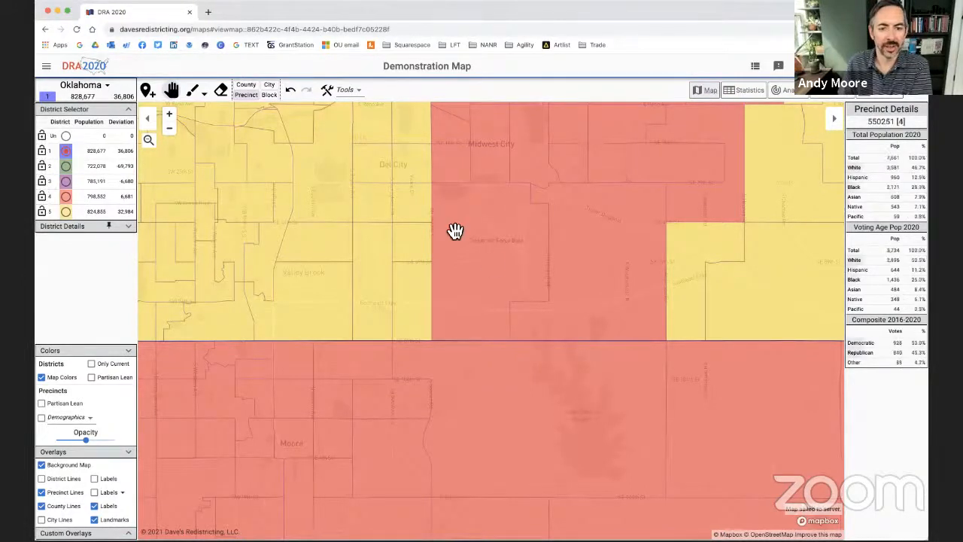
Step: Paint three district 5 precincts south of Del City, along the western edge of the district 4 area, into district 4
left_click(197, 98)
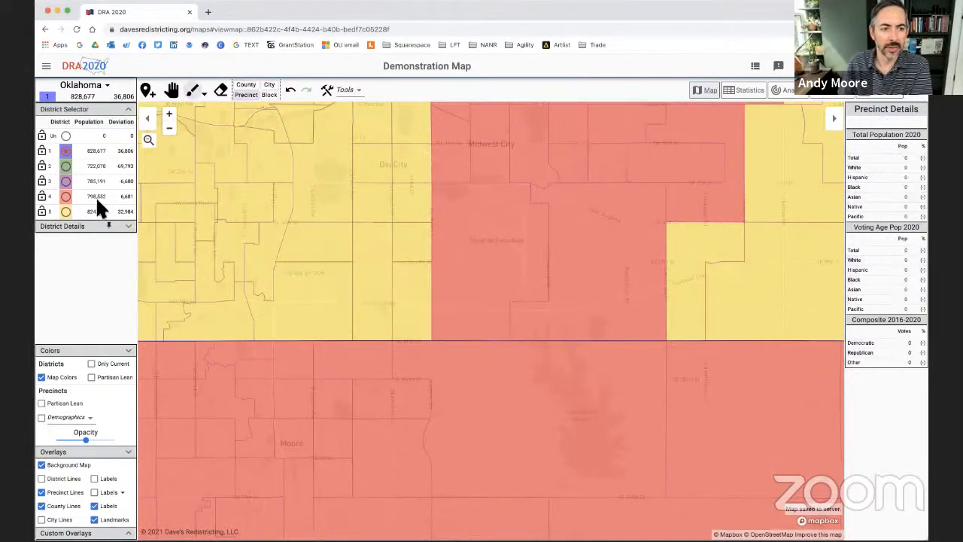
left_click(66, 196)
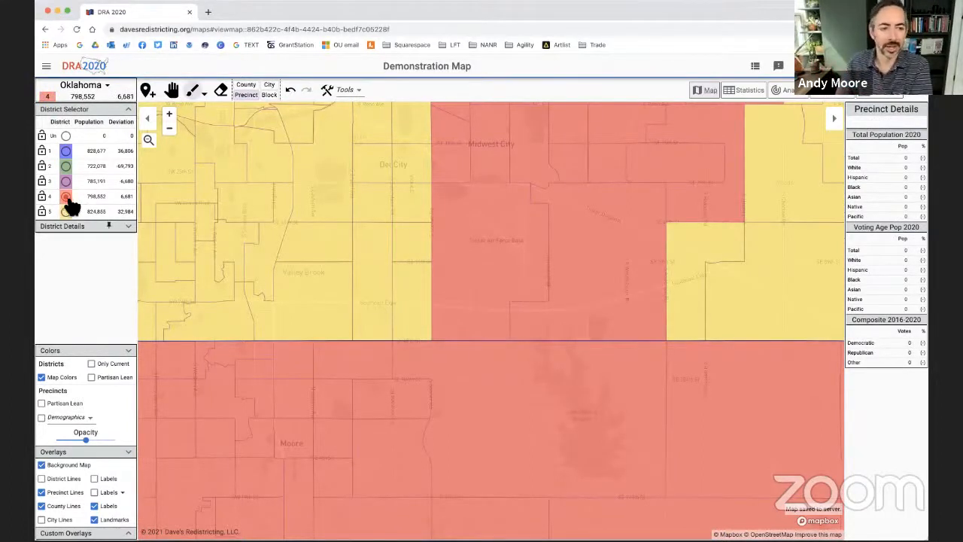
left_click(412, 302)
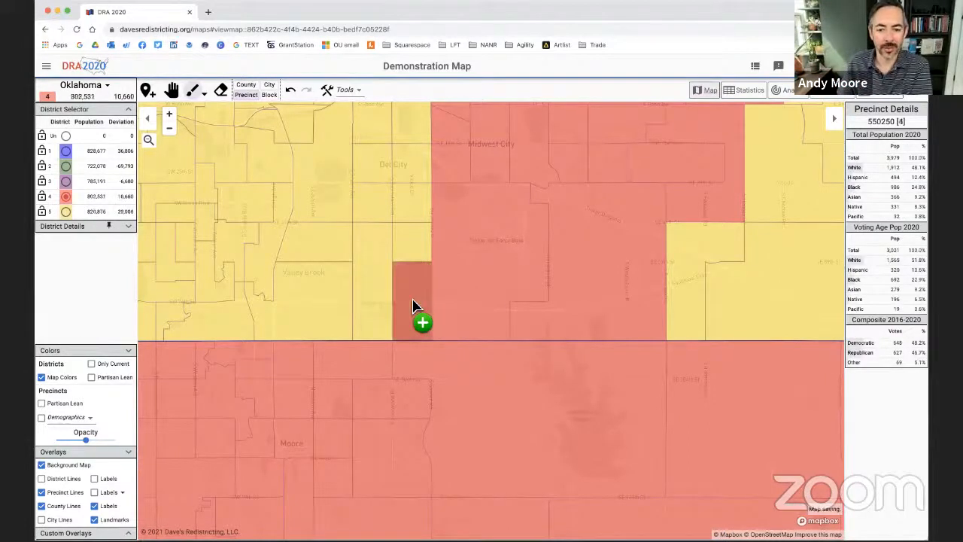
left_click(412, 250)
left_click(418, 216)
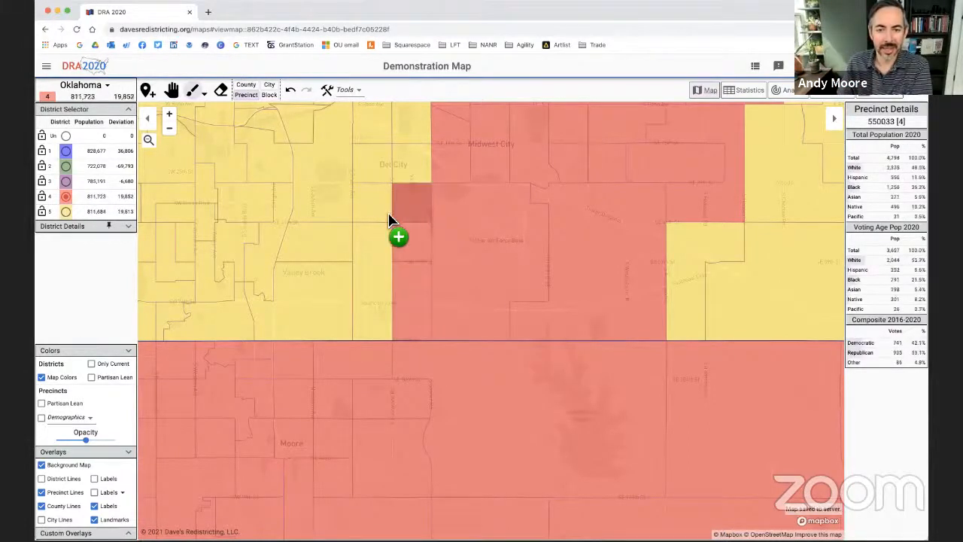
Step: Paint the adjoining column of district 5 precincts south of Del City into district 4, and highlight district 4's population deviation
left_click(386, 220)
left_click(382, 259)
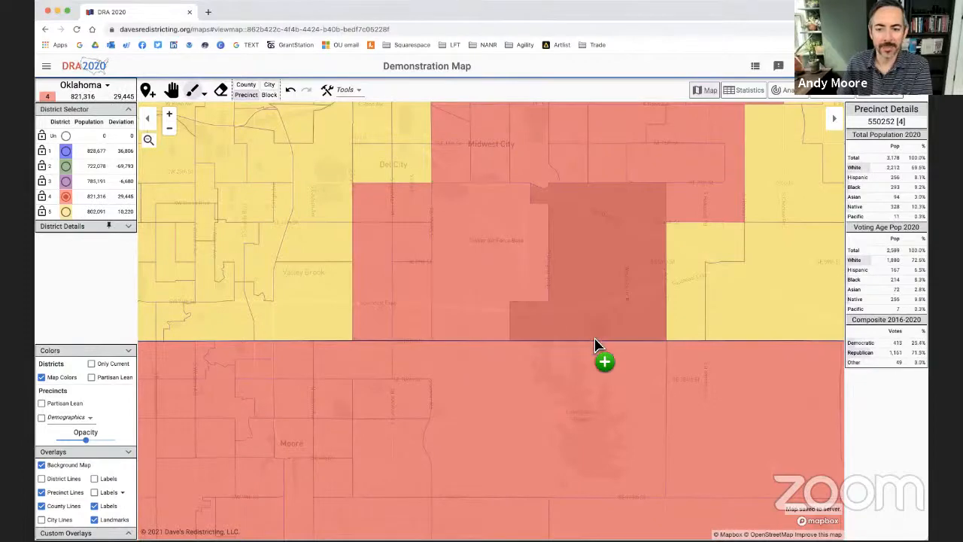
scroll(594, 344, "down", 2)
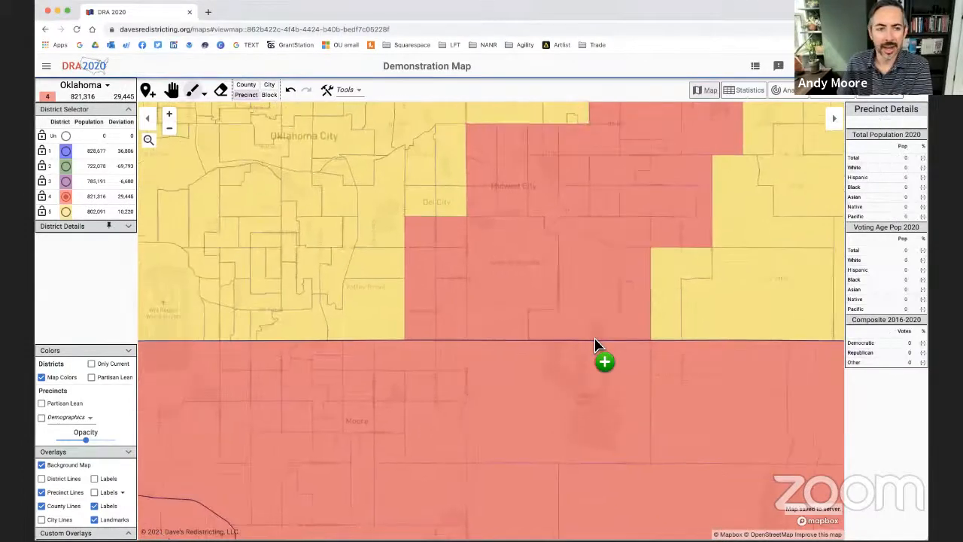
left_click(172, 90)
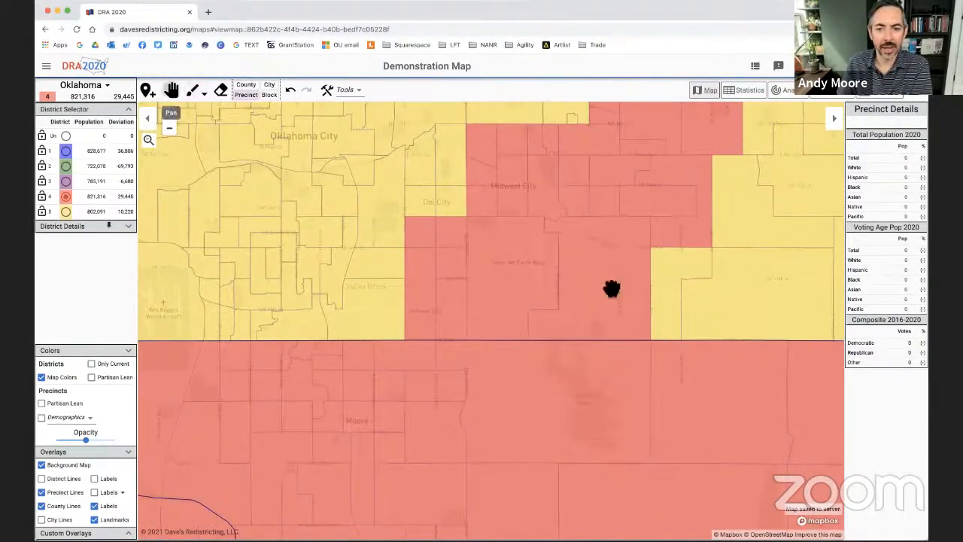
left_click_drag(669, 293, 597, 354)
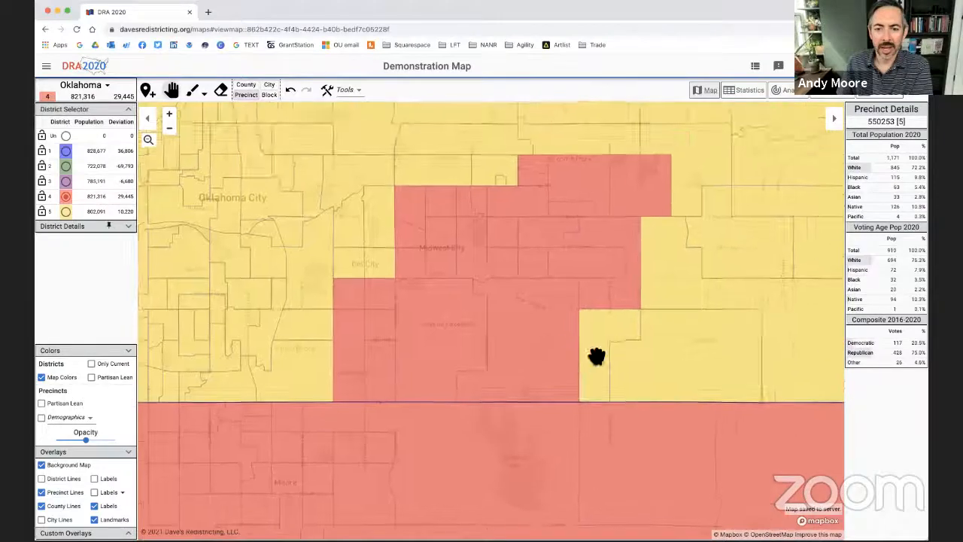
double_click(131, 197)
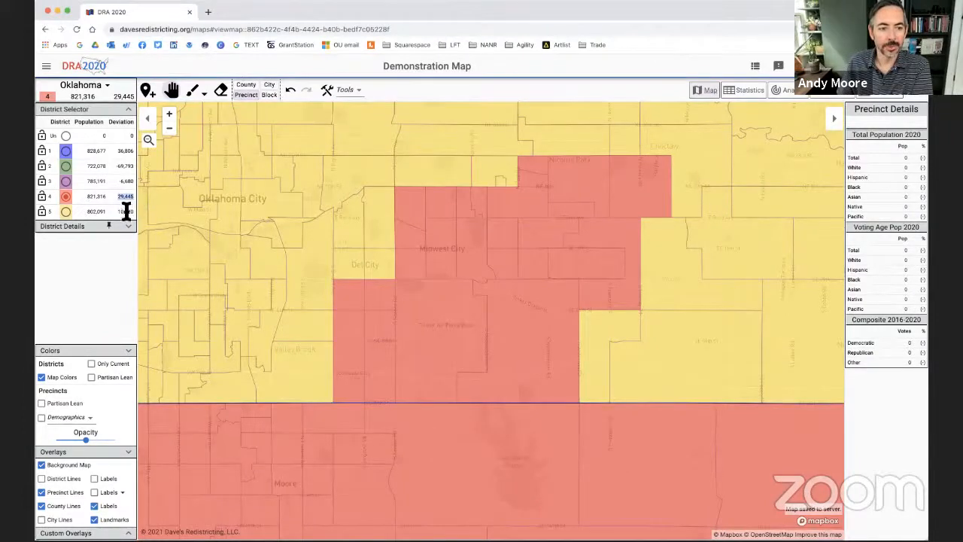
Step: Examine the part of district 4 around Mustang in southeastern Canadian County and its boundary with district 3
left_click(299, 288)
left_click_drag(273, 316, 653, 253)
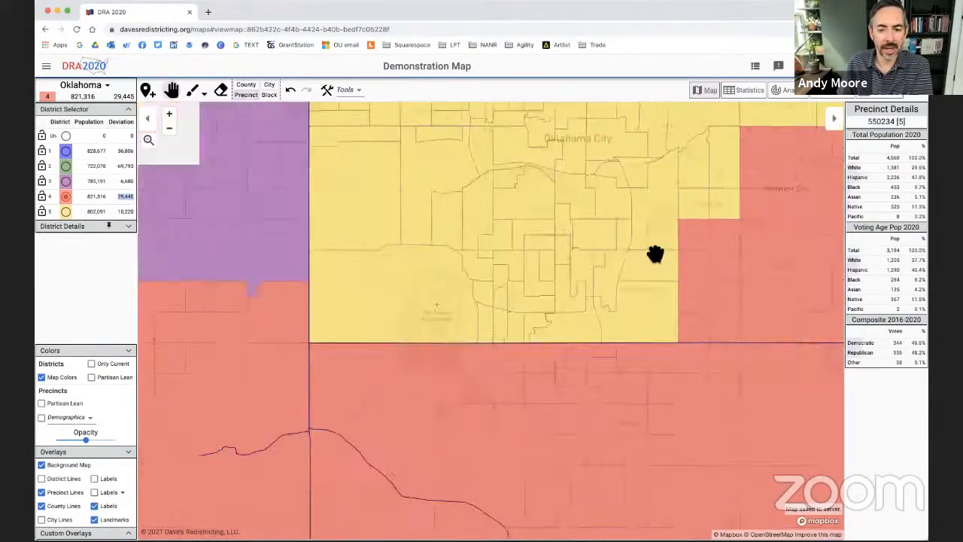
left_click_drag(309, 321, 498, 311)
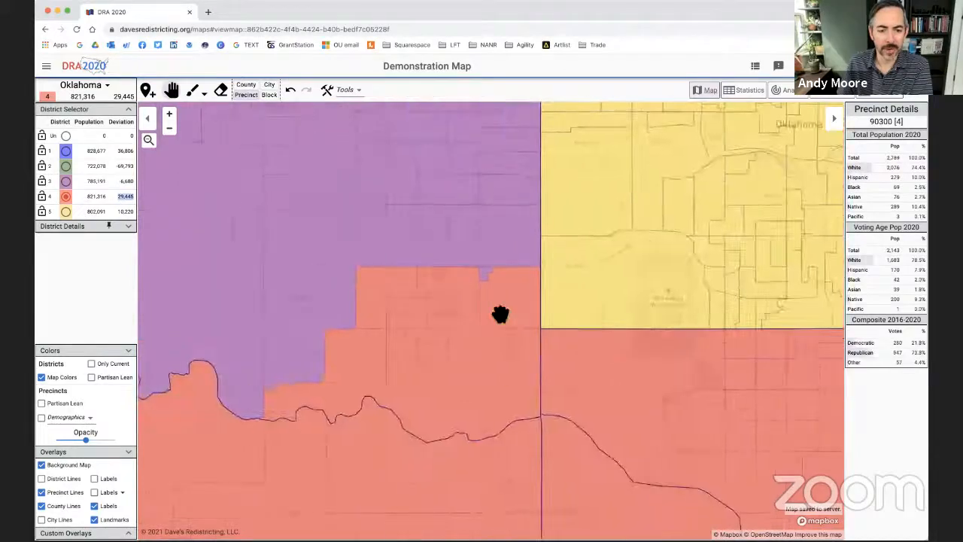
scroll(452, 331, "down", 4)
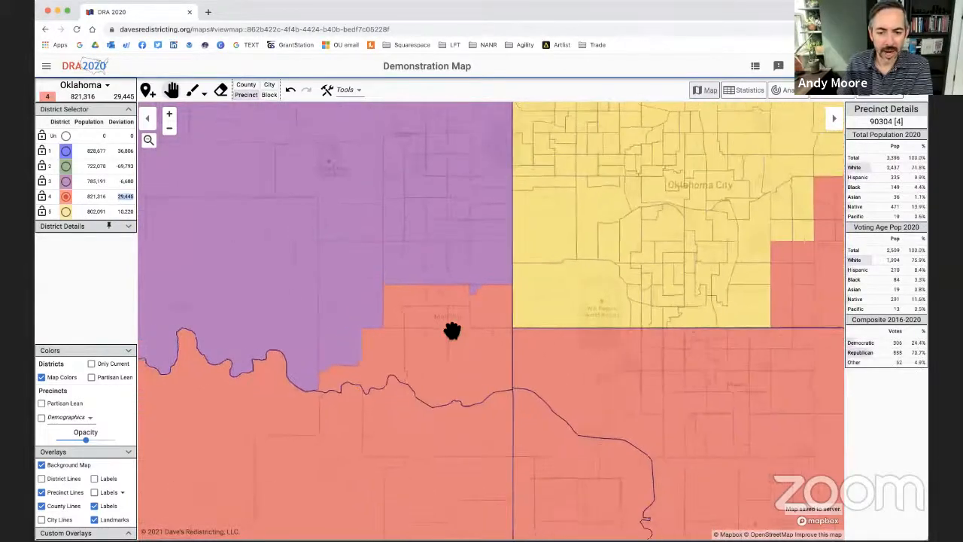
scroll(439, 345, "down", 1)
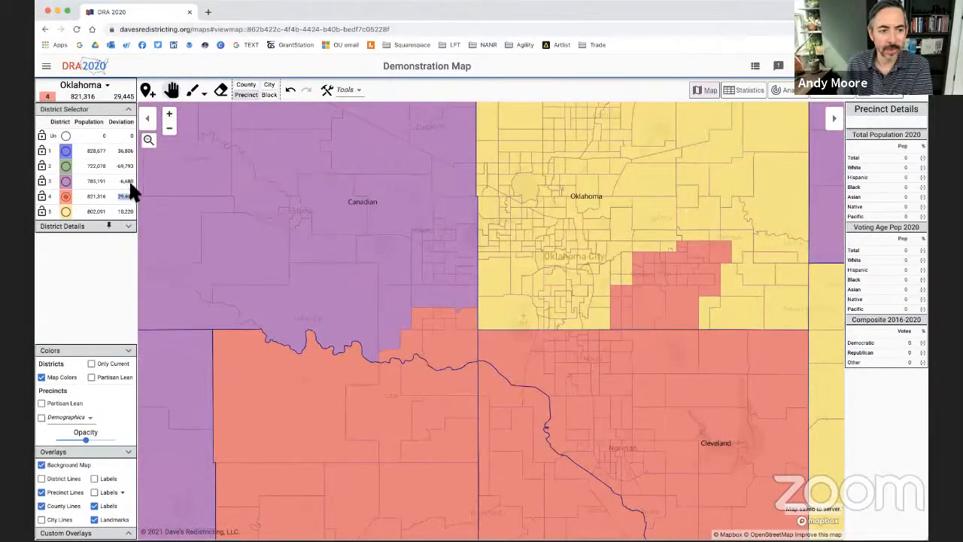
left_click_drag(408, 344, 471, 336)
scroll(471, 336, "down", 2)
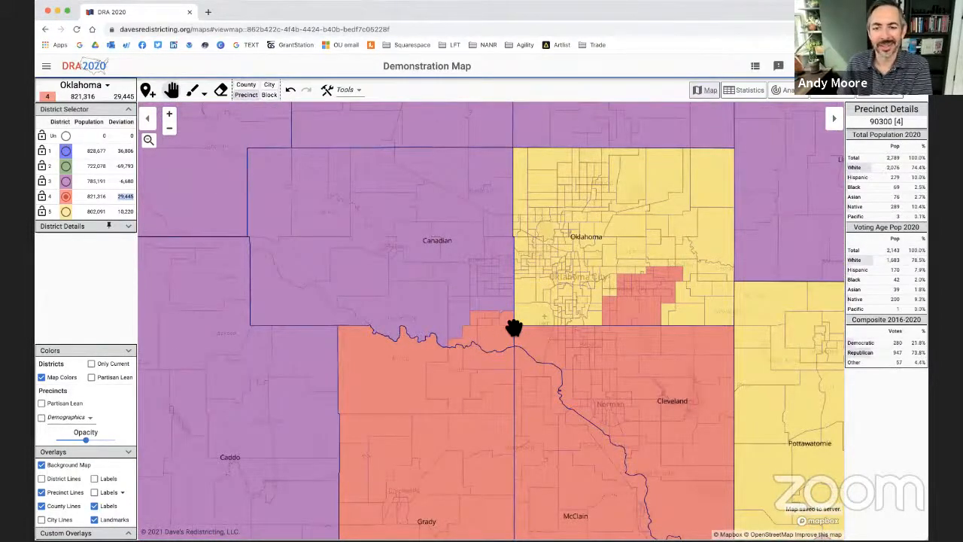
scroll(509, 339, "up", 2)
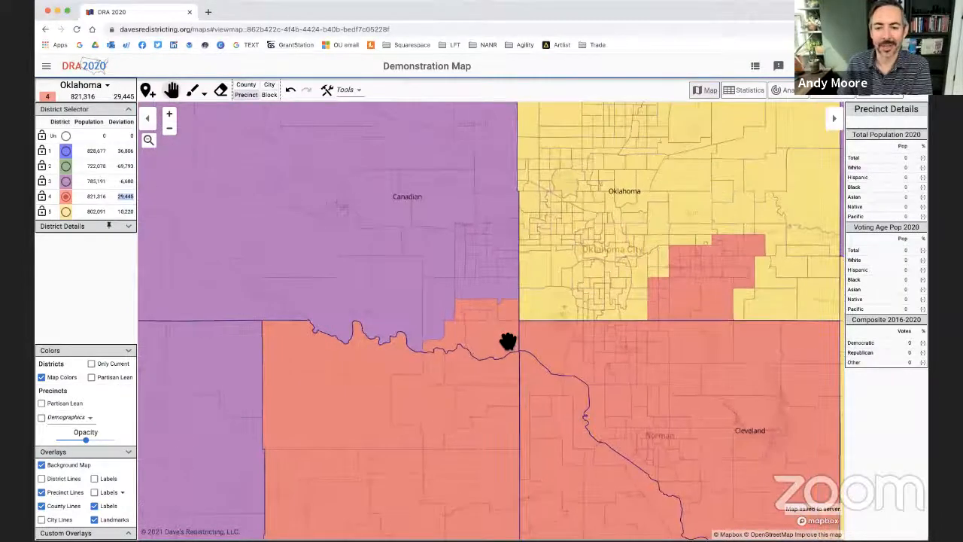
scroll(508, 340, "up", 3)
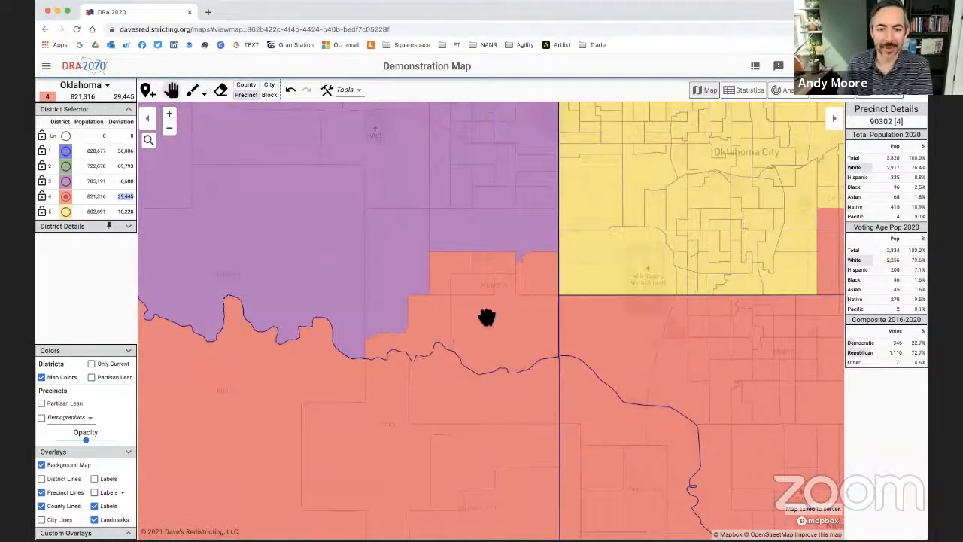
scroll(486, 318, "down", 2)
left_click_drag(402, 249, 382, 271)
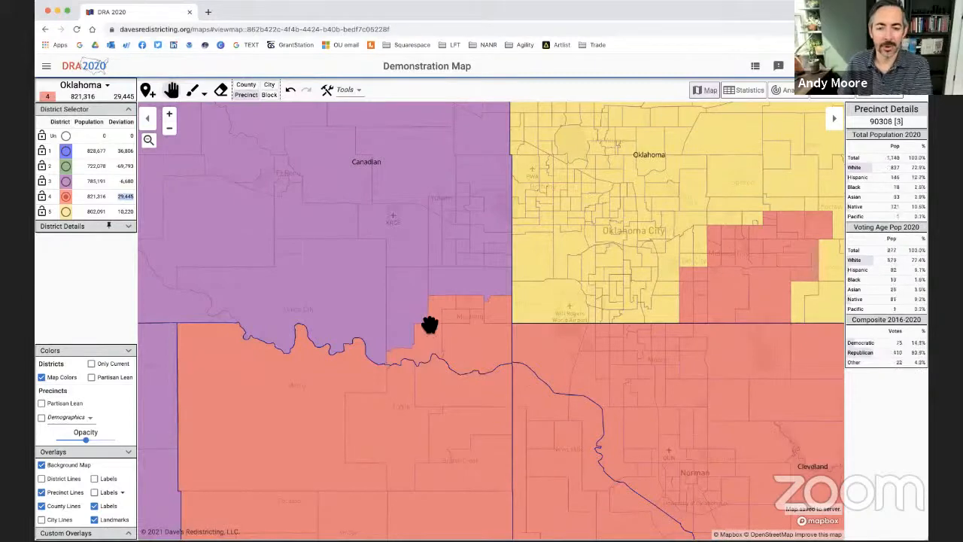
left_click_drag(354, 262, 371, 276)
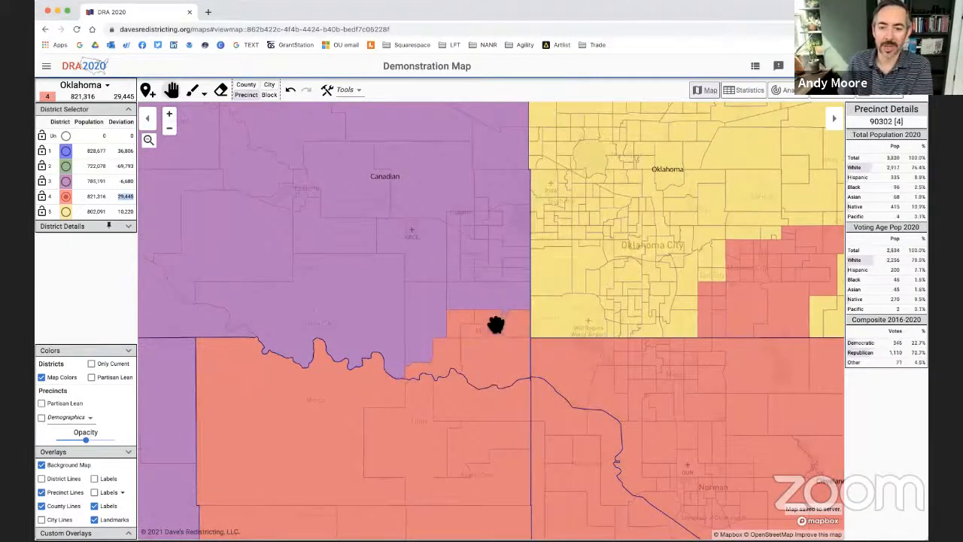
left_click_drag(487, 339, 485, 234)
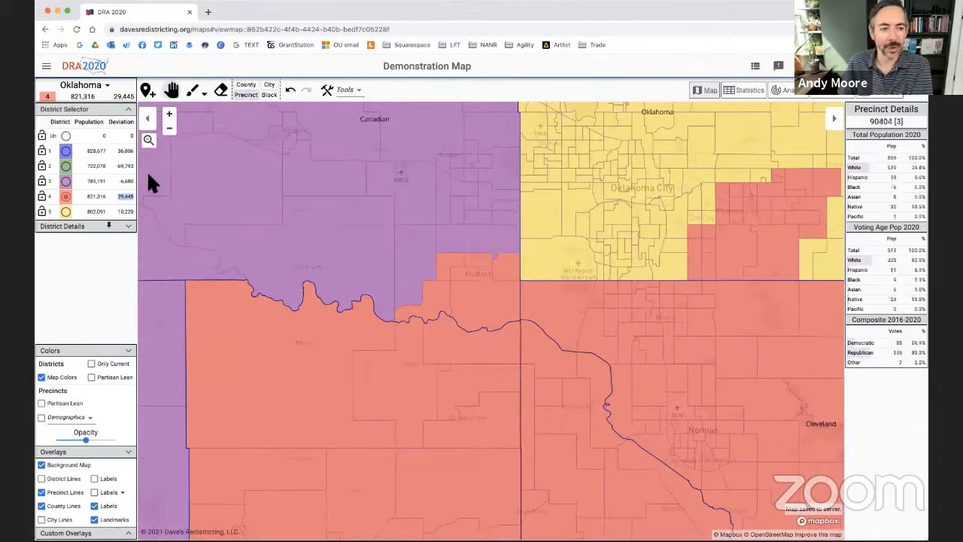
Step: Paint the district 4 precincts around Mustang in Canadian County into district 3, up to the southern county line
left_click(66, 182)
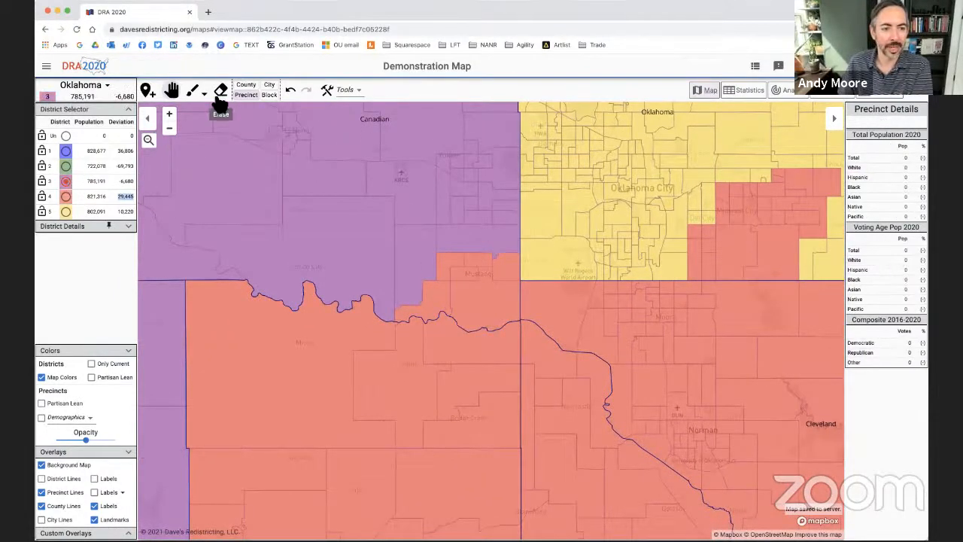
left_click(193, 90)
mouse_move(467, 252)
left_mouse_down()
mouse_move(449, 264)
mouse_move(480, 268)
mouse_move(472, 278)
mouse_move(499, 271)
mouse_move(436, 301)
left_mouse_up()
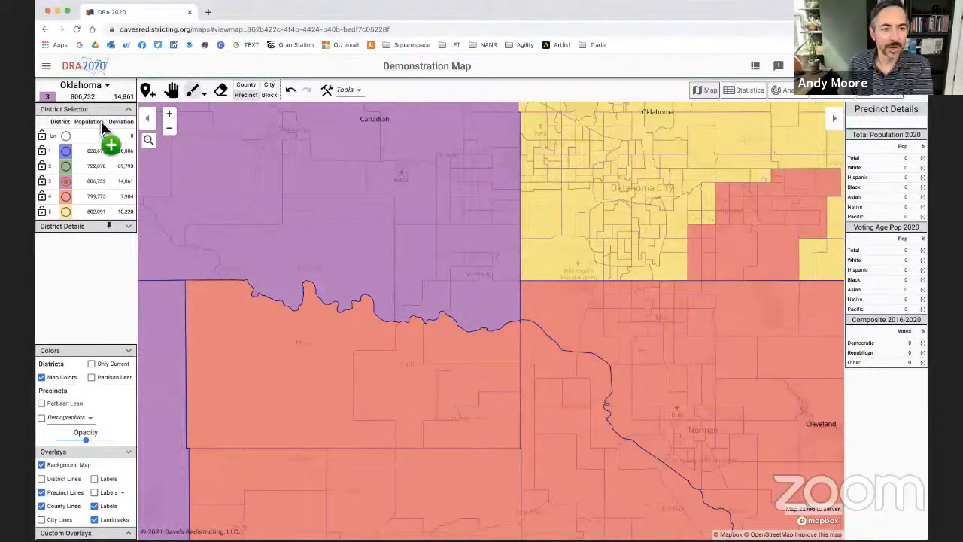
left_click(172, 90)
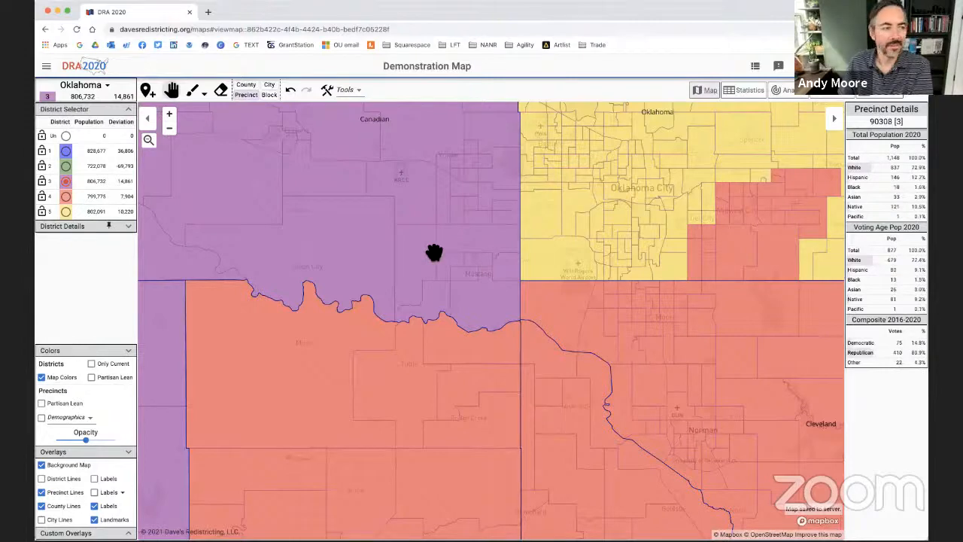
Step: Examine the revised boundaries around Oklahoma County, then the layout of all five districts across the state
left_click_drag(451, 248, 423, 273)
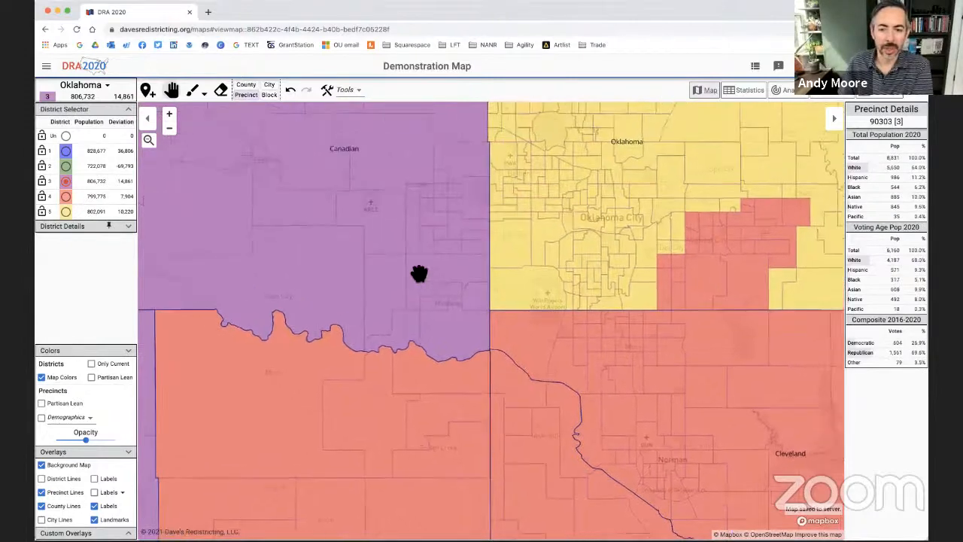
scroll(436, 300, "down", 2)
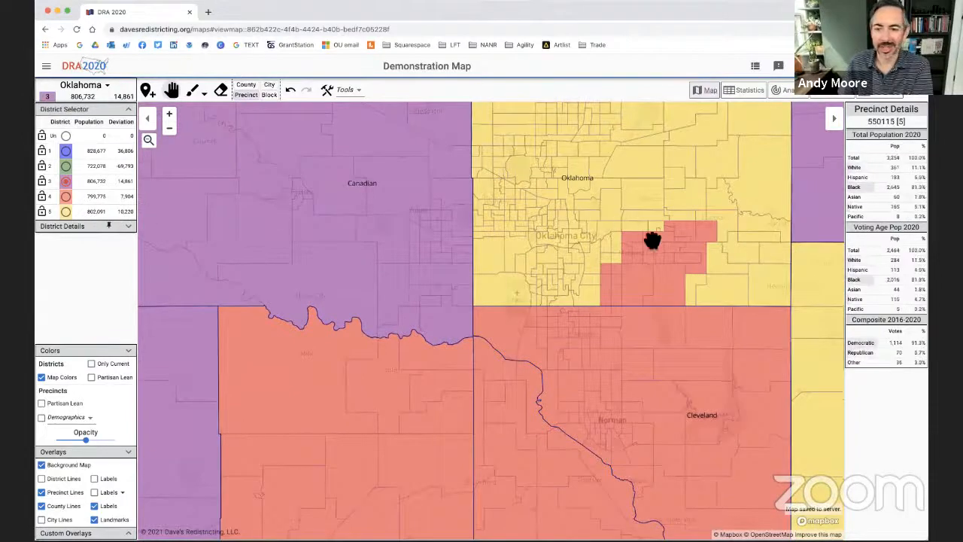
left_click_drag(651, 239, 575, 252)
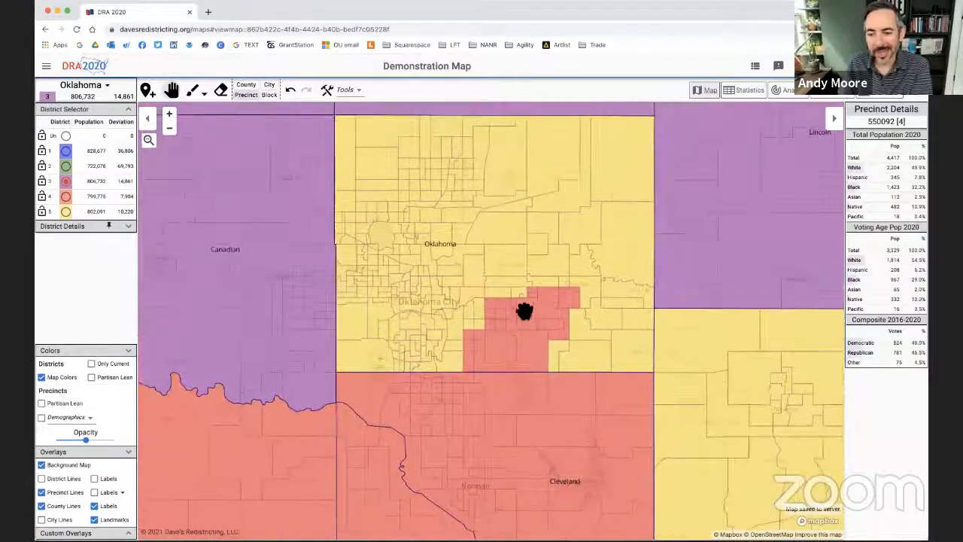
left_click_drag(617, 402, 522, 327)
scroll(518, 325, "down", 3)
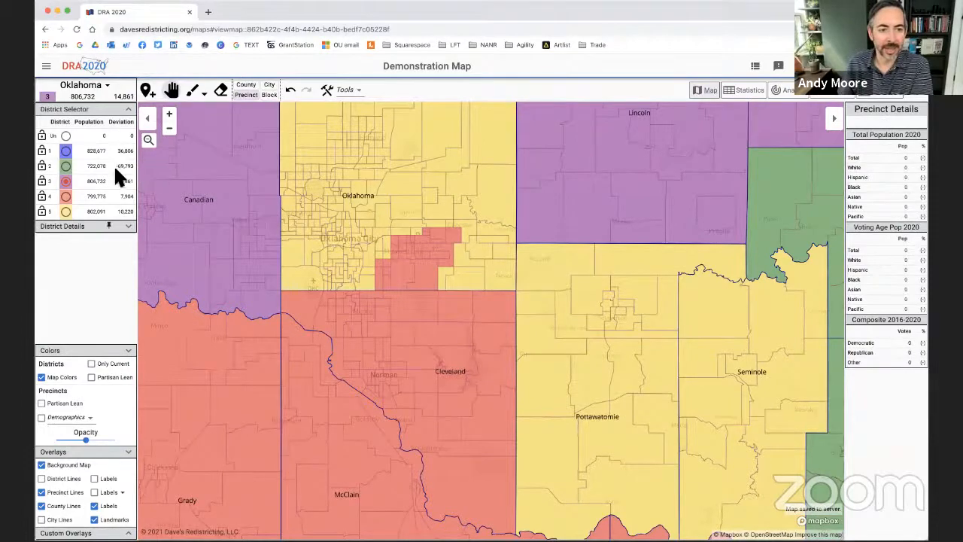
left_click_drag(714, 327, 610, 274)
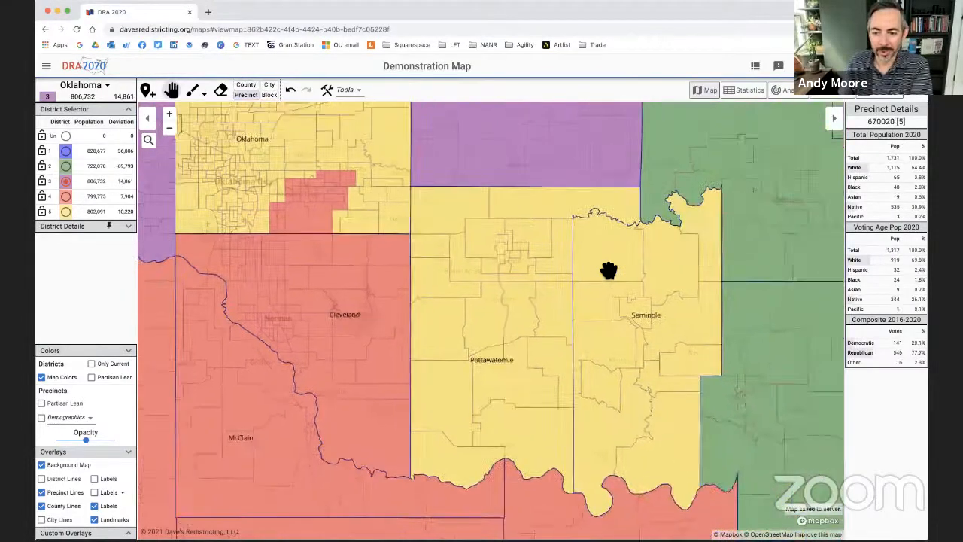
scroll(605, 272, "down", 5)
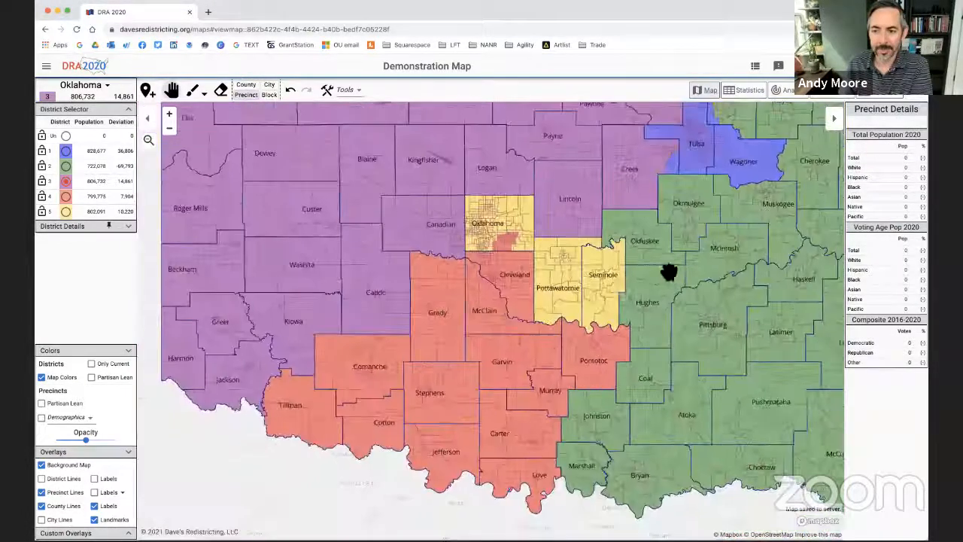
left_click_drag(670, 273, 570, 334)
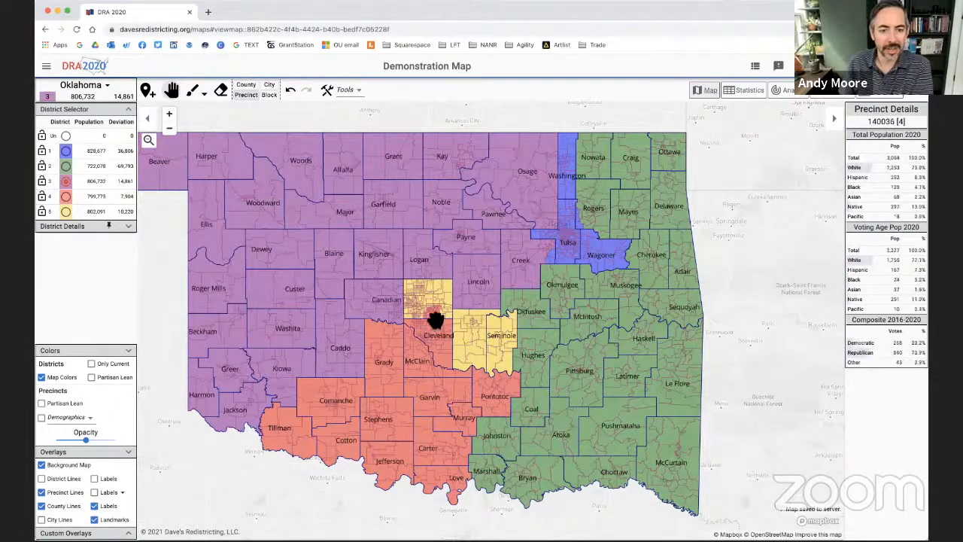
Step: Examine district 5 in Oklahoma, Pottawatomie and Seminole counties and its border with district 2 near Hughes County
scroll(434, 319, "up", 5)
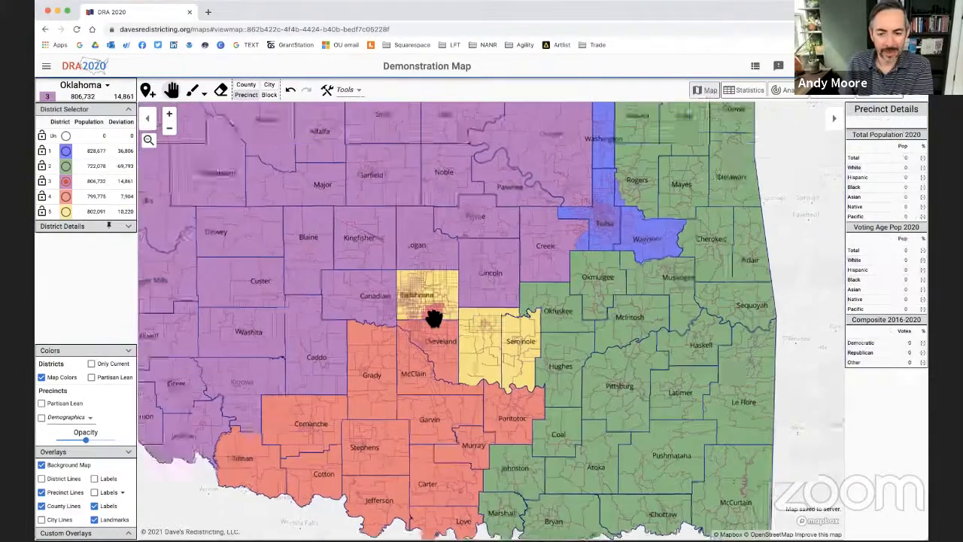
scroll(425, 322, "up", 2)
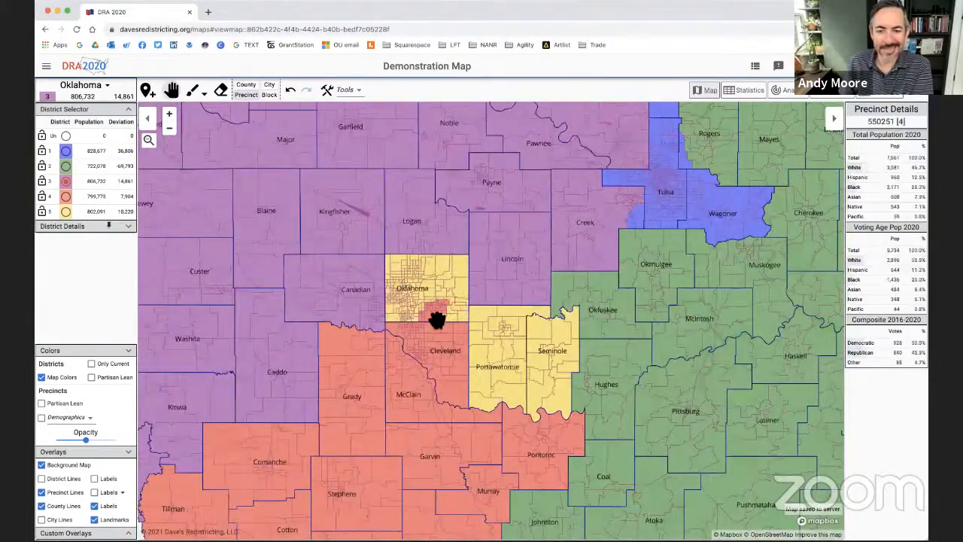
scroll(436, 320, "up", 5)
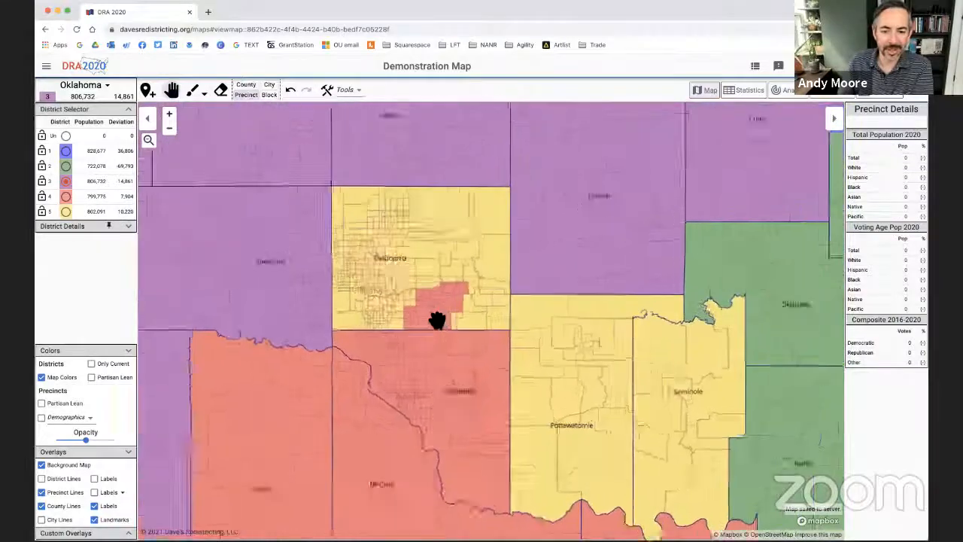
scroll(451, 299, "down", 1)
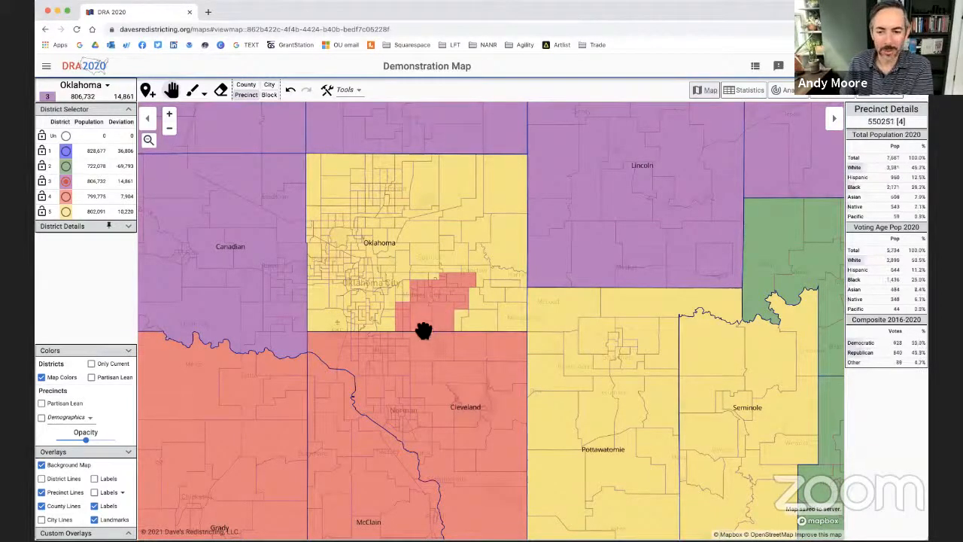
left_click_drag(501, 338, 454, 288)
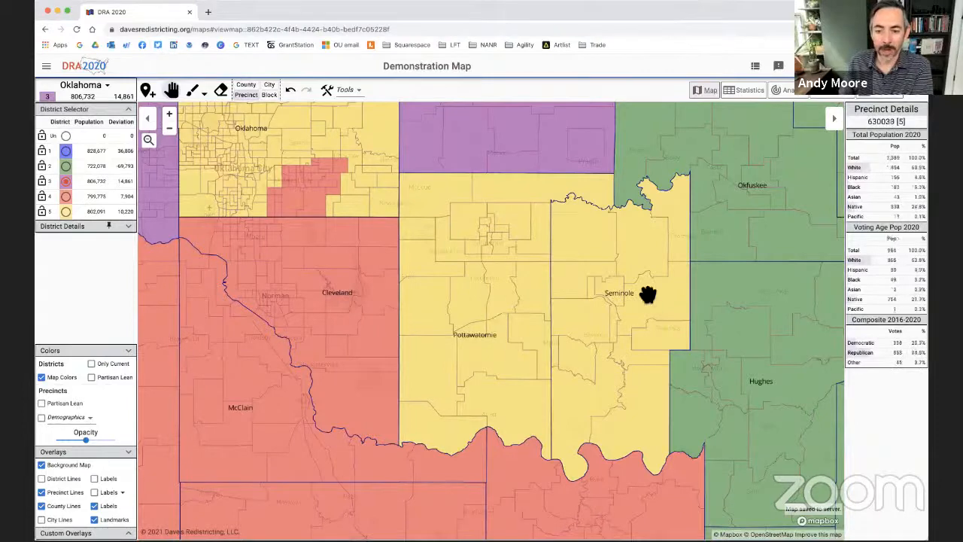
left_click_drag(582, 291, 610, 358)
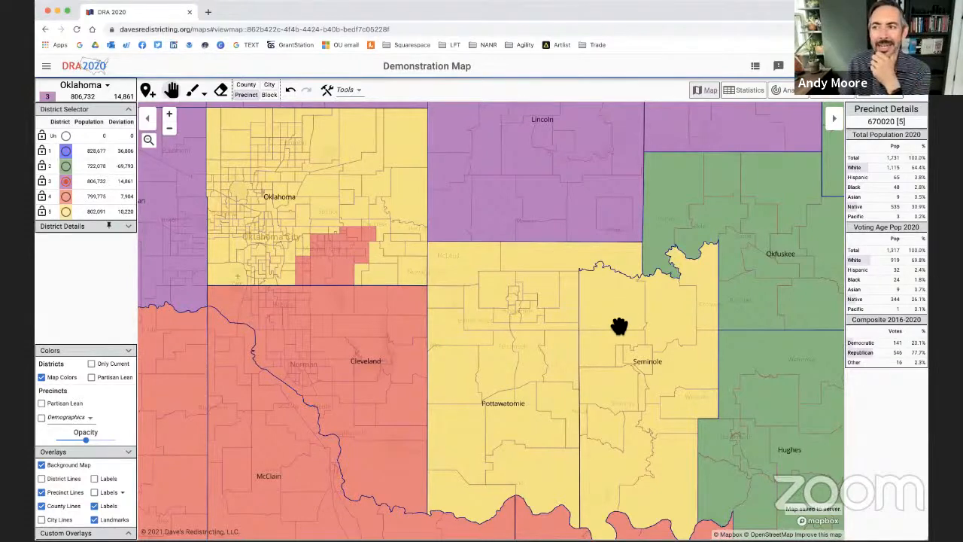
left_click(655, 42)
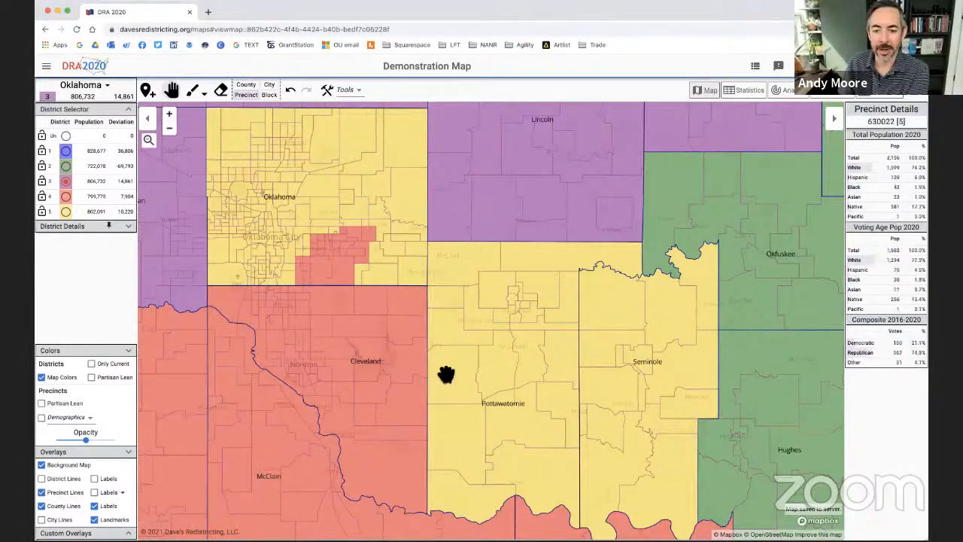
left_click_drag(645, 452, 619, 320)
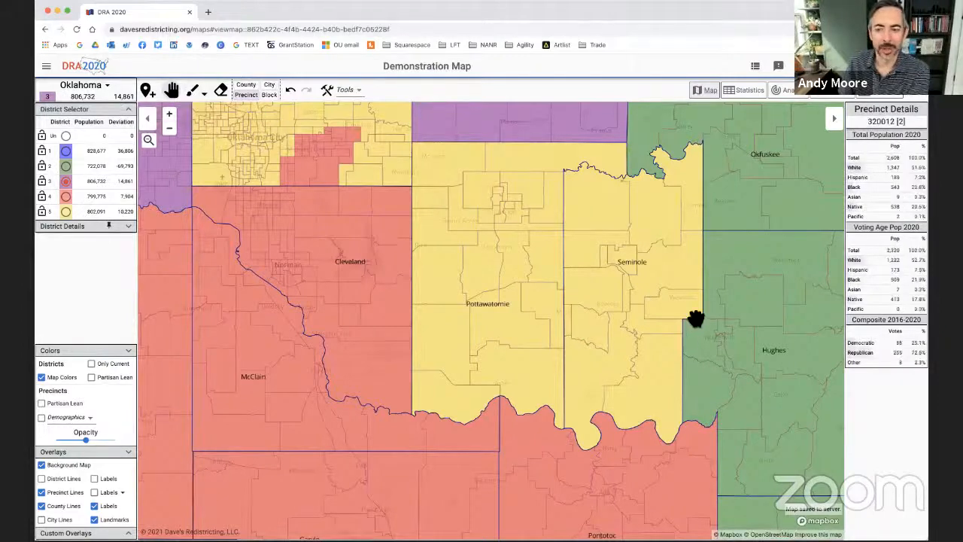
left_click_drag(756, 339, 610, 326)
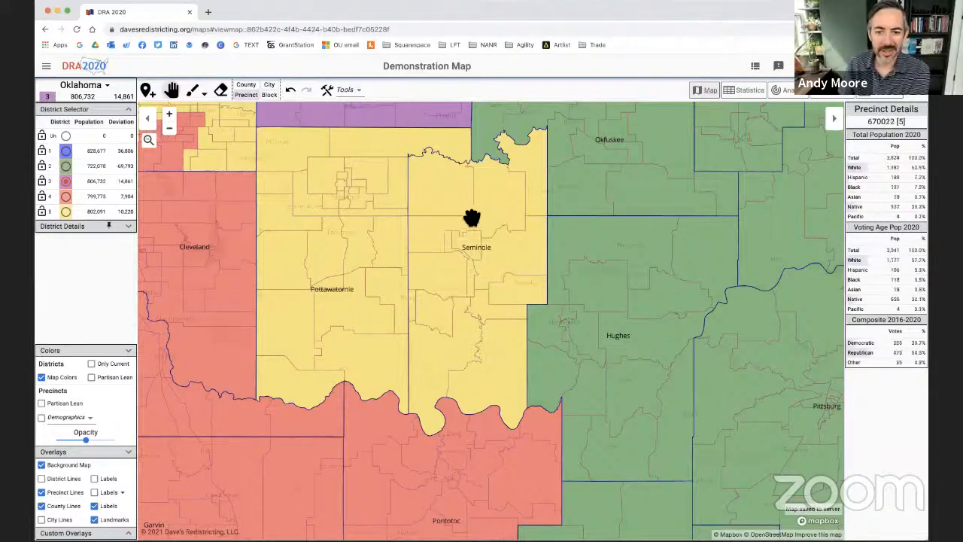
left_click_drag(458, 249, 503, 255)
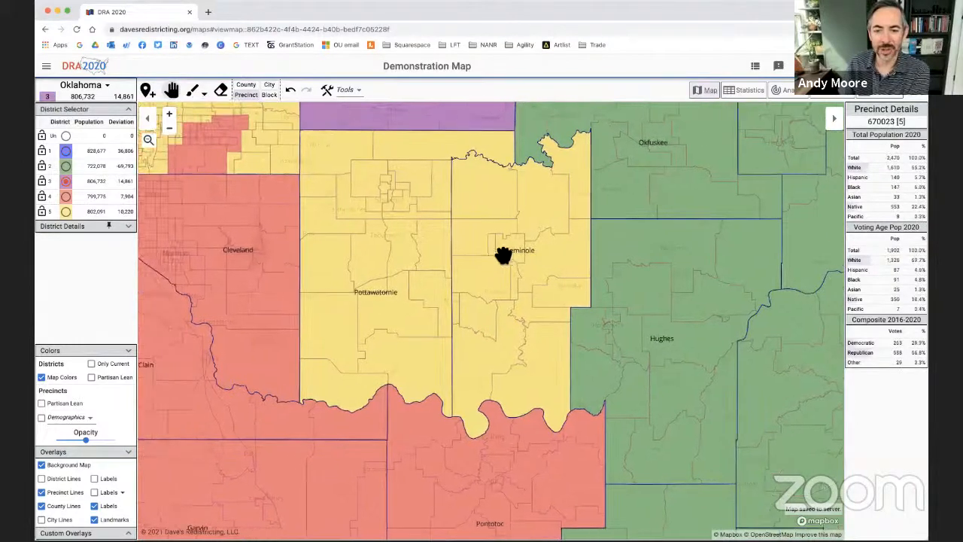
Step: Paint all district 5 precincts in Seminole County into district 2, up to the Pottawatomie County line
left_click(192, 90)
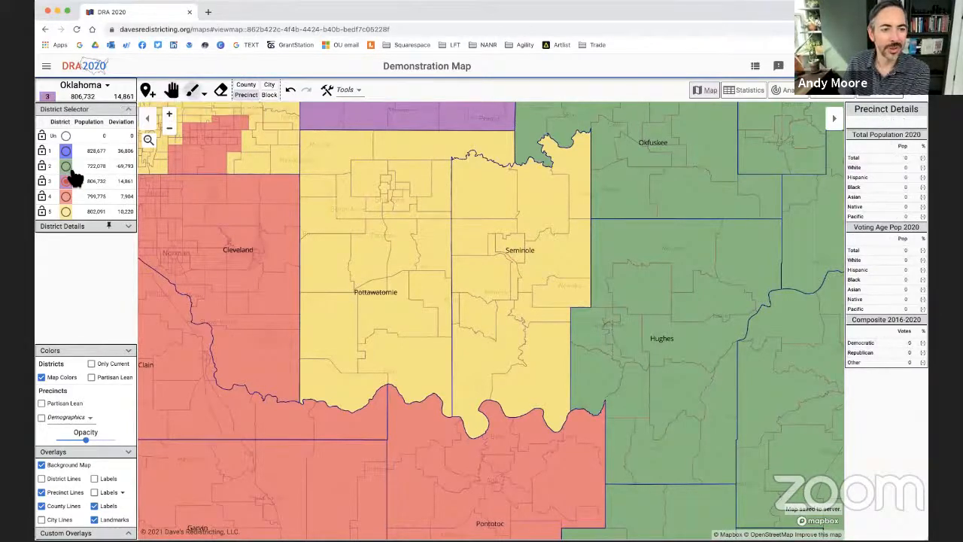
left_click(67, 166)
left_click(532, 399)
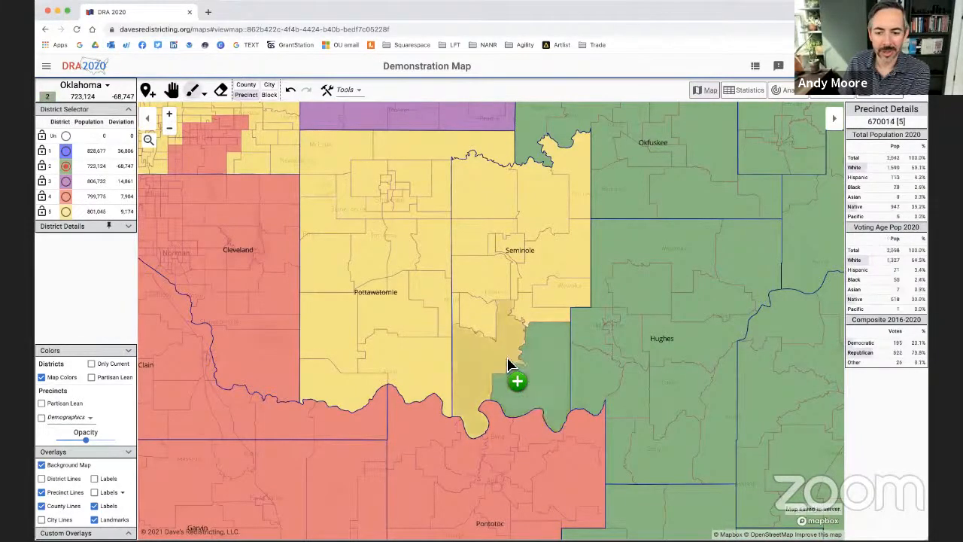
mouse_move(508, 363)
left_mouse_down()
mouse_move(489, 322)
mouse_move(544, 316)
mouse_move(549, 262)
mouse_move(575, 213)
mouse_move(494, 210)
mouse_move(507, 249)
mouse_move(455, 308)
left_mouse_up()
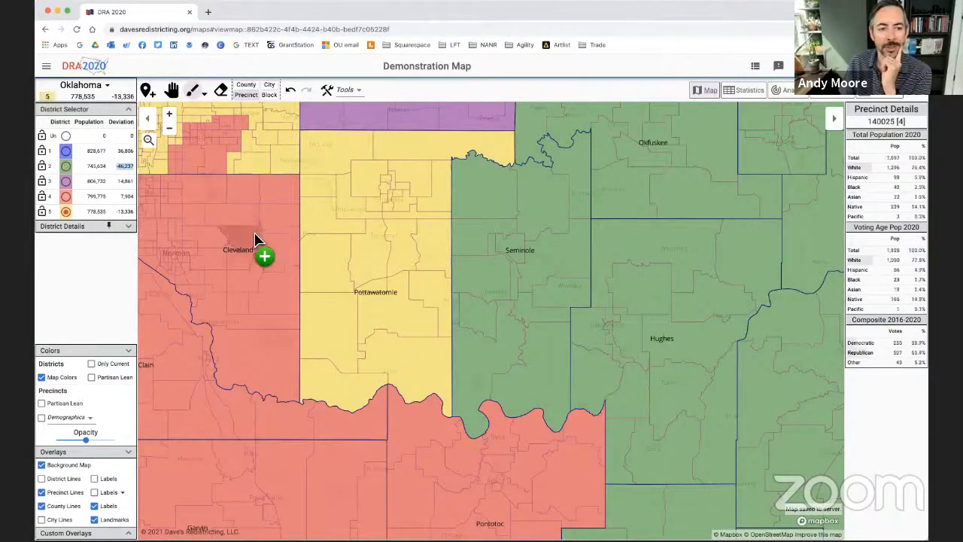
Step: Paint the district 4 precincts around Midwest City in Oklahoma County into district 5, leaving out the block along the southern county line
left_click(174, 92)
left_click_drag(292, 206, 503, 281)
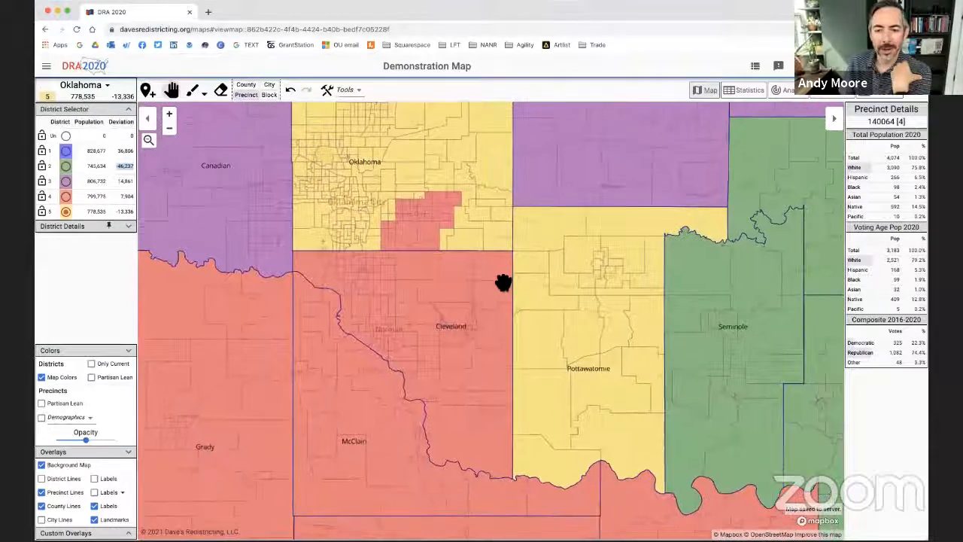
left_click(194, 92)
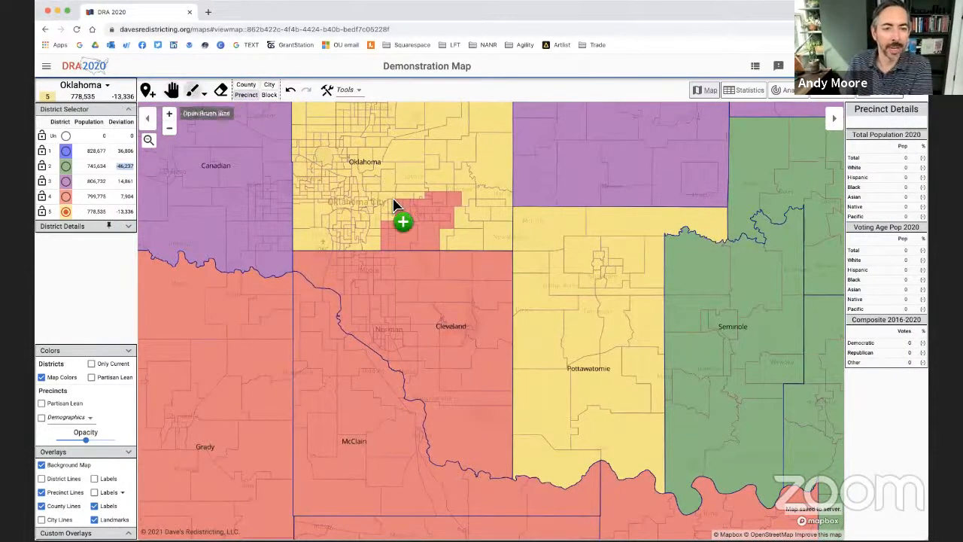
left_click(456, 204)
left_click(441, 203)
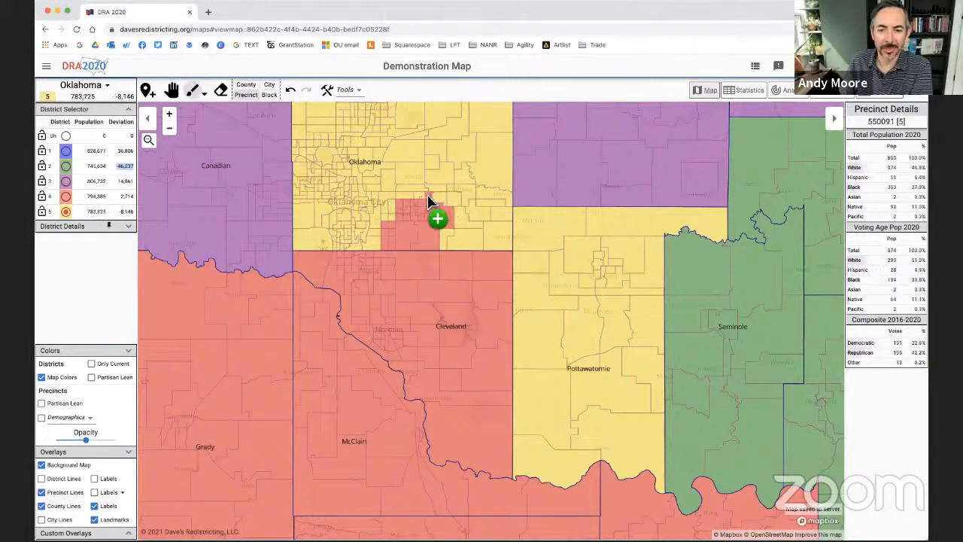
left_click(429, 201)
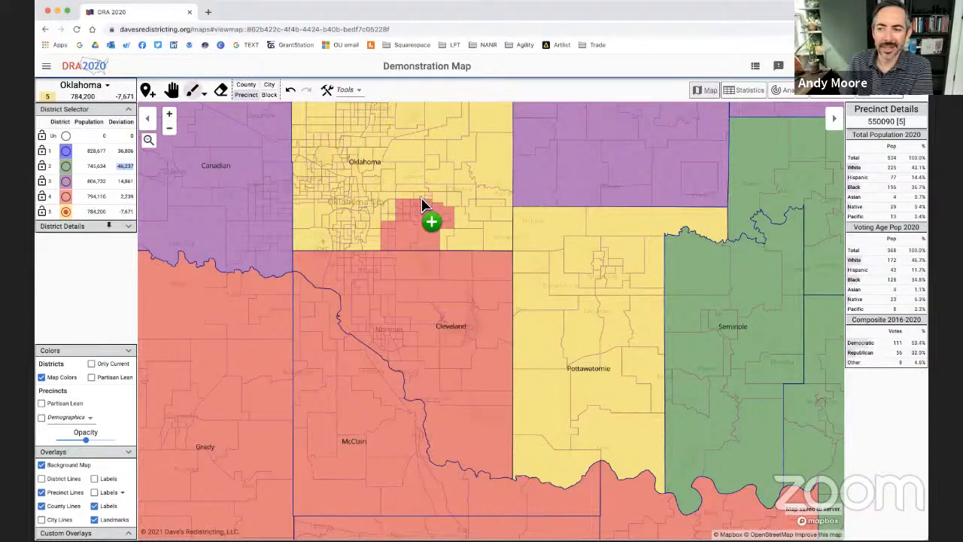
left_click(423, 205)
left_click(416, 205)
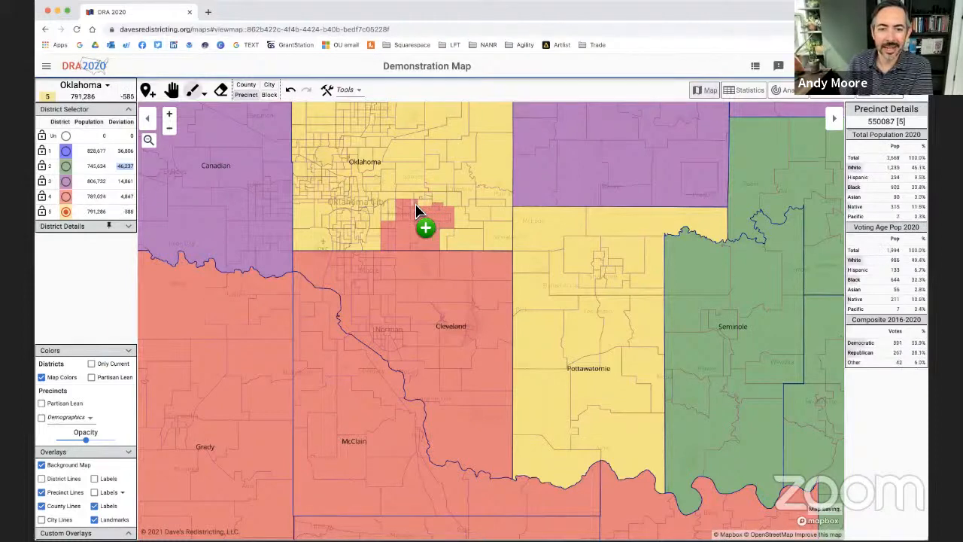
left_click(418, 204)
left_click(409, 203)
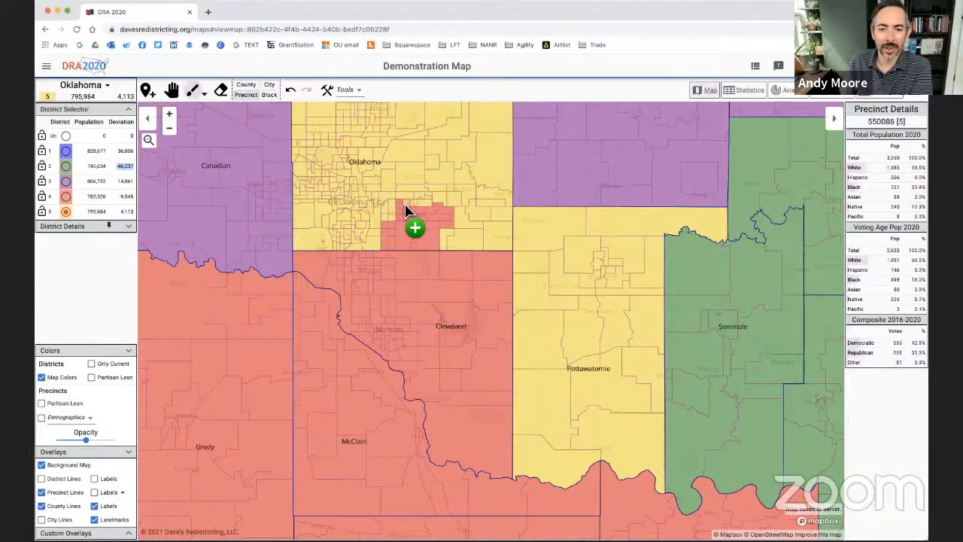
left_click(399, 205)
mouse_move(401, 220)
left_mouse_down()
mouse_move(409, 210)
mouse_move(445, 214)
mouse_move(439, 208)
mouse_move(421, 219)
mouse_move(460, 223)
mouse_move(406, 223)
left_mouse_up()
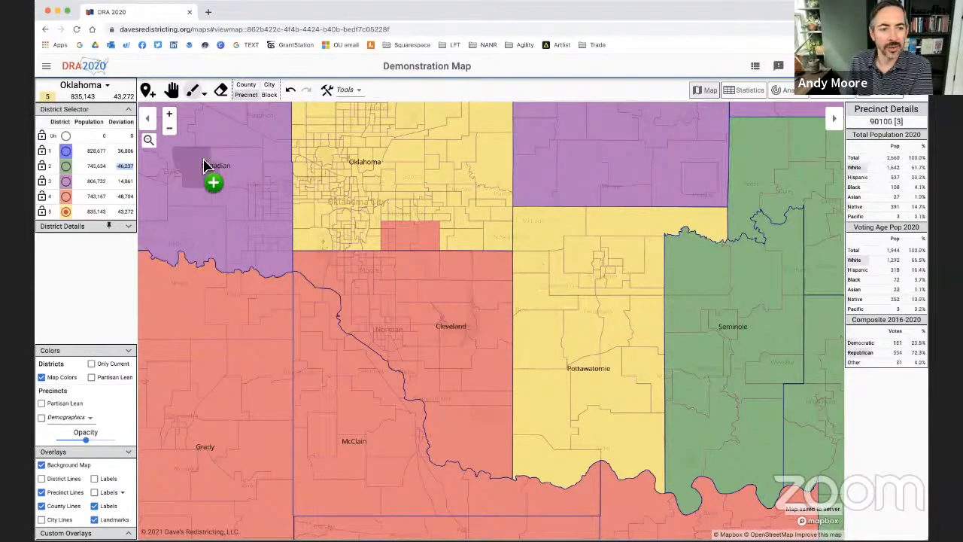
Step: Paint the remaining district 4 block along Oklahoma County's southern line into district 5
left_click(173, 92)
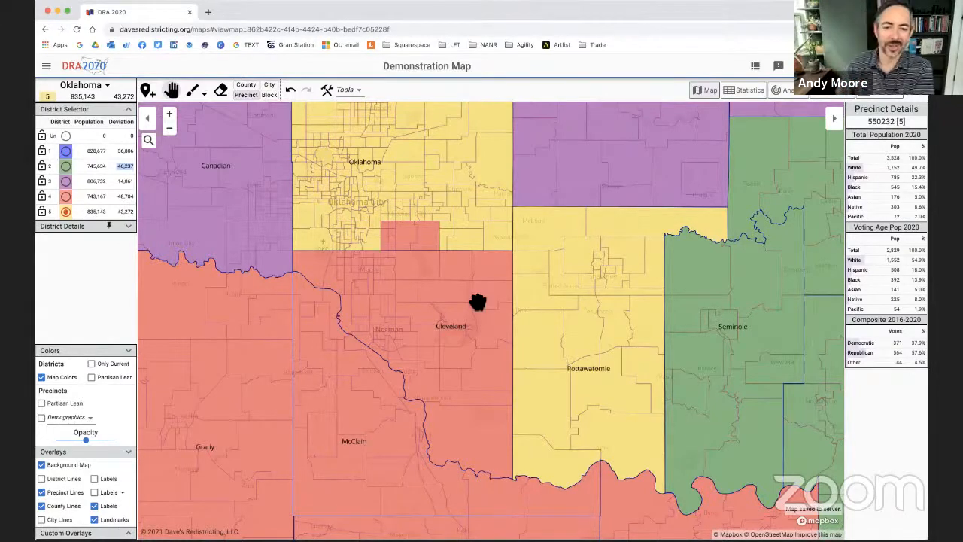
left_click_drag(529, 312, 512, 350)
scroll(512, 351, "down", 2)
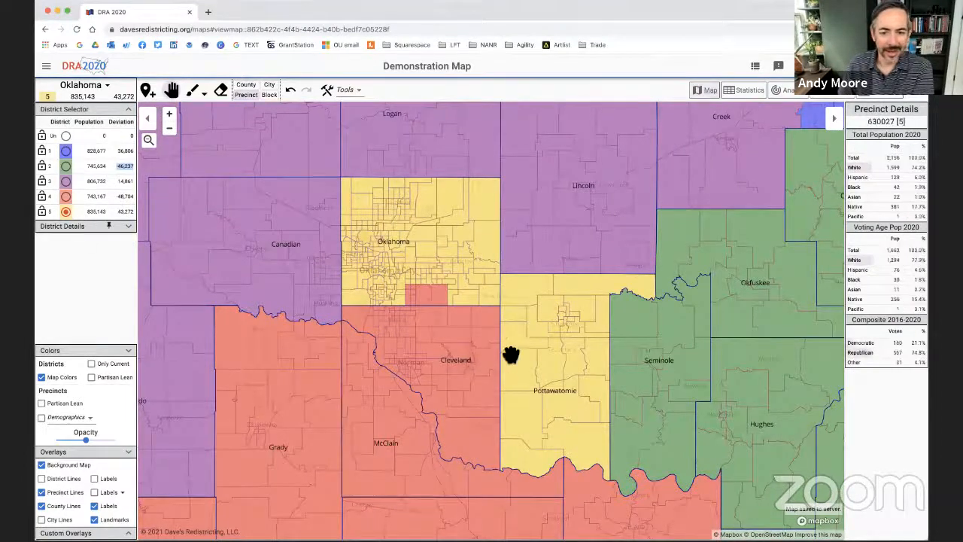
left_click(193, 89)
mouse_move(376, 242)
left_mouse_down()
mouse_move(413, 299)
mouse_move(441, 305)
mouse_move(420, 298)
left_mouse_up()
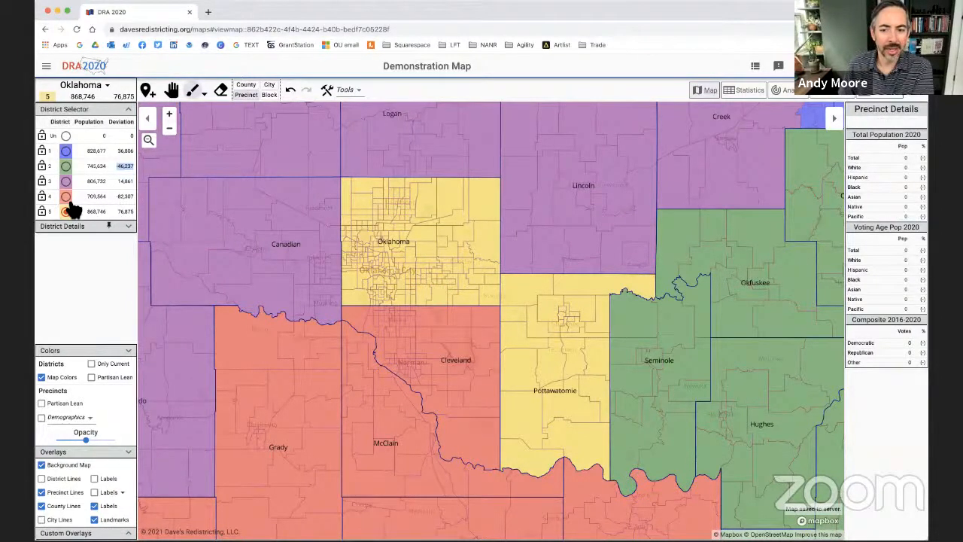
Step: Paint all of Pottawatomie County's district 5 precincts into district 2
left_click(66, 165)
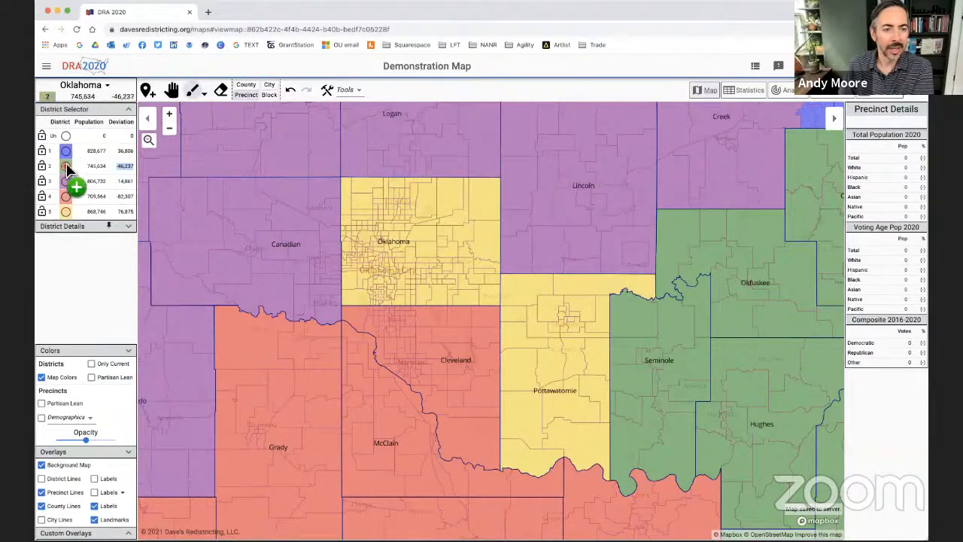
left_click(630, 286)
mouse_move(629, 286)
left_mouse_down()
mouse_move(525, 311)
mouse_move(602, 313)
mouse_move(535, 339)
mouse_move(595, 350)
mouse_move(571, 348)
mouse_move(544, 390)
mouse_move(514, 395)
mouse_move(525, 390)
mouse_move(560, 430)
mouse_move(531, 460)
mouse_move(525, 398)
left_mouse_up()
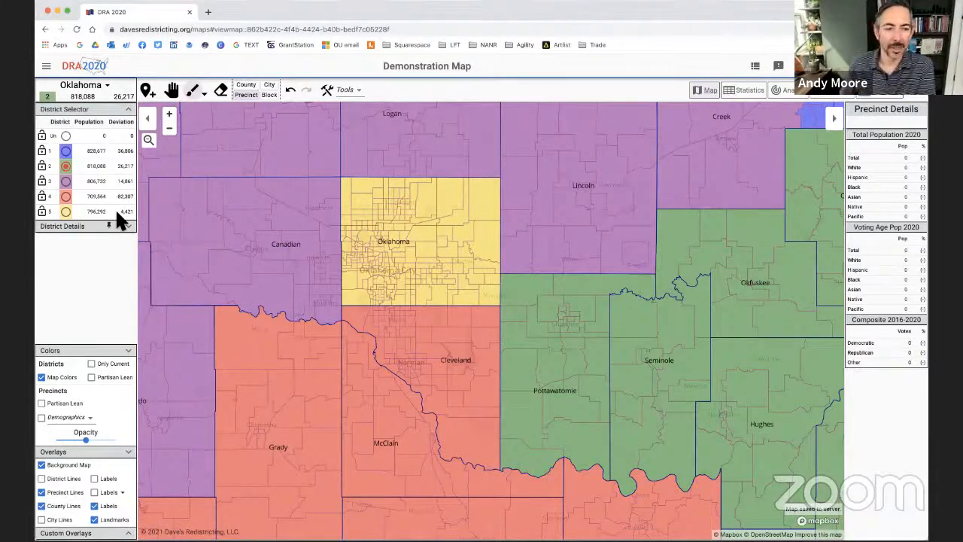
Step: Try the precinct in Oklahoma County's southeastern corner in district 4, and return it to district 5
left_click(66, 196)
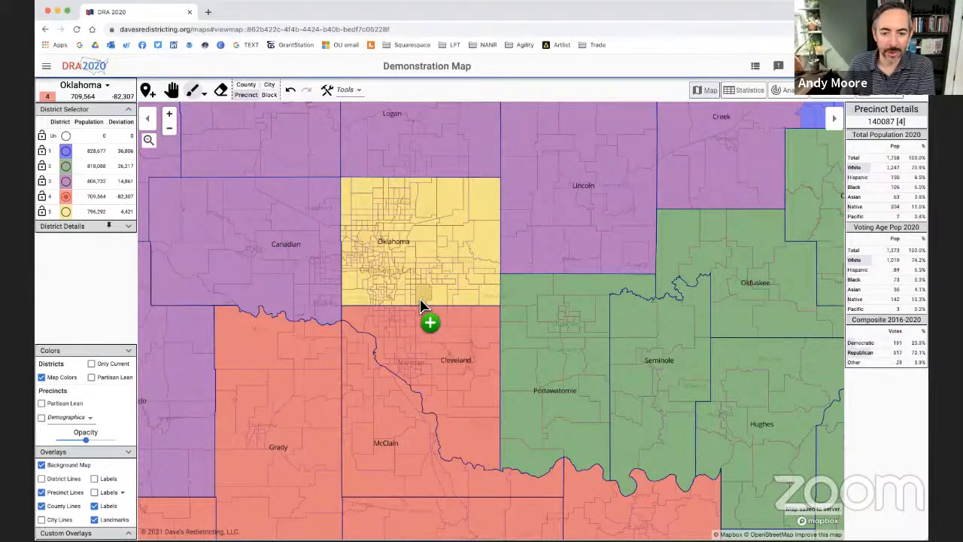
scroll(421, 313, "up", 2)
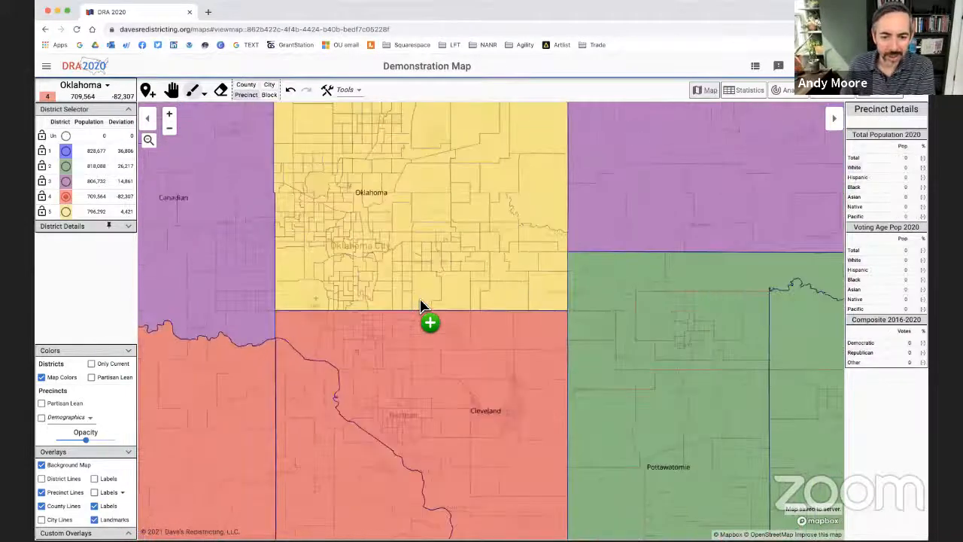
scroll(421, 307, "up", 1)
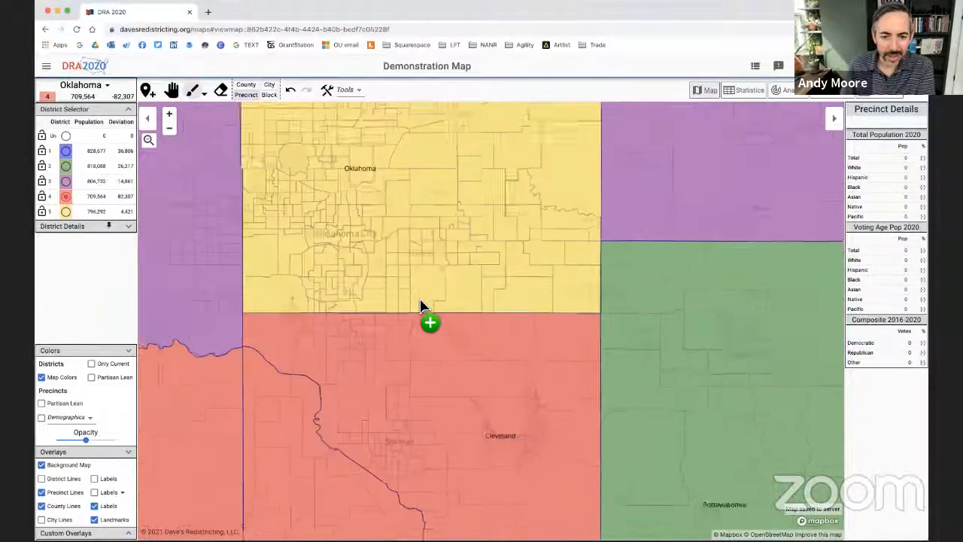
left_click(171, 89)
left_click_drag(409, 283, 464, 337)
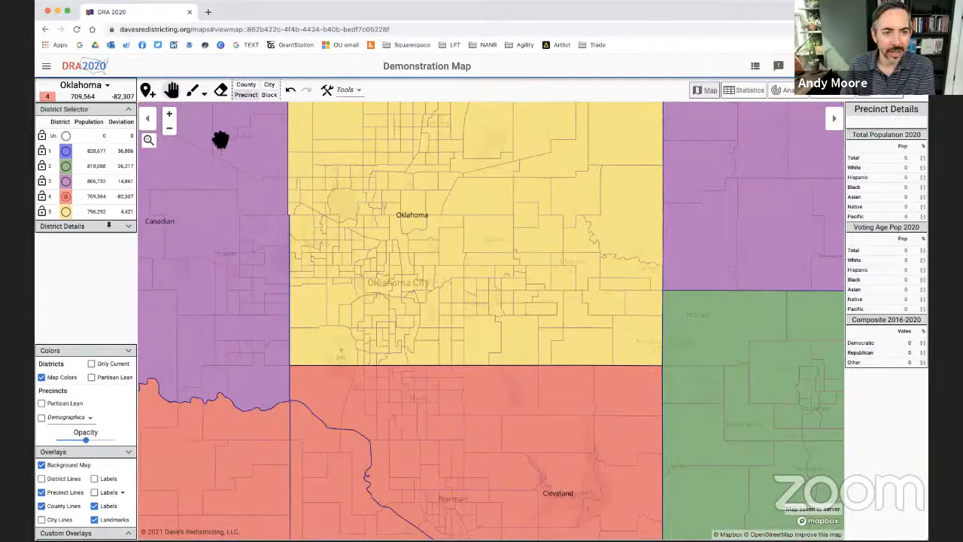
left_click(194, 91)
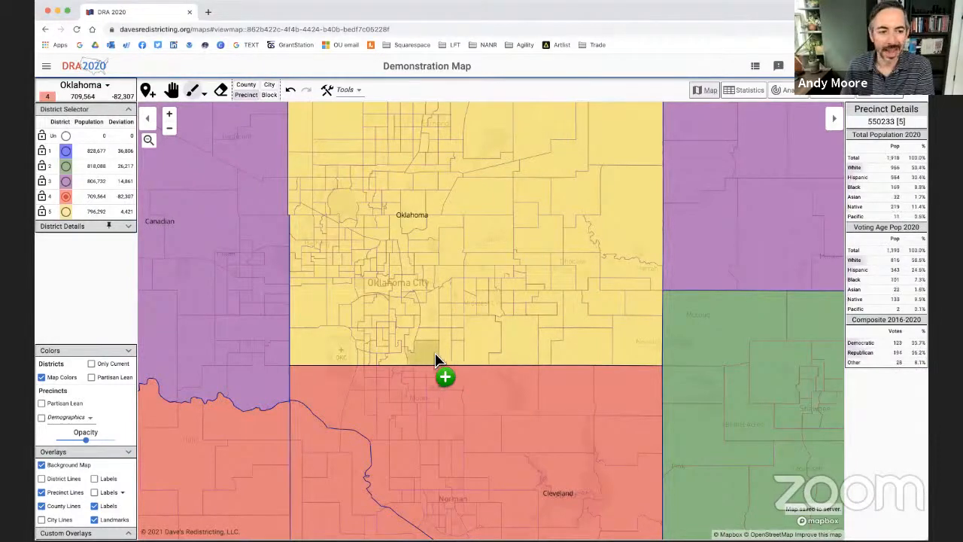
left_click(627, 365)
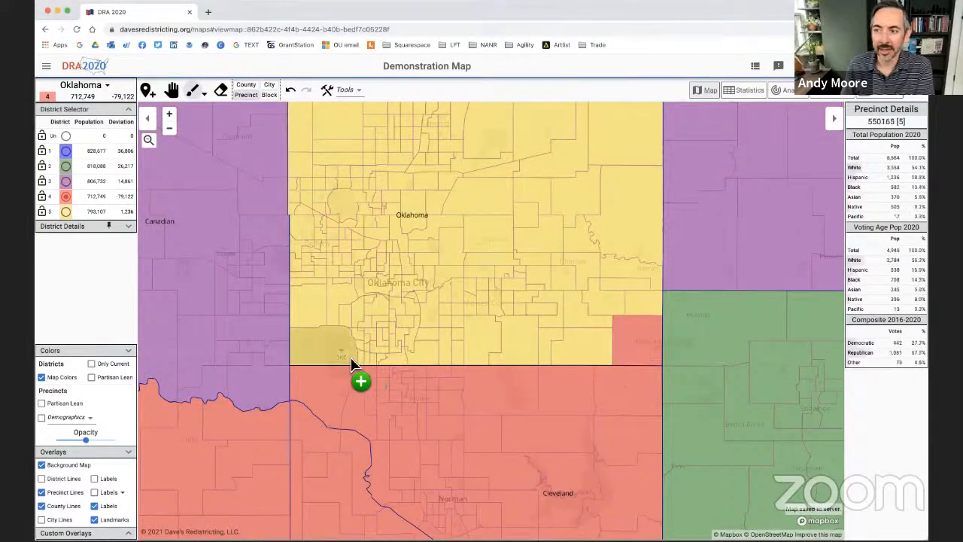
left_click(66, 212)
left_click(638, 361)
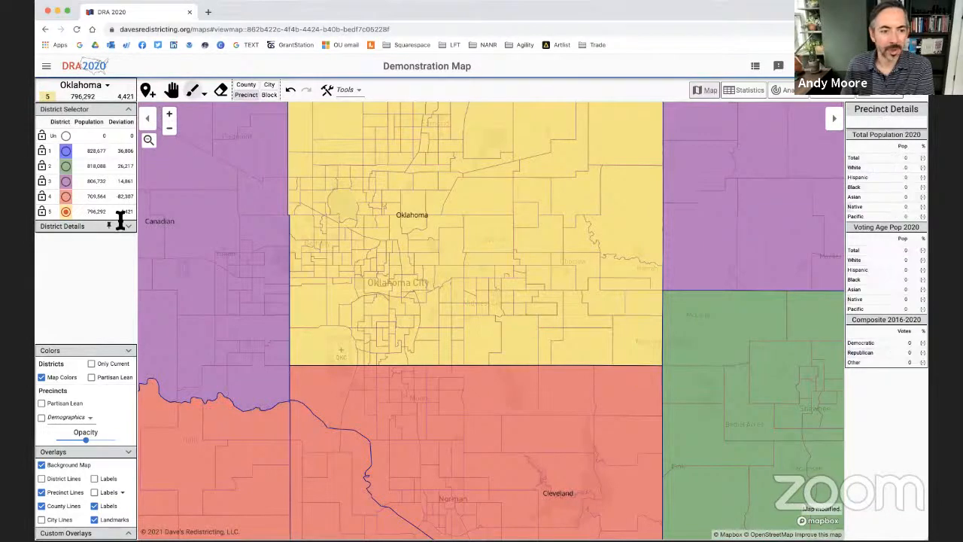
Step: Paint the block of Oklahoma County precincts south of Midwest City, along the Cleveland County line, into district 4
left_click(66, 196)
left_click(494, 338)
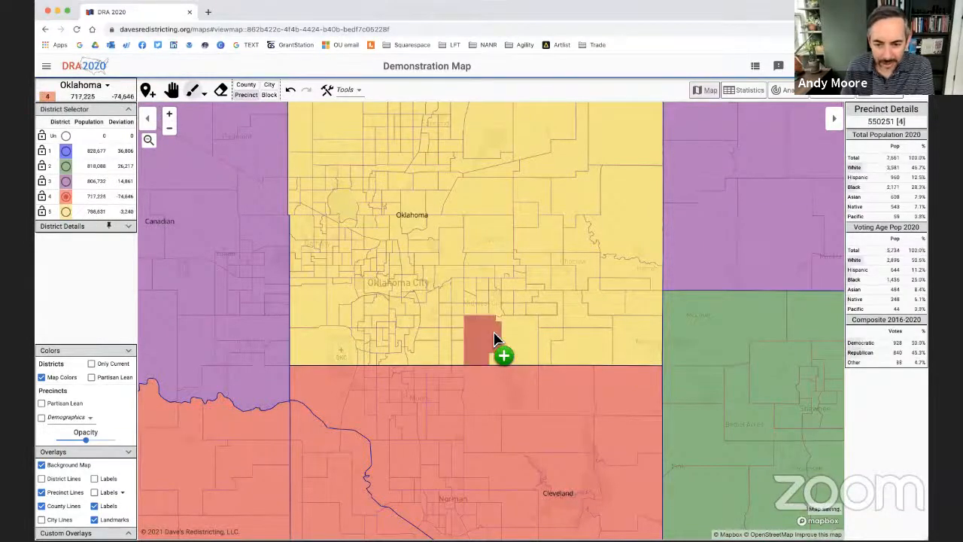
left_click(523, 352)
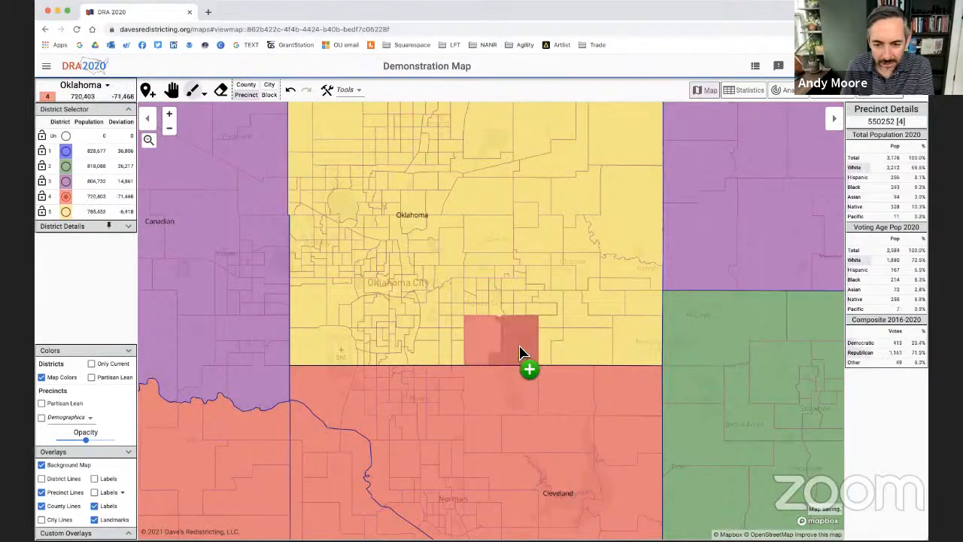
left_click(459, 333)
left_click(445, 335)
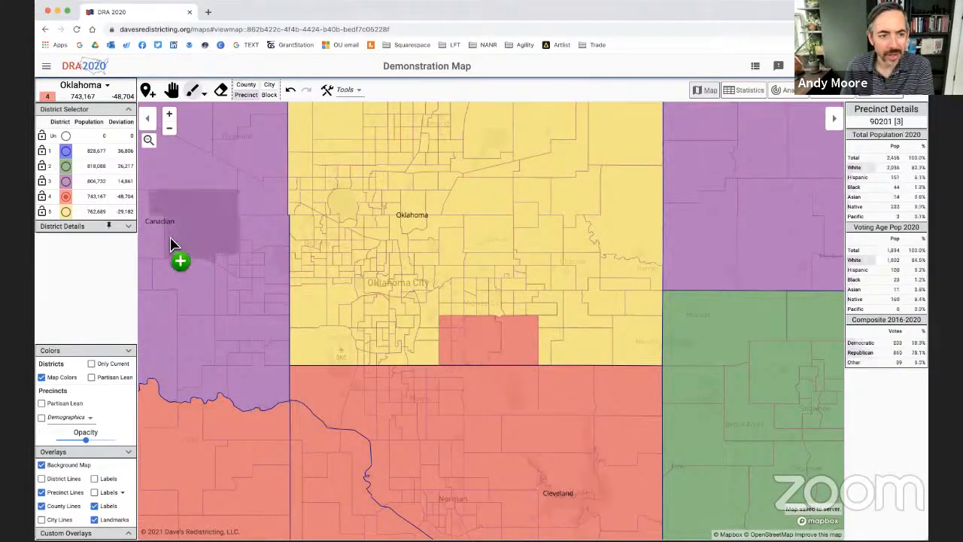
Step: Paint the district 4 precincts along Cleveland County's northern edge near Moore into district 5
left_click(66, 212)
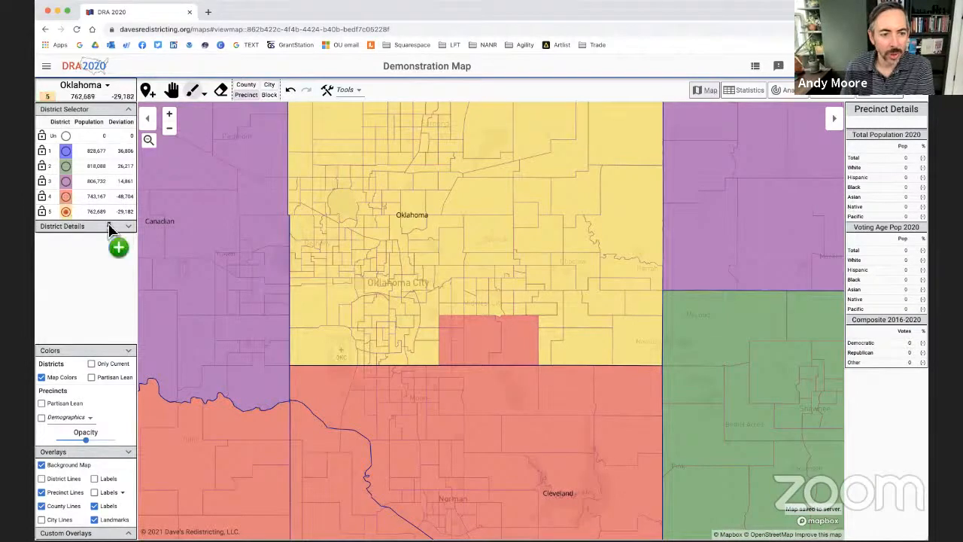
left_click(371, 376)
left_click(383, 376)
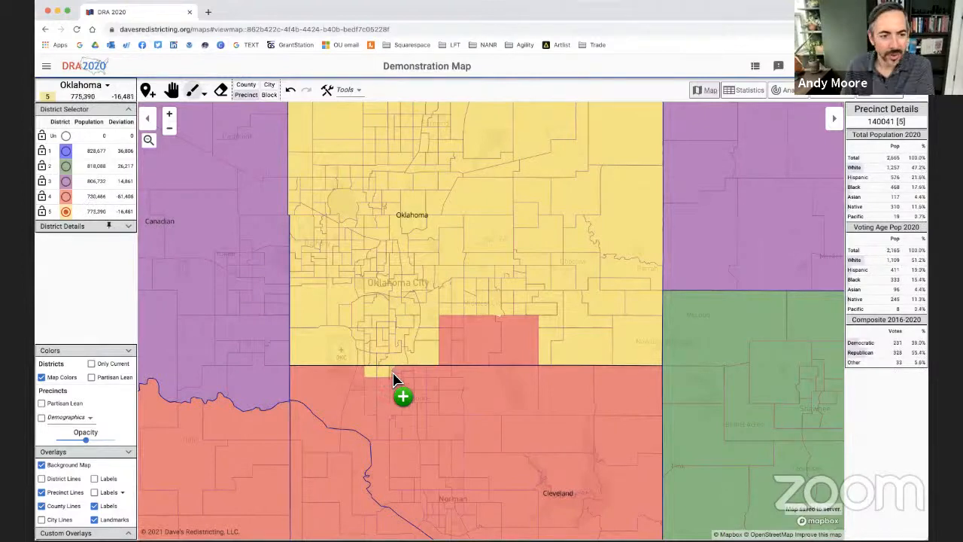
left_click(399, 376)
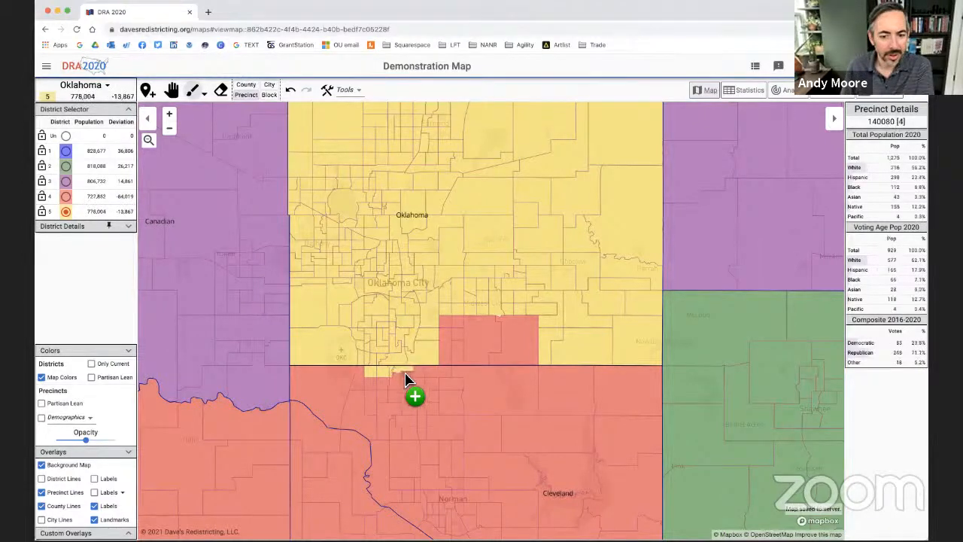
left_click(401, 379)
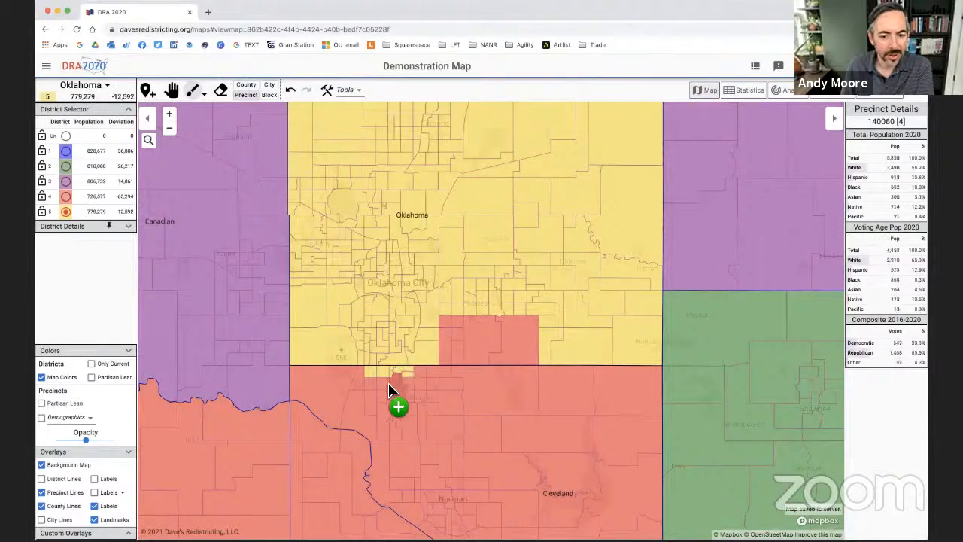
left_click(401, 383)
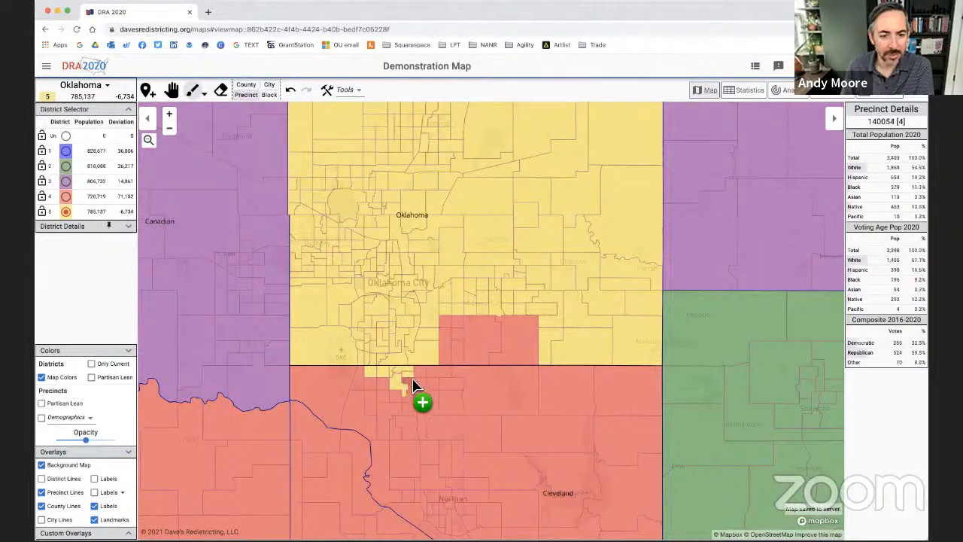
left_click(405, 385)
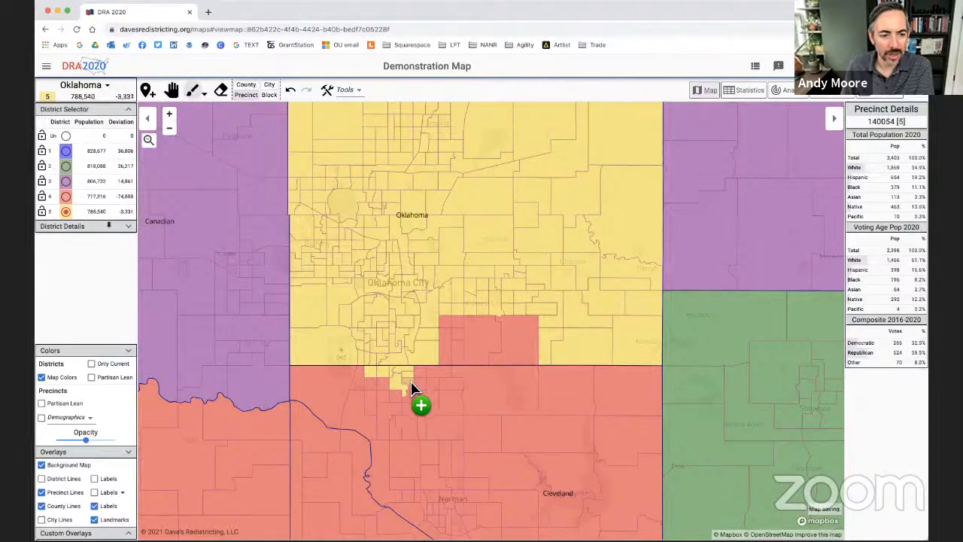
left_click(363, 376)
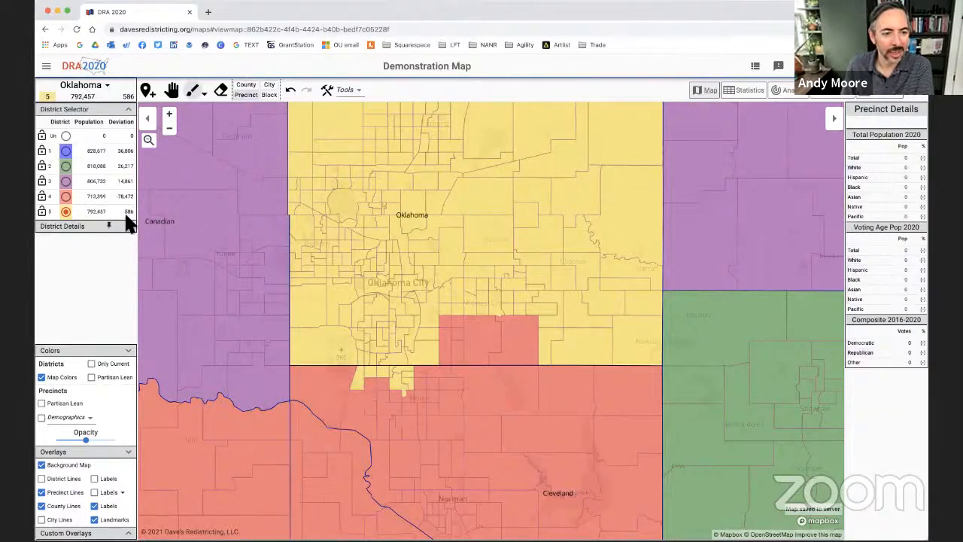
Step: Examine the statewide layout of districts 3 and 4 for bordering counties that could shift population between them
left_click(70, 197)
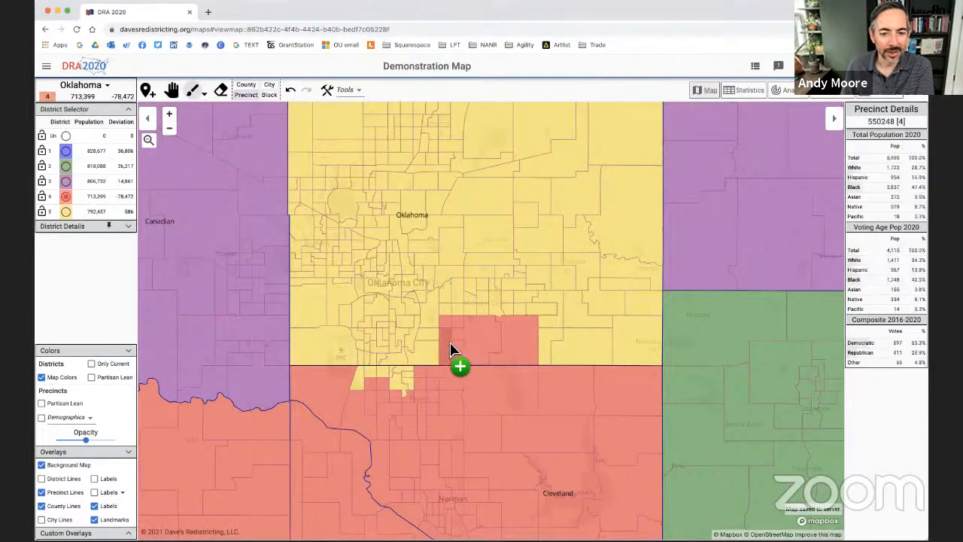
scroll(449, 347, "down", 5)
scroll(452, 352, "down", 3)
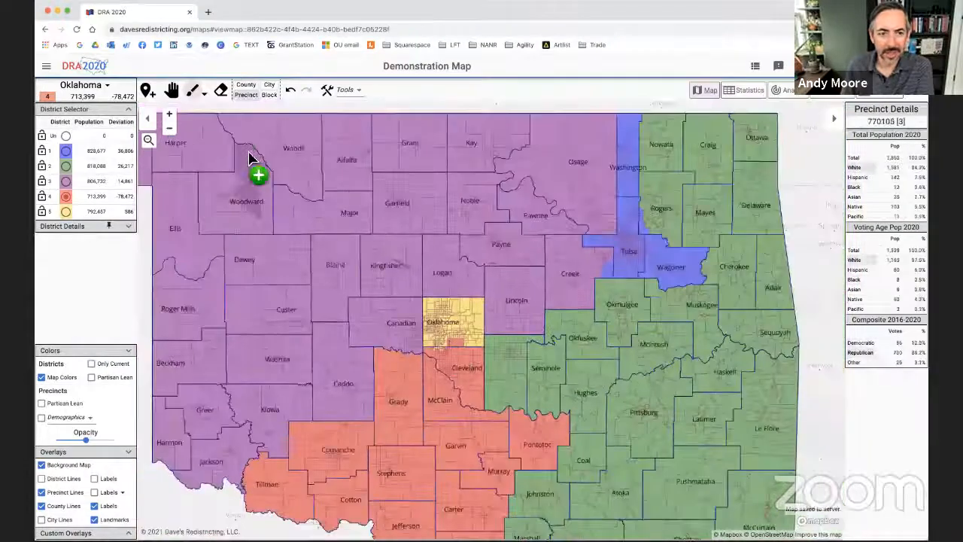
left_click(172, 91)
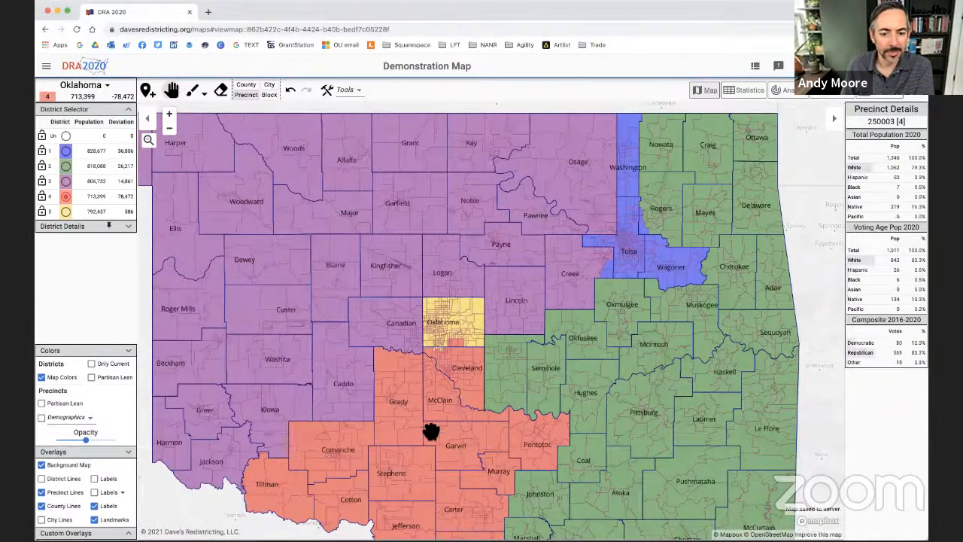
left_click_drag(430, 434, 442, 402)
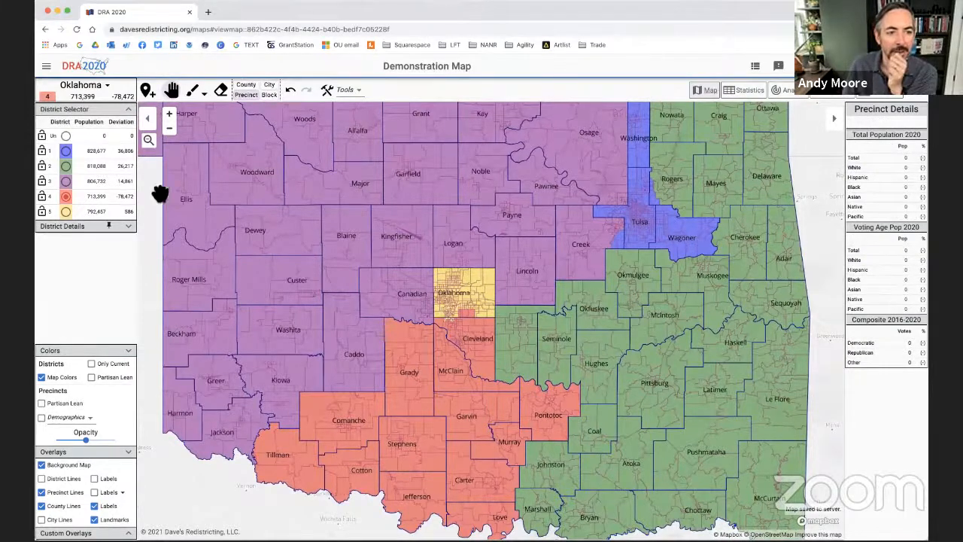
left_click(66, 182)
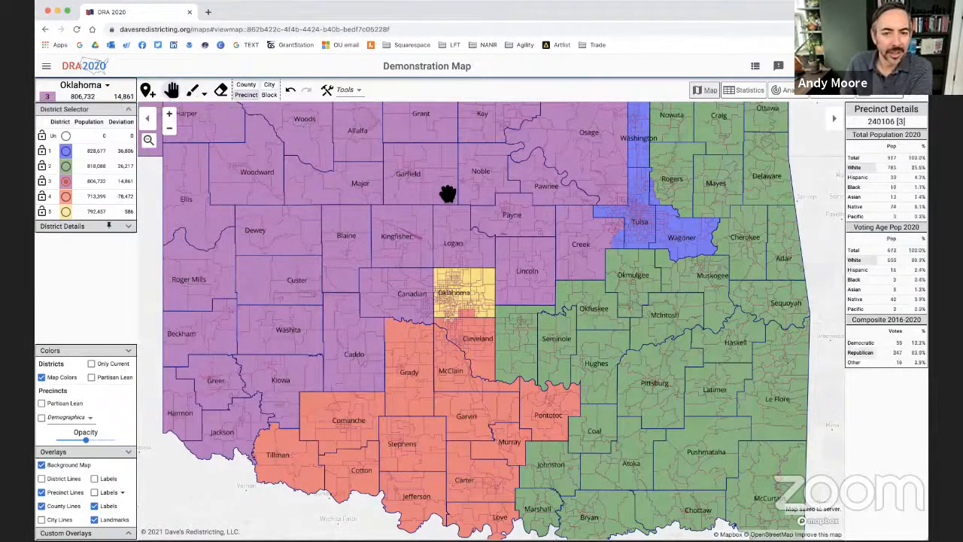
mouse_move(532, 269)
left_mouse_down()
mouse_move(600, 249)
mouse_move(543, 263)
left_mouse_up()
scroll(460, 312, "up", 2)
scroll(459, 313, "down", 3)
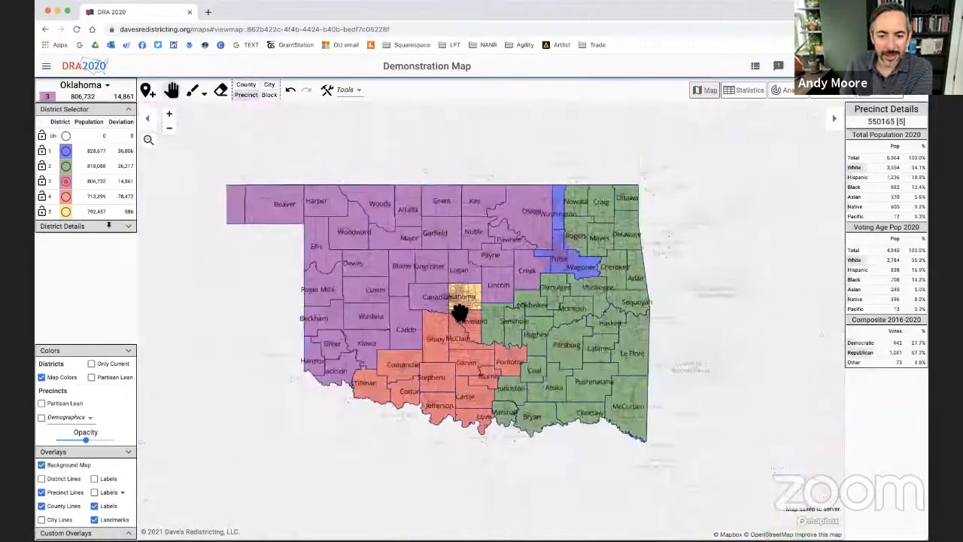
Step: Try painting Canadian County's southern precincts, along the Grady County line and up to the Oklahoma County line, into district 4
scroll(458, 314, "up", 6)
left_click_drag(455, 368, 465, 330)
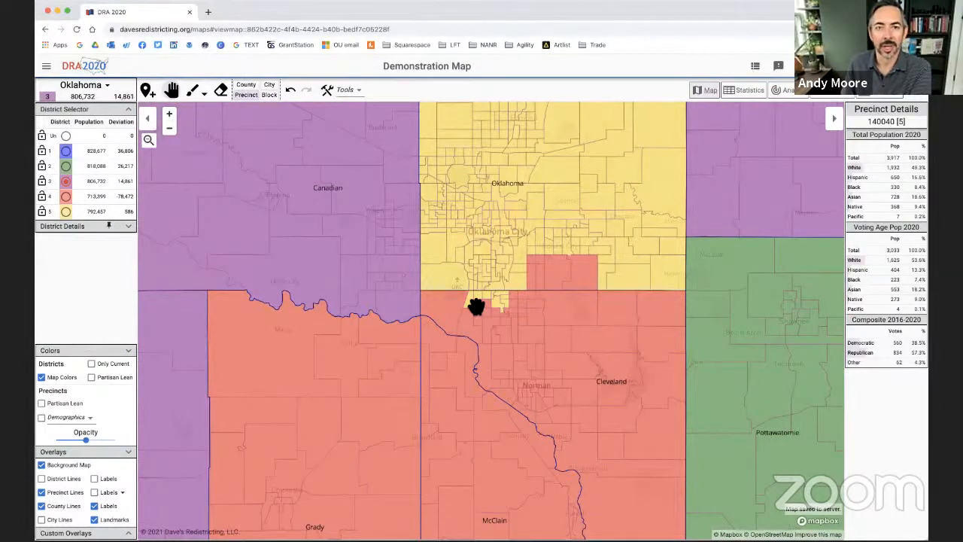
left_click(195, 96)
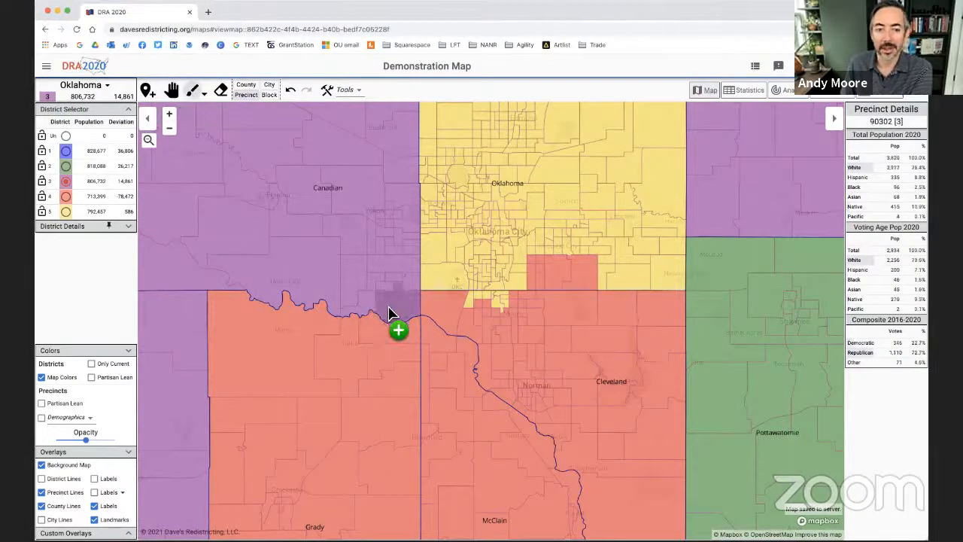
left_click(67, 197)
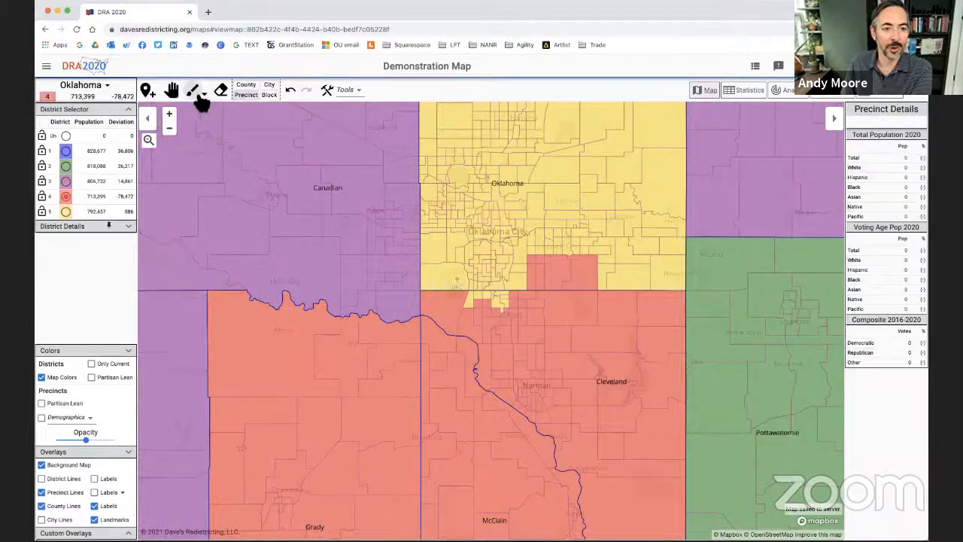
left_click(391, 314)
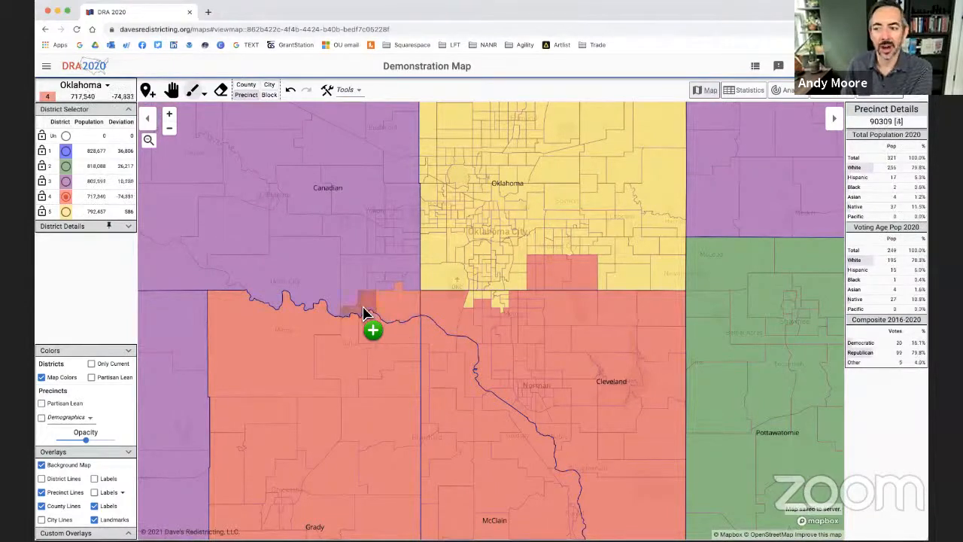
left_click(384, 289)
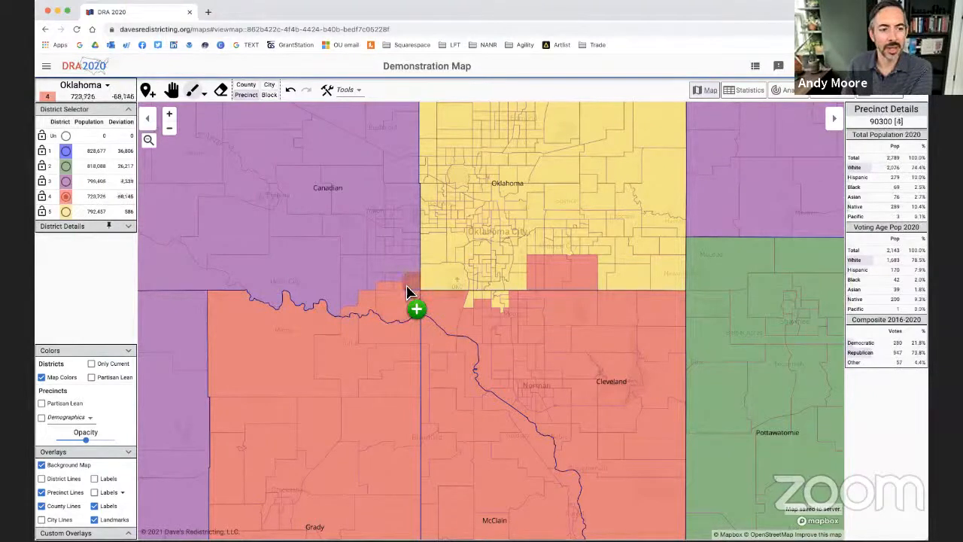
left_click(396, 283)
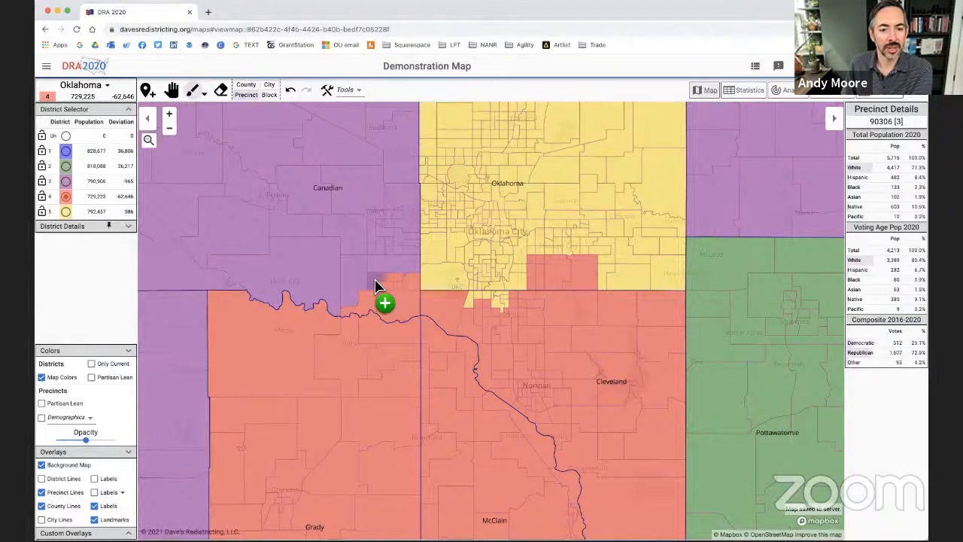
left_click(334, 308)
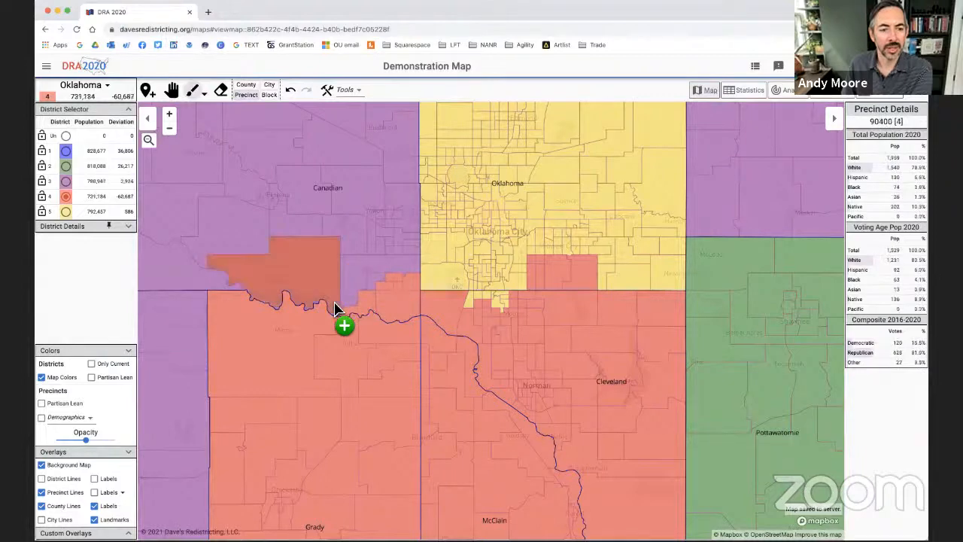
left_click(349, 307)
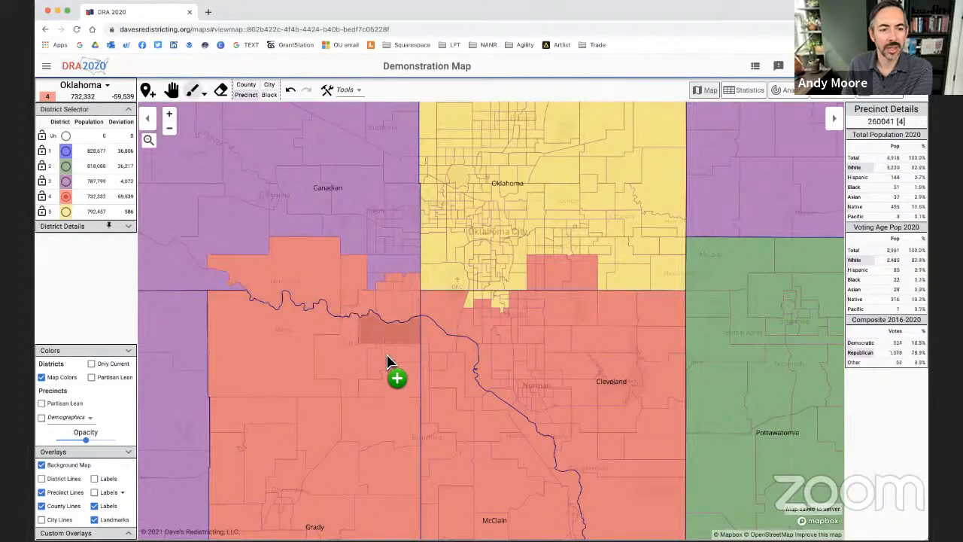
Step: Paint the district 4 precincts in southern Canadian County back into district 3
scroll(387, 361, "down", 1)
scroll(386, 361, "down", 5)
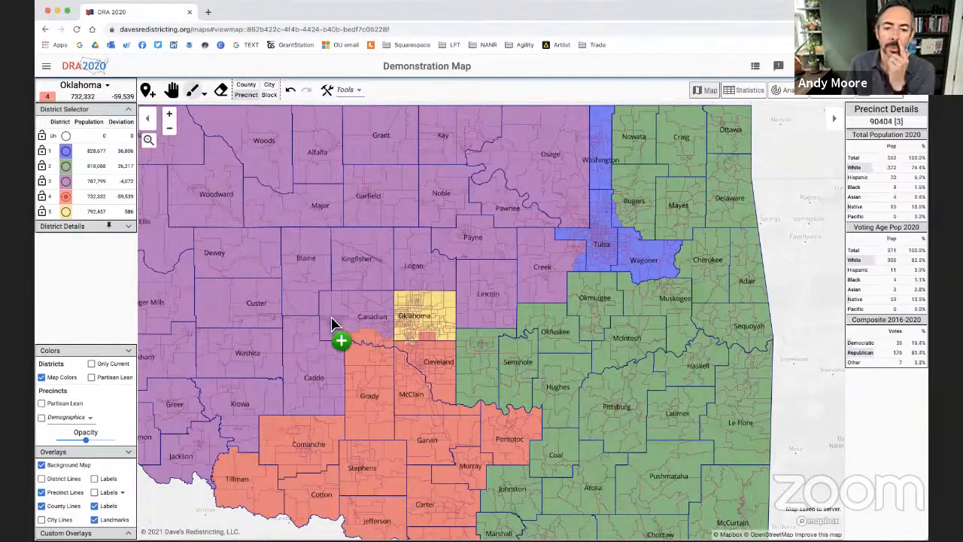
left_click(76, 181)
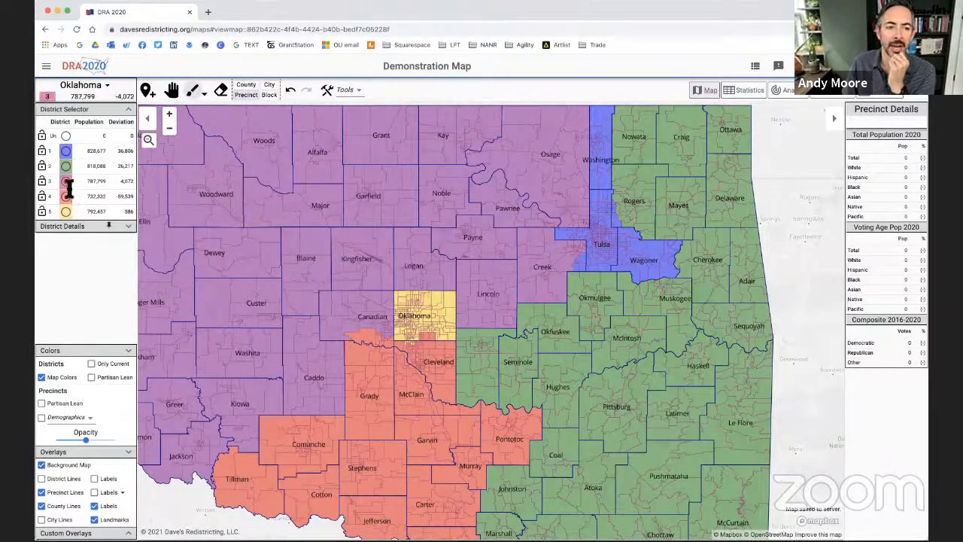
mouse_move(361, 331)
left_mouse_down()
mouse_move(391, 350)
mouse_move(388, 341)
left_mouse_up()
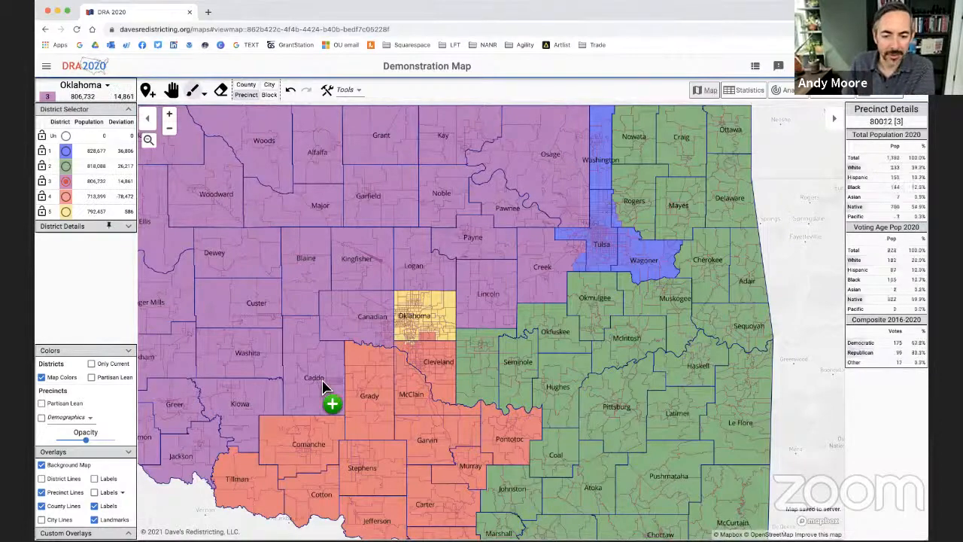
Step: Paint all the district 5 precincts along Cleveland County's northern edge near Moore back into district 4
left_click(172, 88)
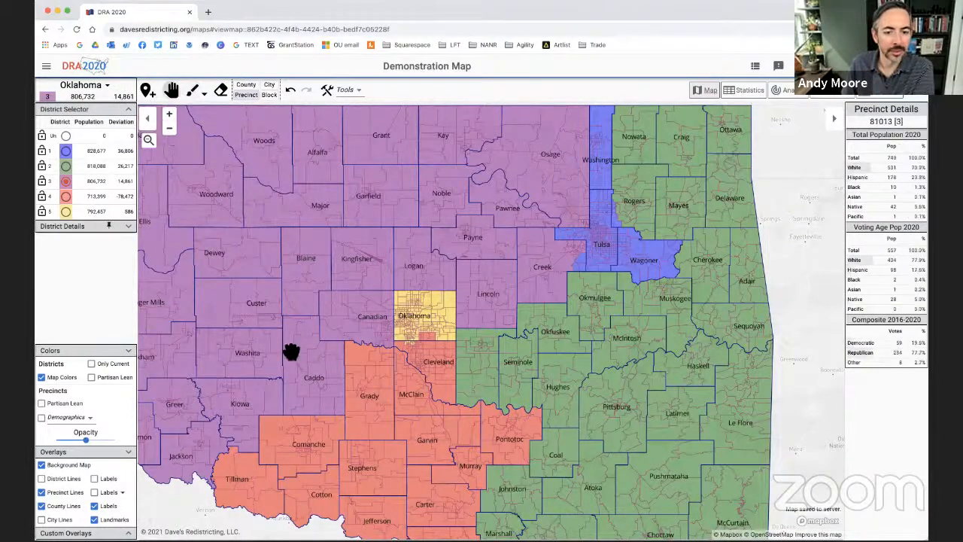
left_click_drag(287, 381, 385, 311)
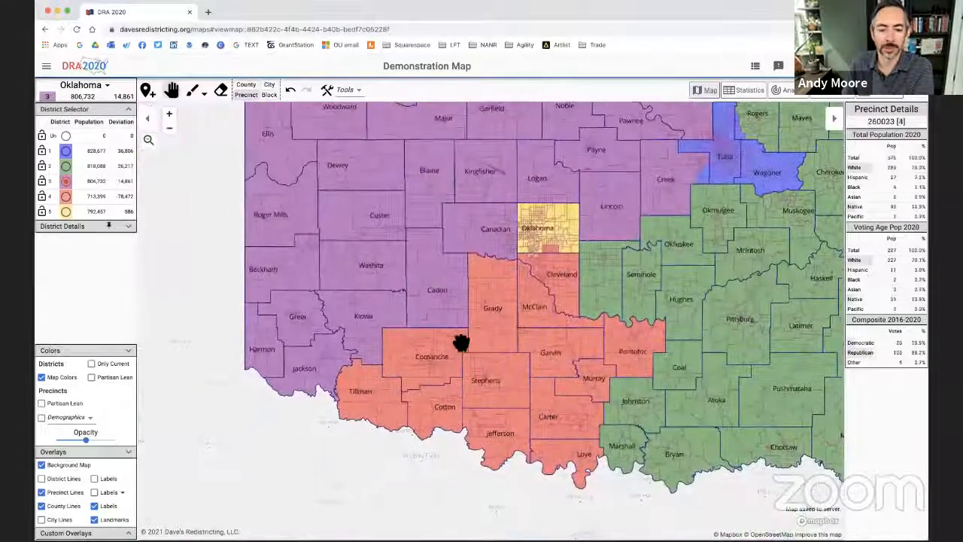
scroll(319, 368, "up", 3)
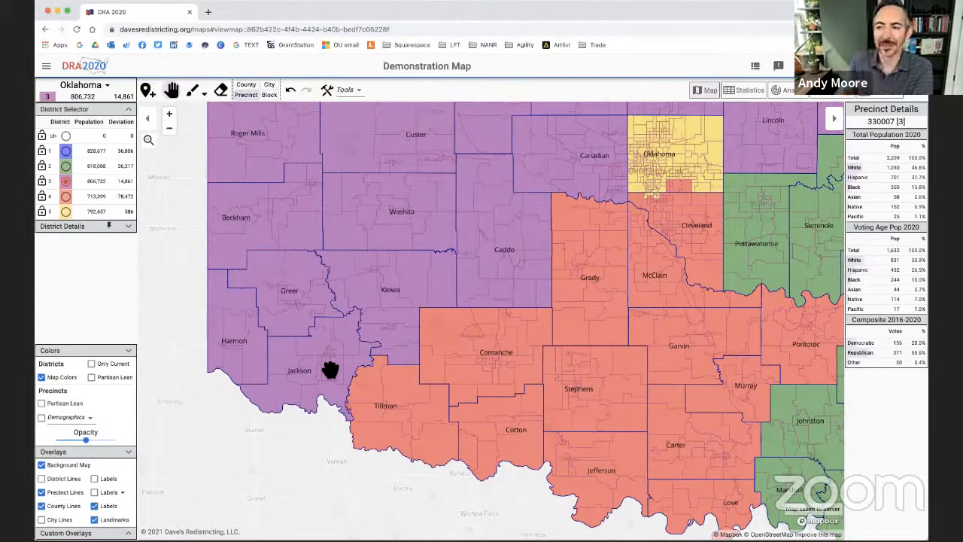
left_click(65, 198)
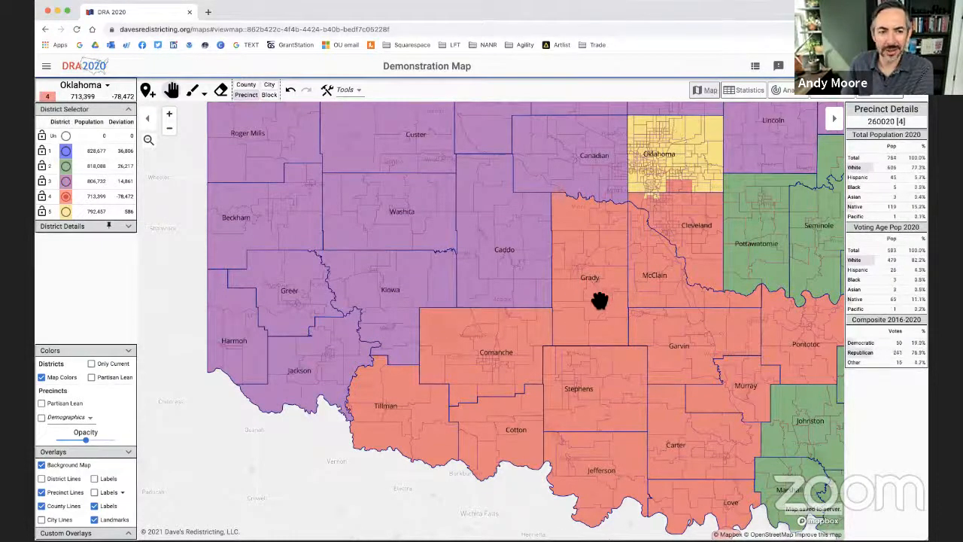
left_click_drag(598, 301, 529, 301)
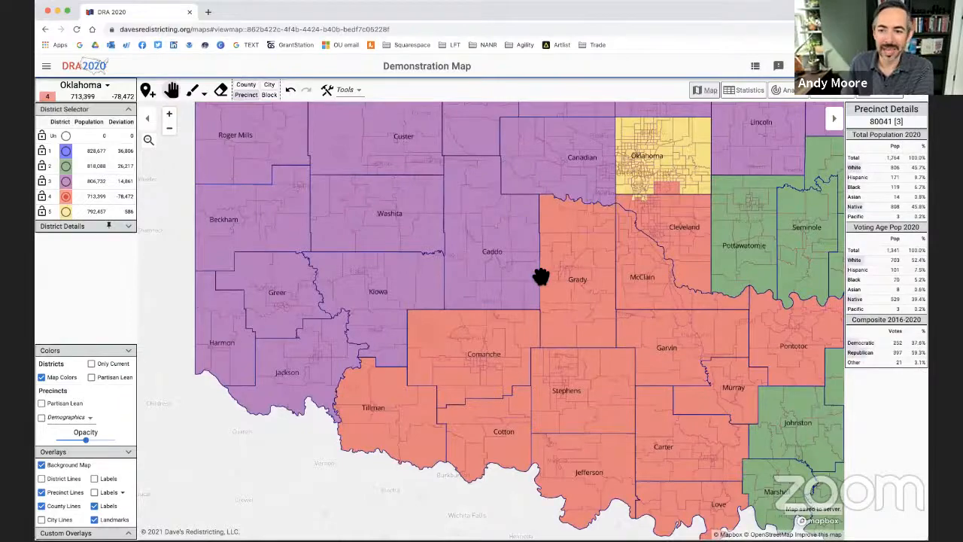
left_click_drag(555, 275, 414, 333)
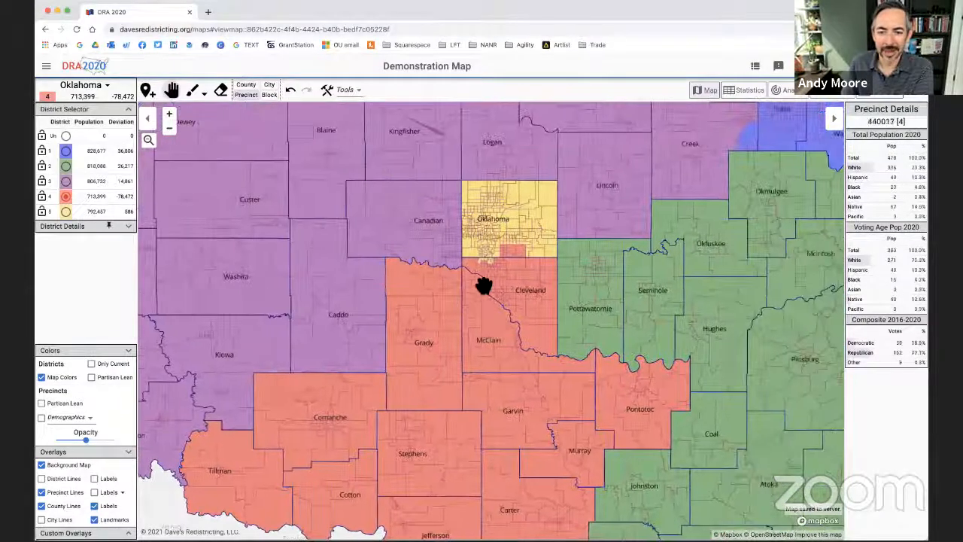
scroll(483, 286, "up", 3)
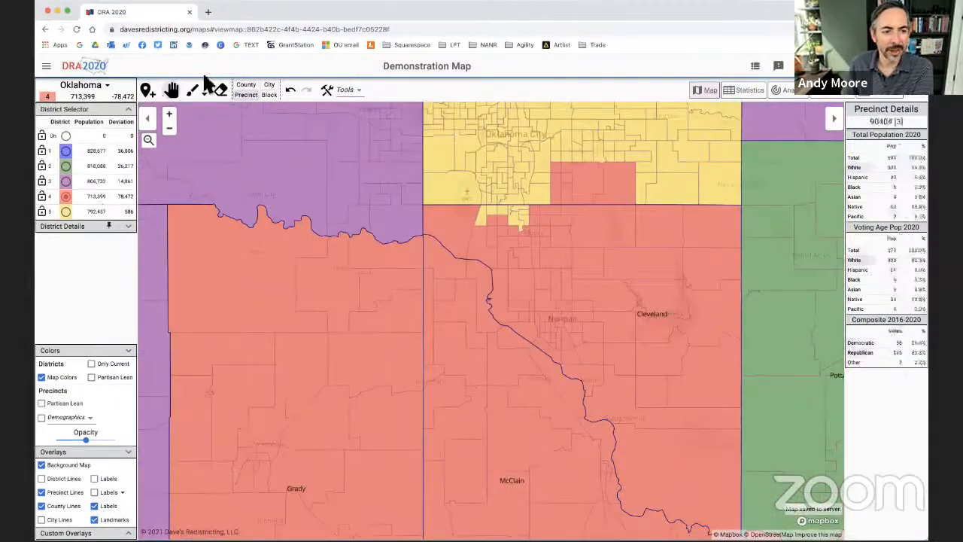
left_click(192, 90)
left_click(489, 218)
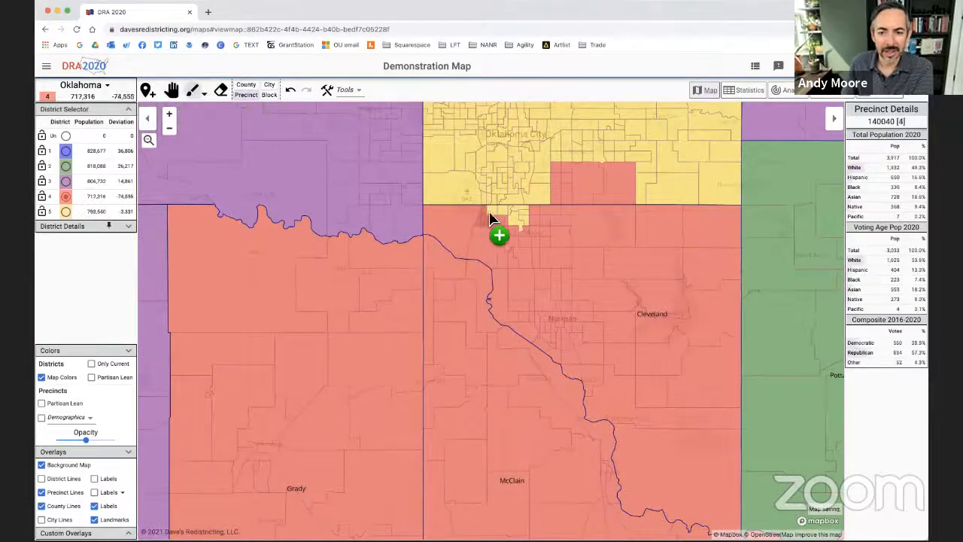
mouse_move(489, 218)
left_mouse_down()
mouse_move(521, 221)
mouse_move(521, 213)
mouse_move(545, 272)
left_mouse_up()
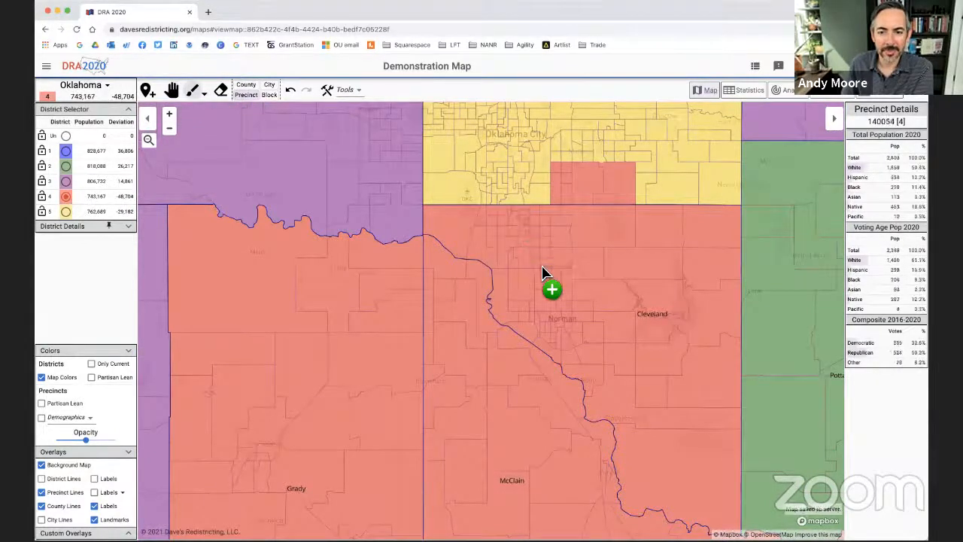
Step: Paint the westernmost precincts of the district 4 block in southern Oklahoma County into district 5
left_click(172, 90)
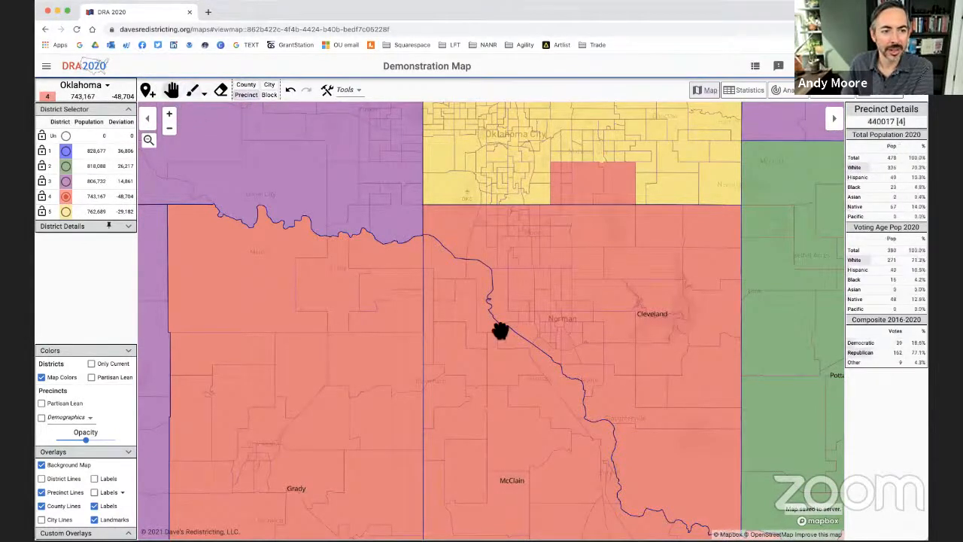
left_click_drag(534, 393, 494, 499)
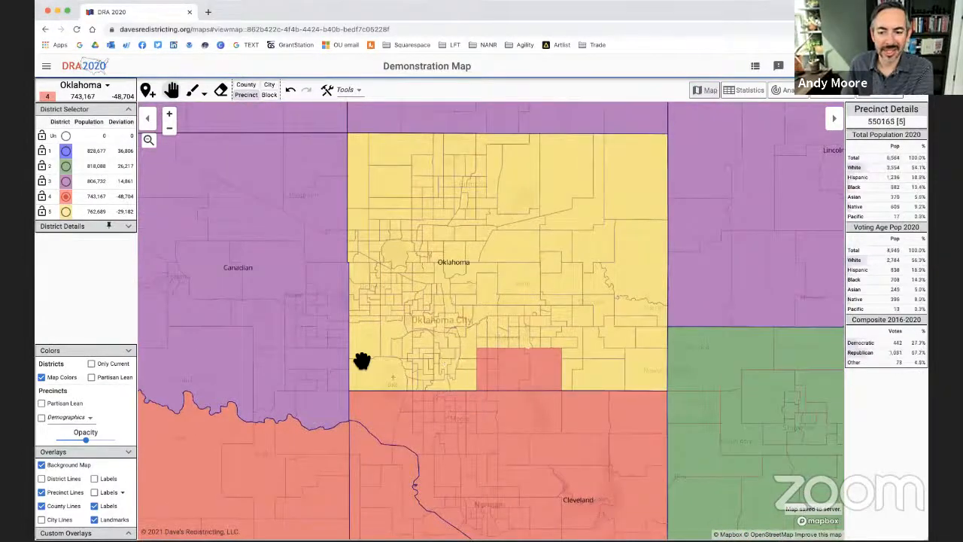
left_click(66, 211)
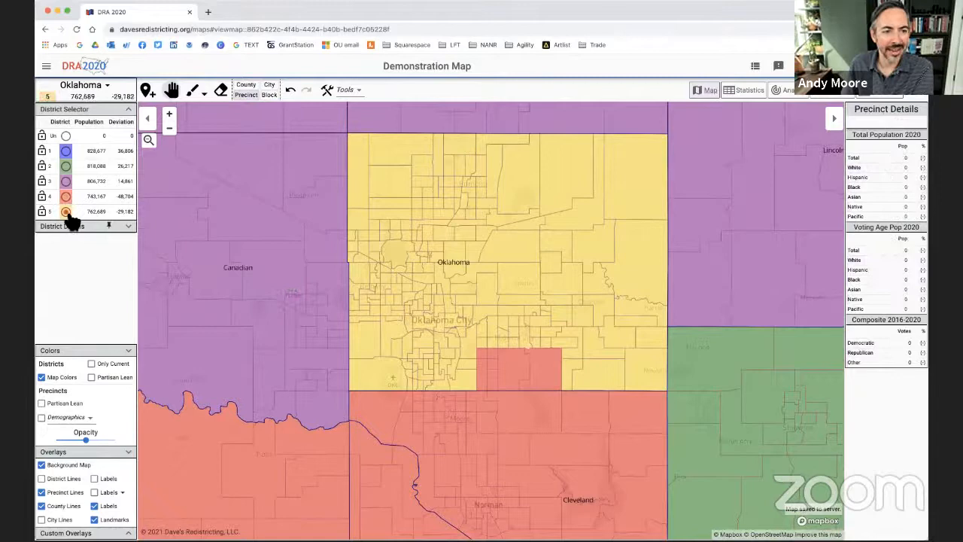
left_click(193, 90)
left_click(483, 363)
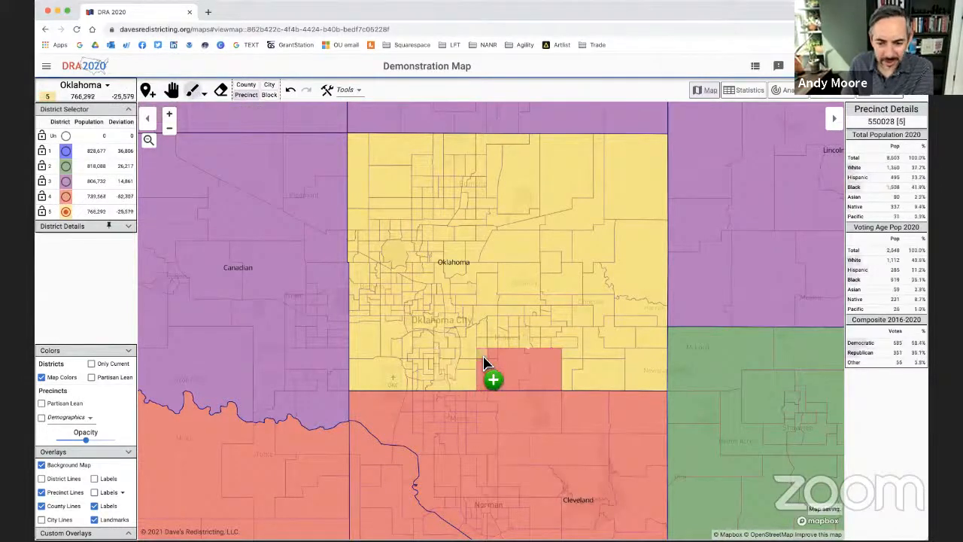
left_click(484, 449)
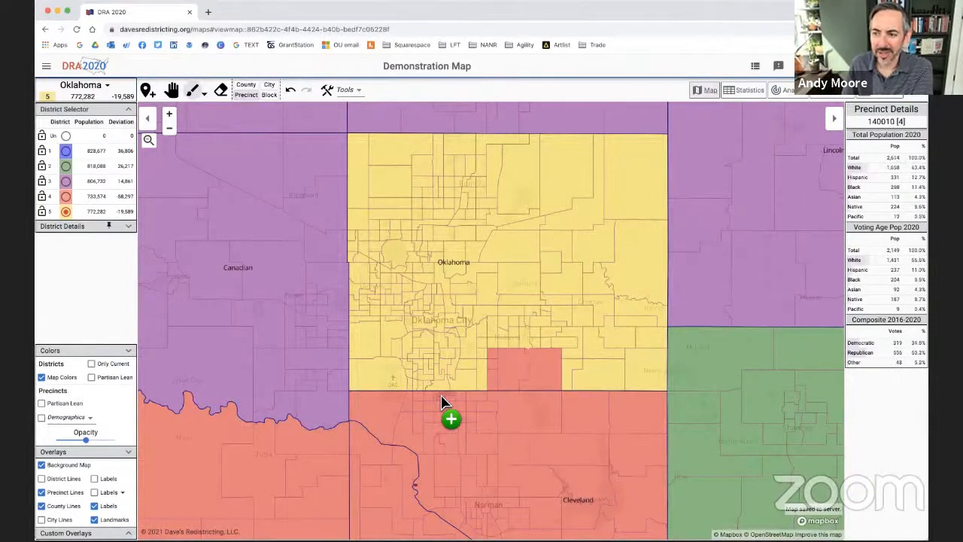
Step: Paint the narrow strip of small precincts in Cleveland County directly below the Oklahoma County line into district 5
left_click_drag(442, 403, 419, 404)
left_click(419, 404)
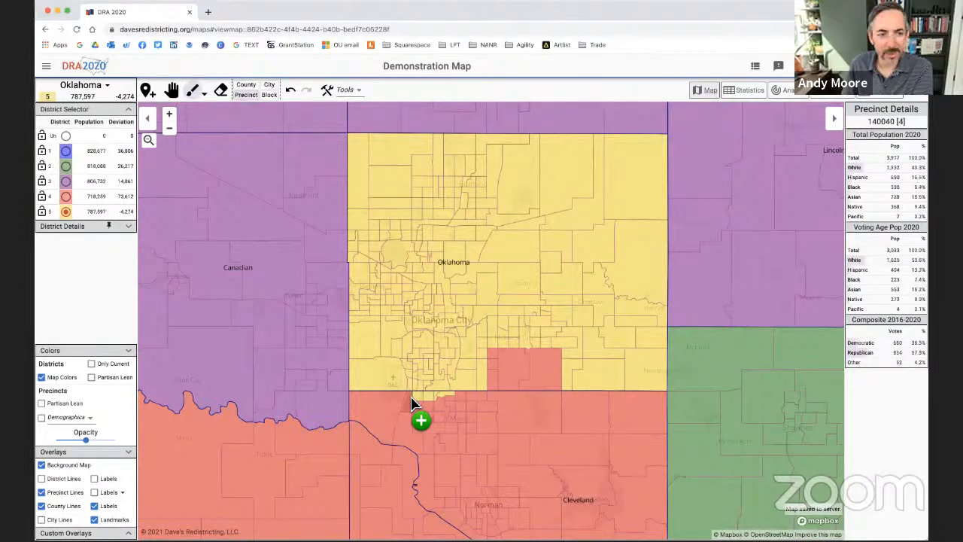
left_click(462, 399)
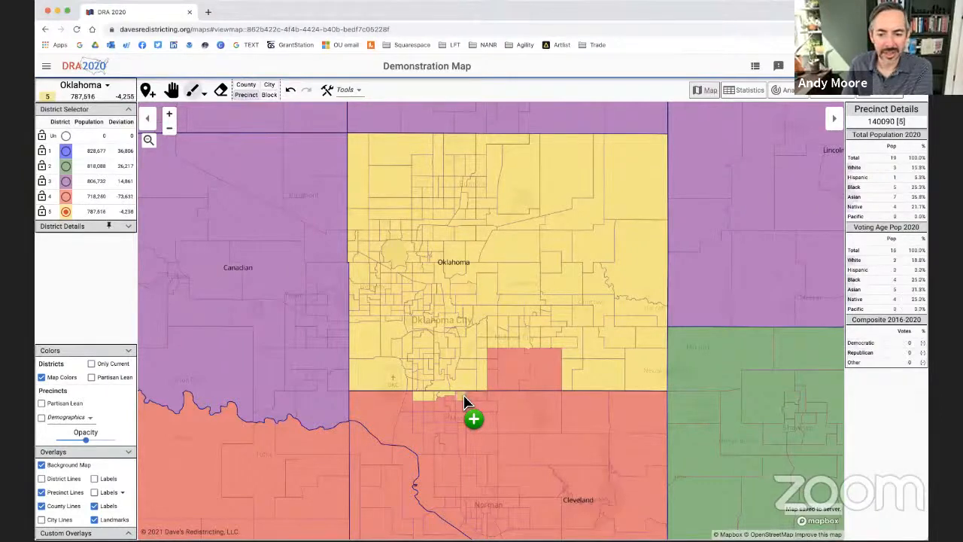
left_click(450, 404)
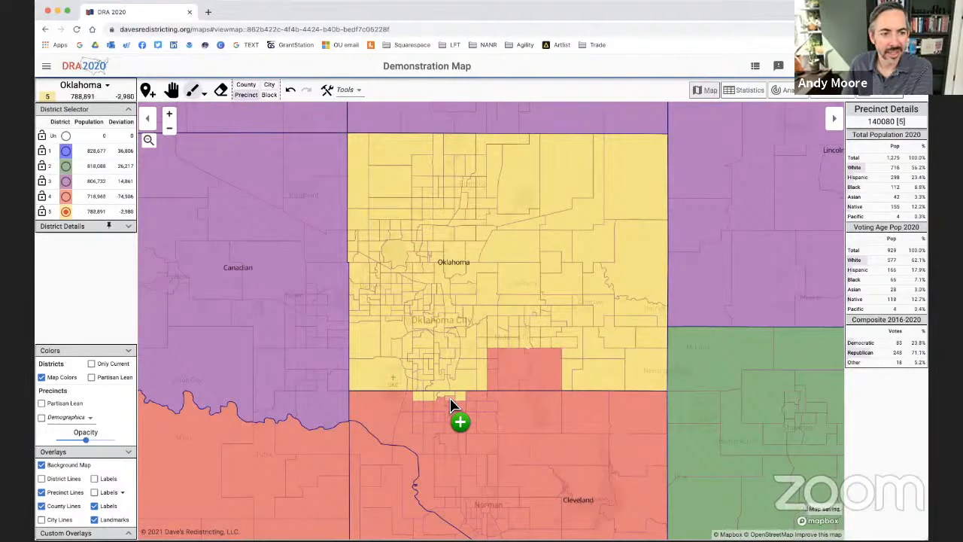
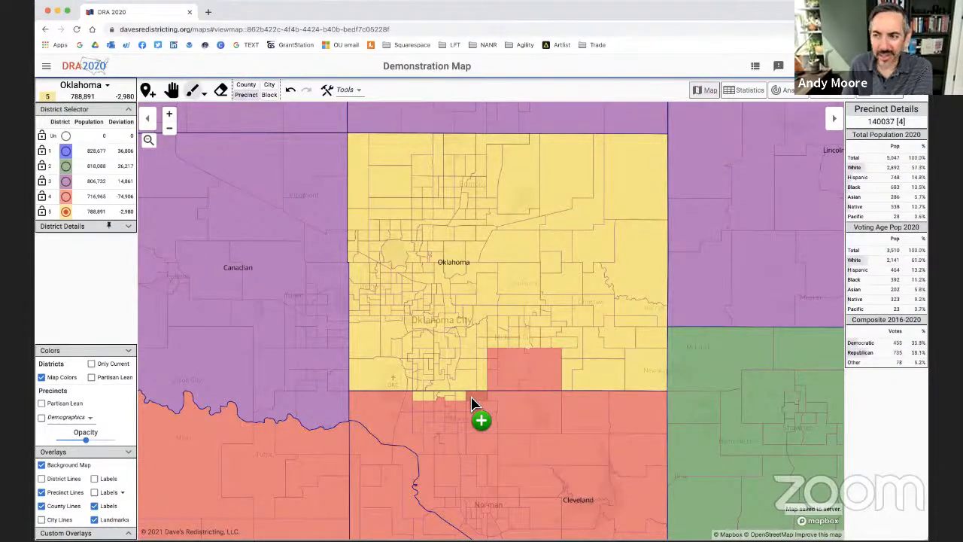
Step: Try the precinct at the eastern end of the yellow strip in northern Cleveland County in district 5, and return it to district 4
left_click(472, 404)
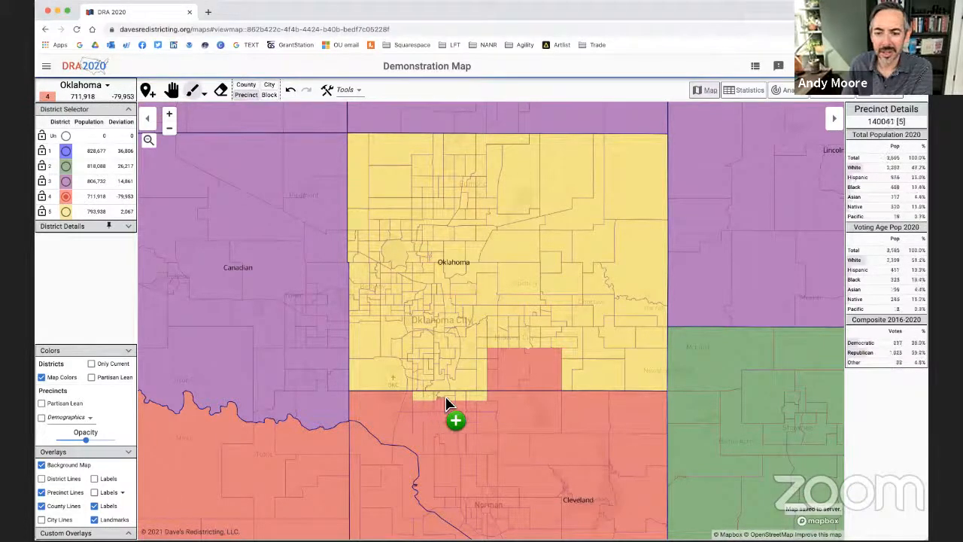
left_click(477, 403)
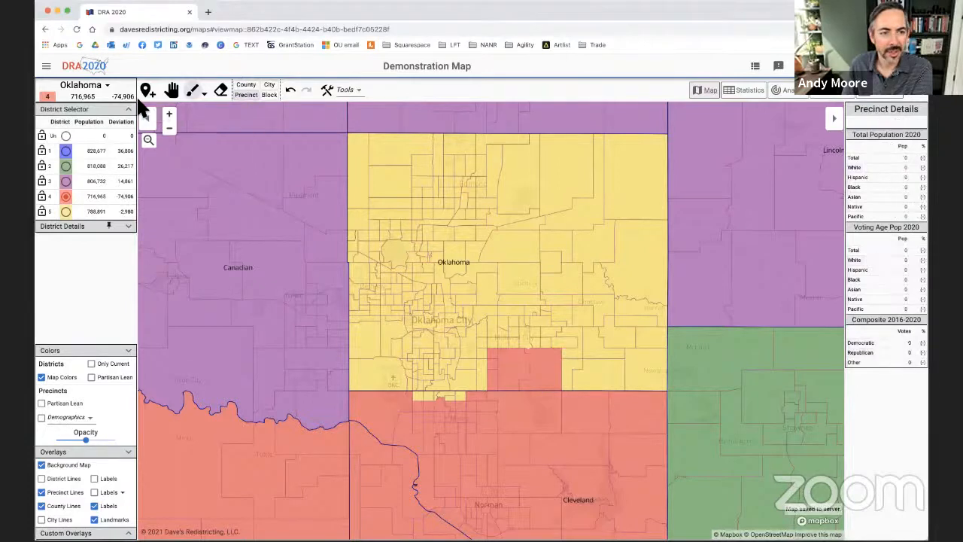
Step: Paint the district 1 precincts in eastern Creek County, along the Tulsa County line, into district 3
left_click(173, 90)
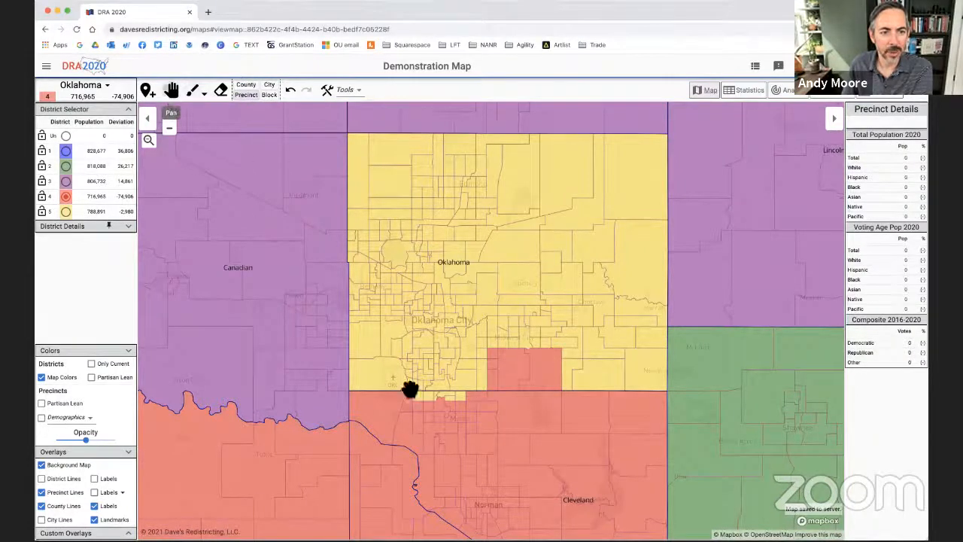
left_click_drag(446, 366, 560, 320)
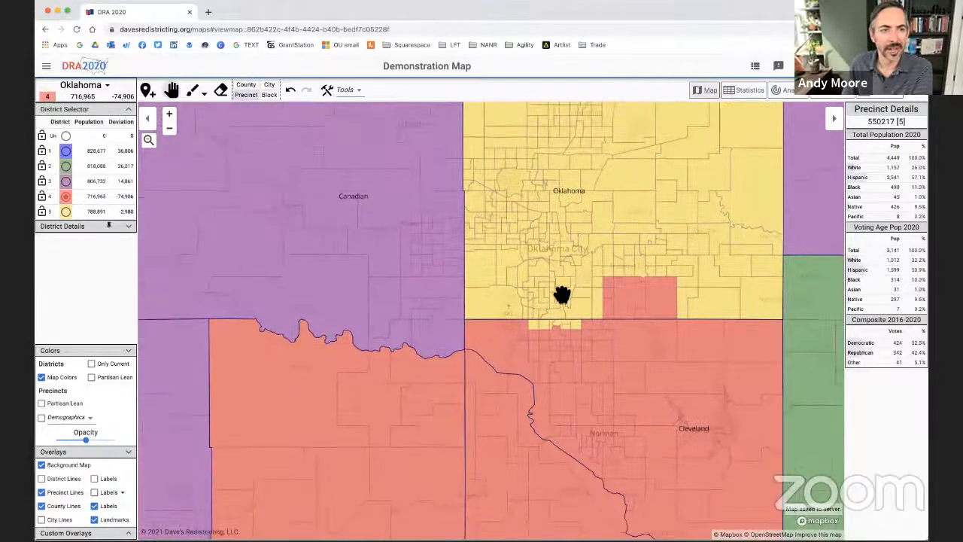
scroll(474, 355, "down", 5)
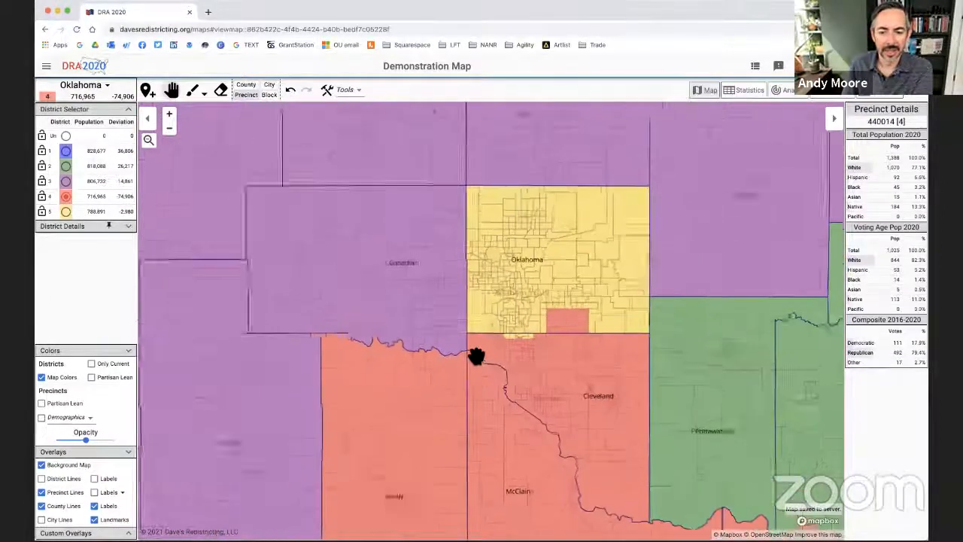
left_click_drag(565, 334, 544, 340)
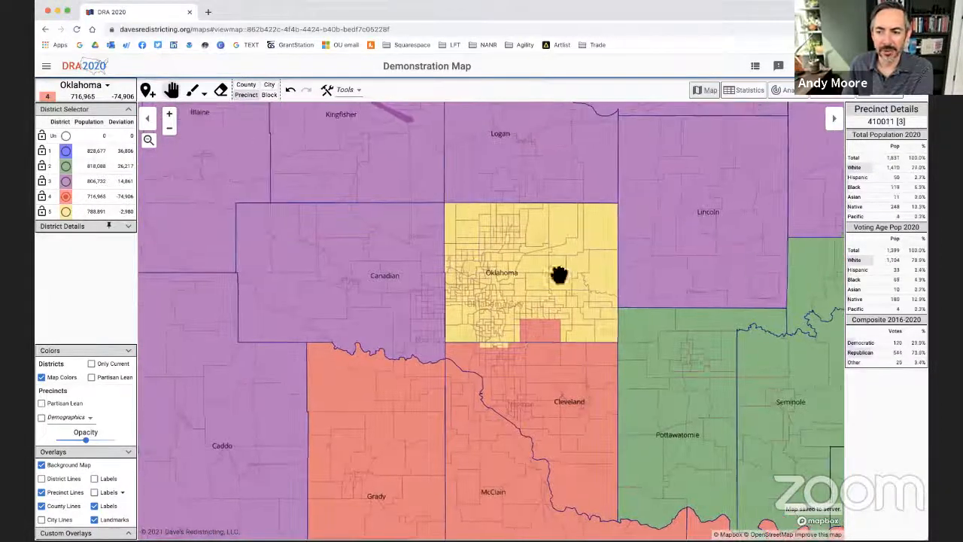
left_click_drag(563, 276, 427, 350)
left_click_drag(662, 296, 339, 504)
left_click_drag(530, 386, 519, 351)
scroll(524, 424, "down", 3)
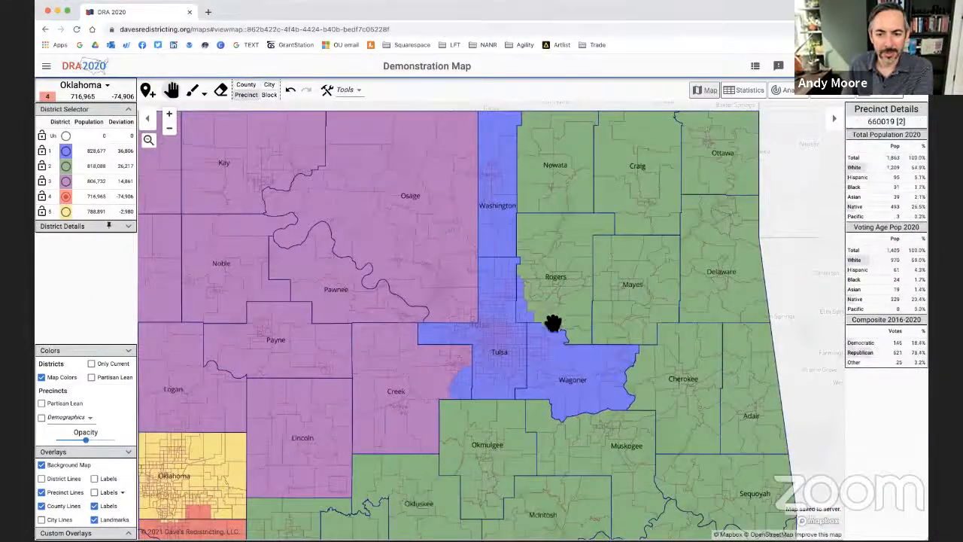
left_click_drag(555, 323, 528, 335)
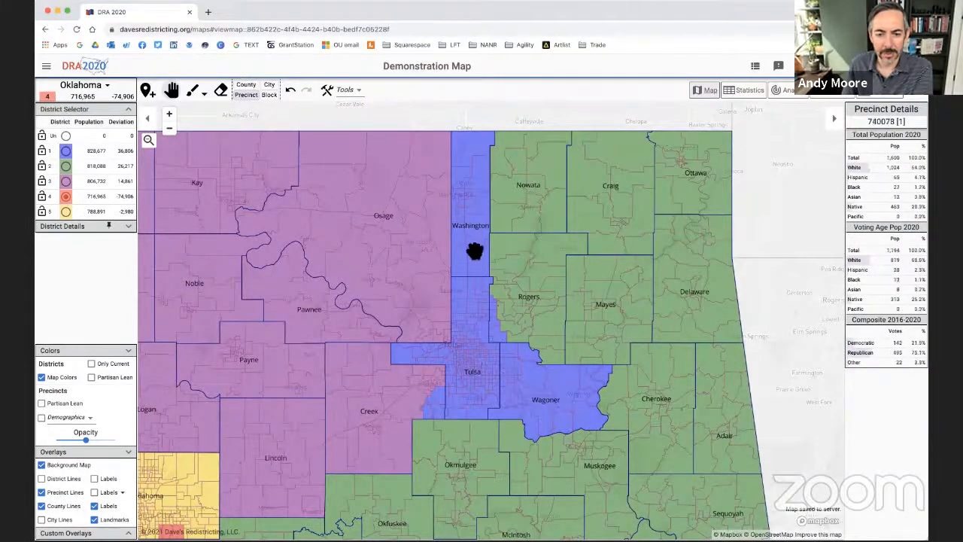
left_click_drag(492, 403, 485, 380)
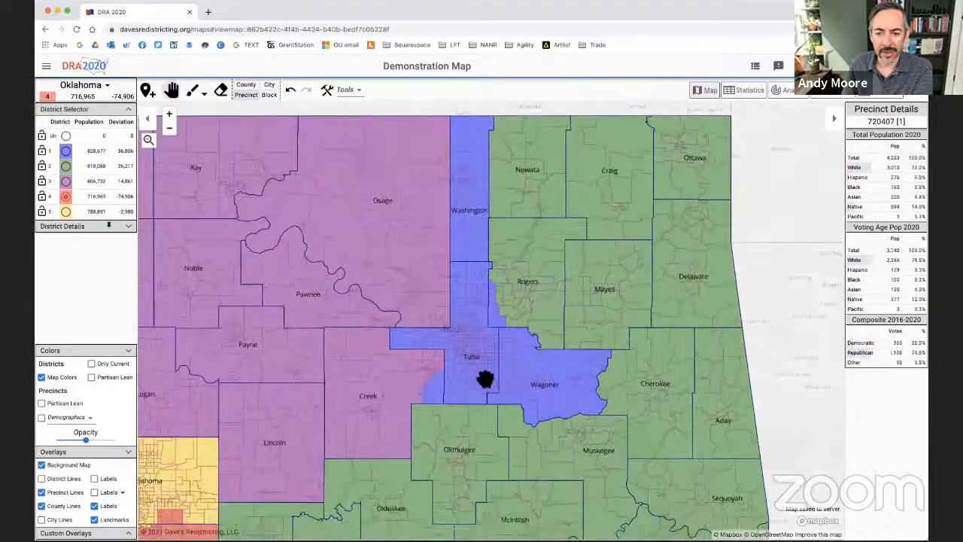
scroll(497, 383, "up", 3)
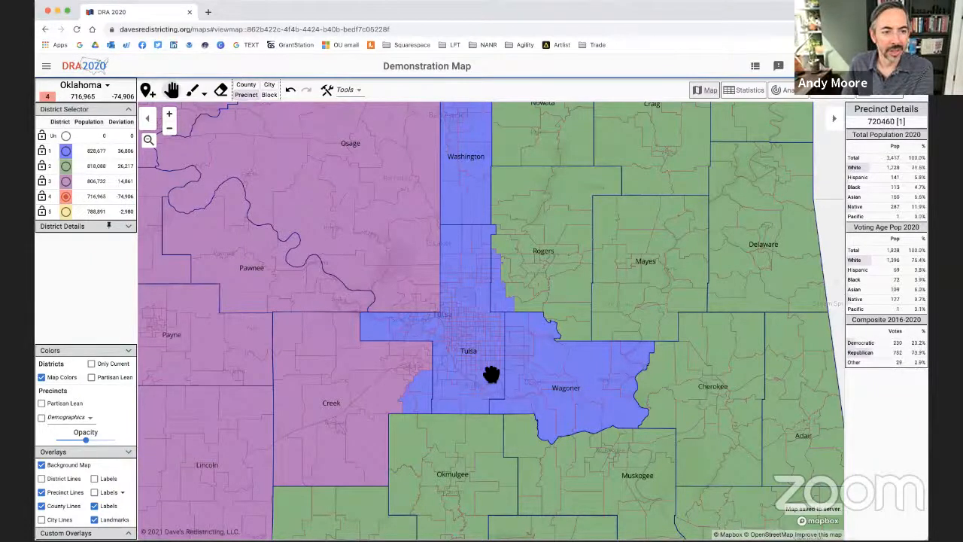
left_click(65, 181)
left_click(193, 90)
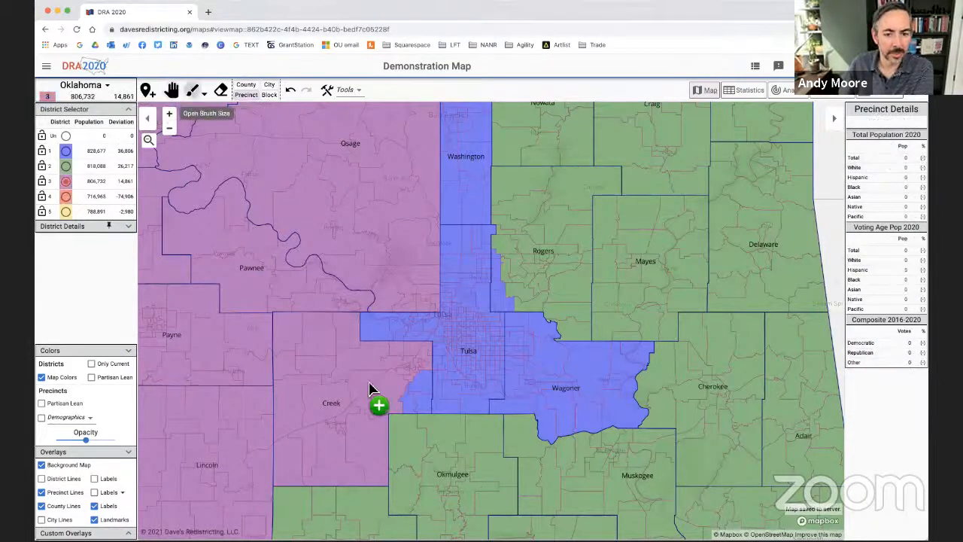
mouse_move(398, 406)
left_mouse_down()
mouse_move(421, 400)
mouse_move(424, 388)
left_mouse_up()
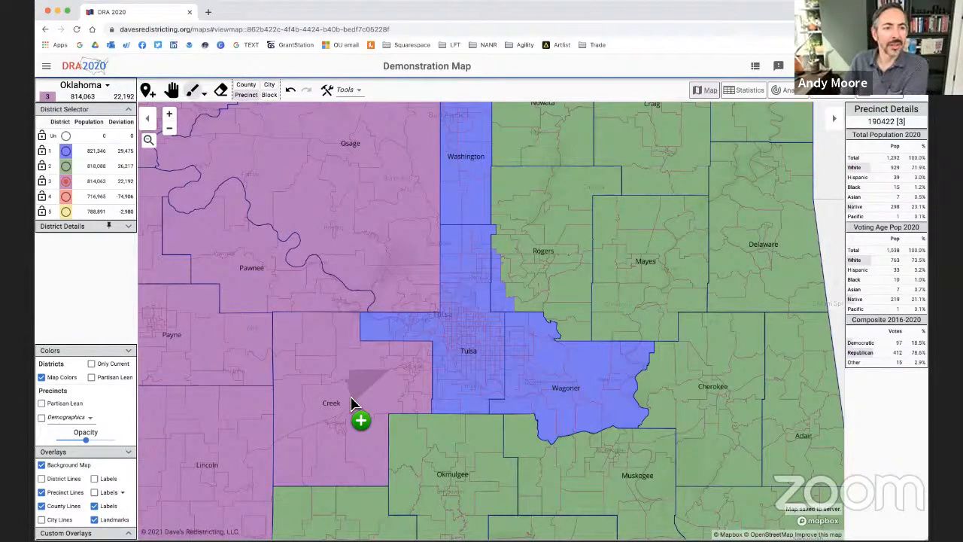
Step: Reduce the brush to its smallest size and switch painting from precincts to whole counties
scroll(354, 396, "down", 3)
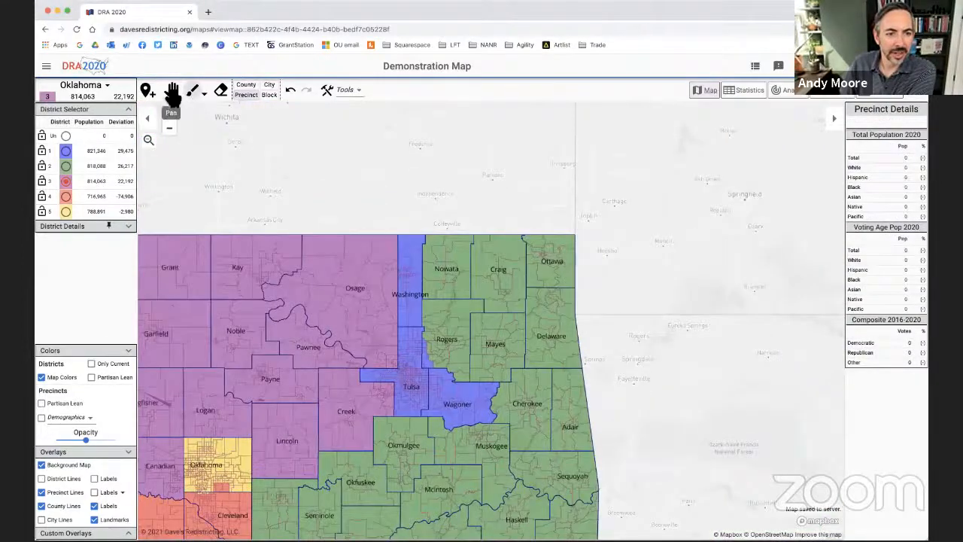
left_click(171, 91)
left_click_drag(358, 358, 439, 251)
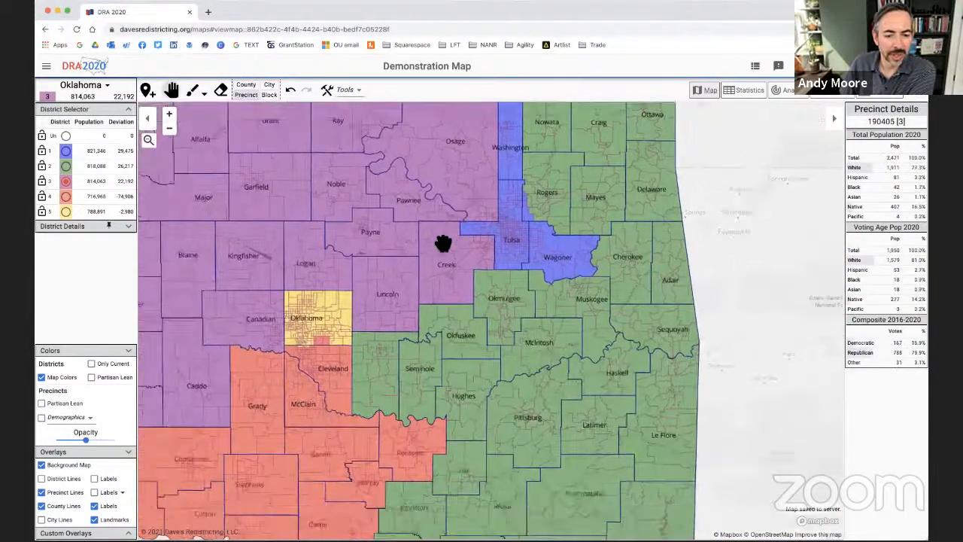
left_click_drag(436, 351, 438, 271)
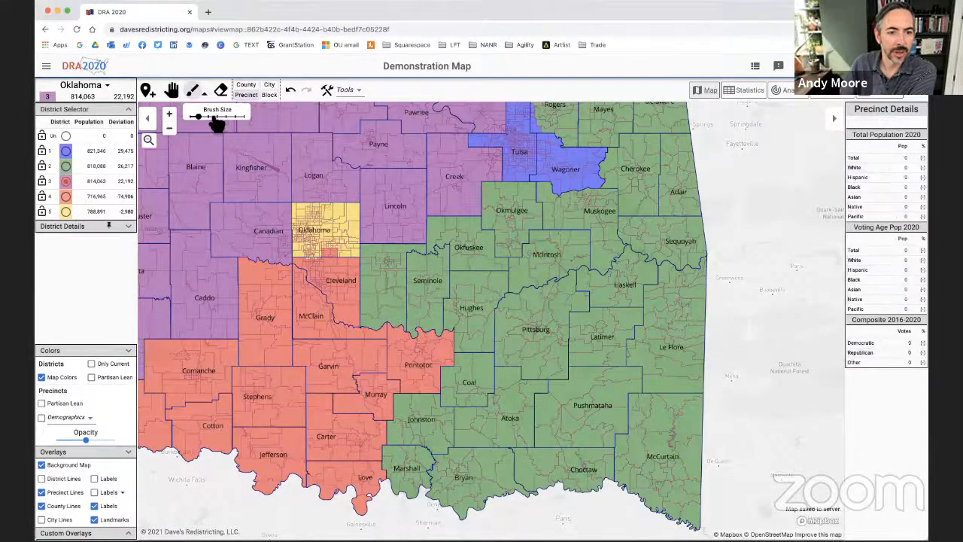
left_click(211, 117)
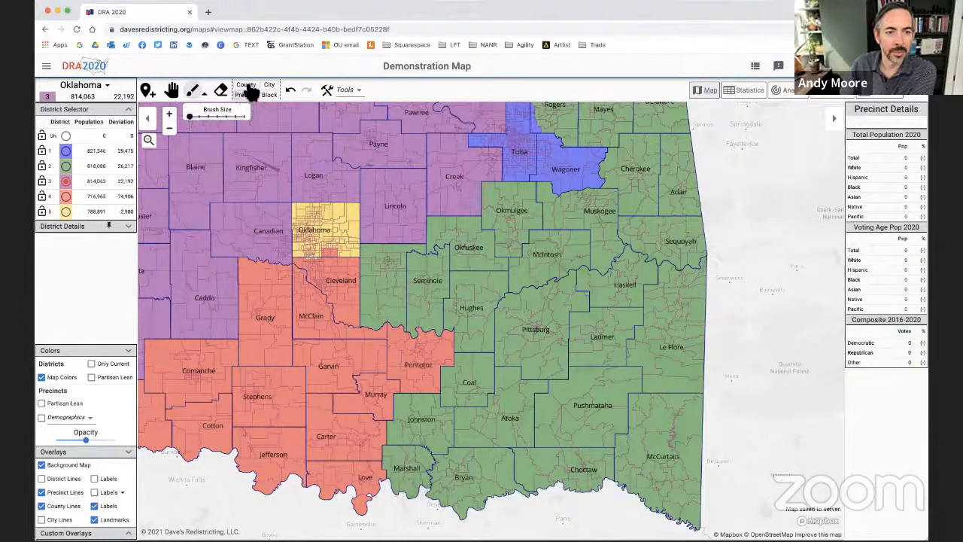
left_click(247, 85)
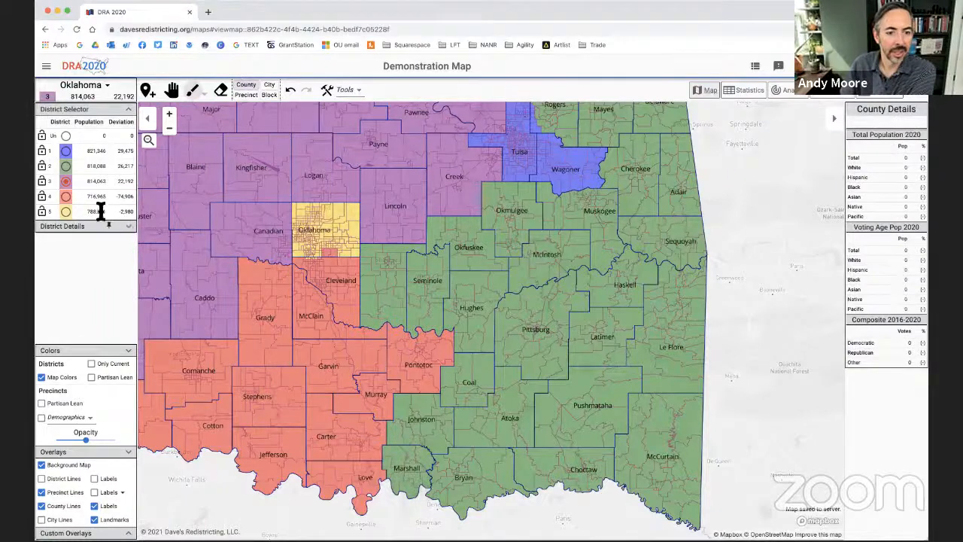
Step: Try Marshall and Johnston counties in district 4, and return both of them to district 2
left_click(408, 461)
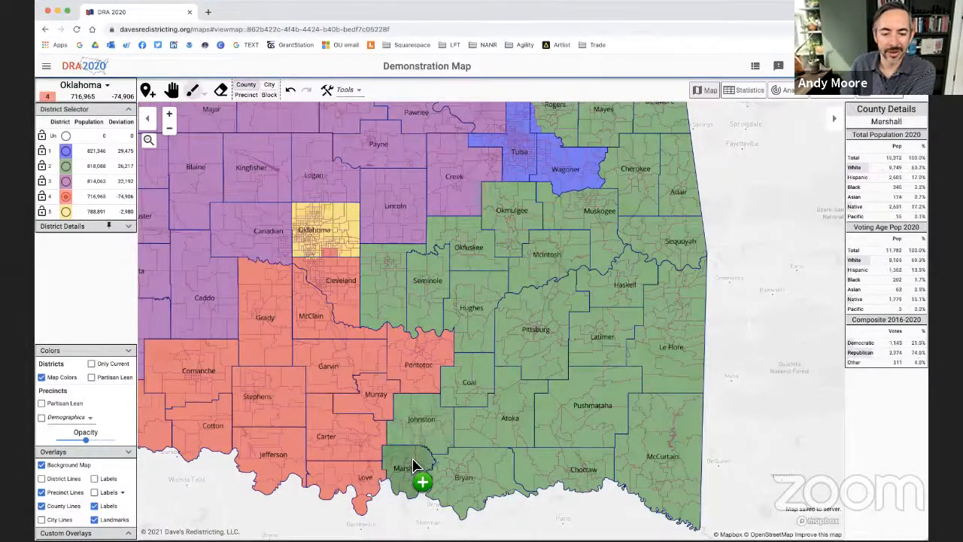
left_click(419, 431)
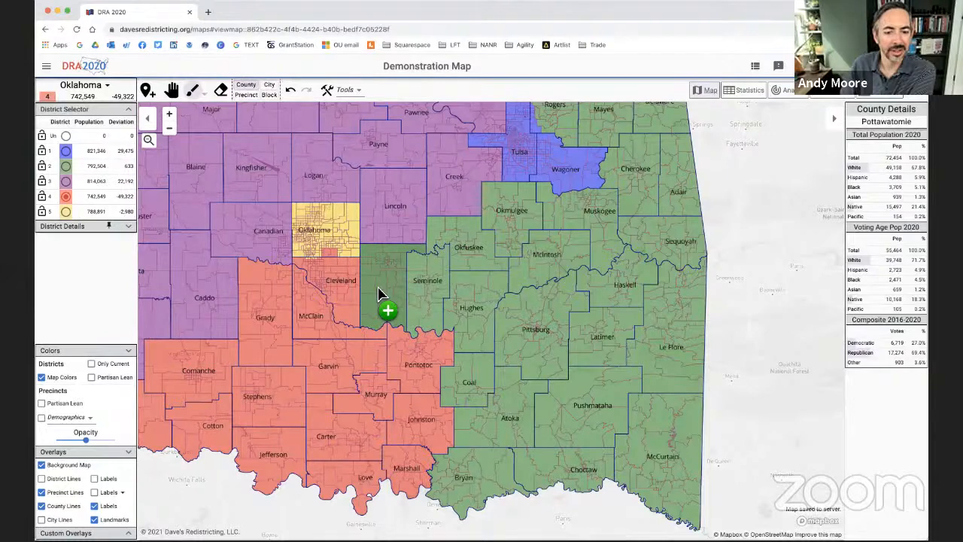
left_click(65, 165)
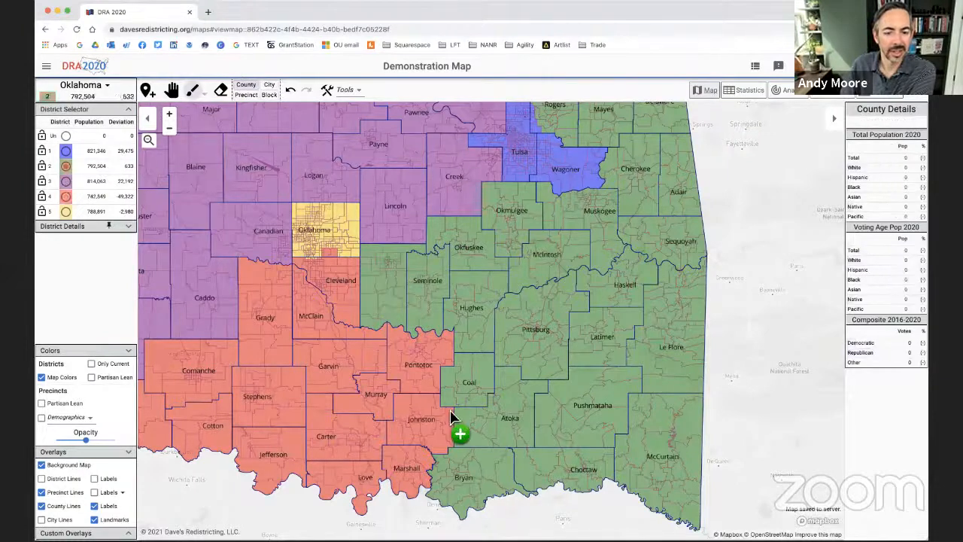
left_click_drag(419, 460, 424, 447)
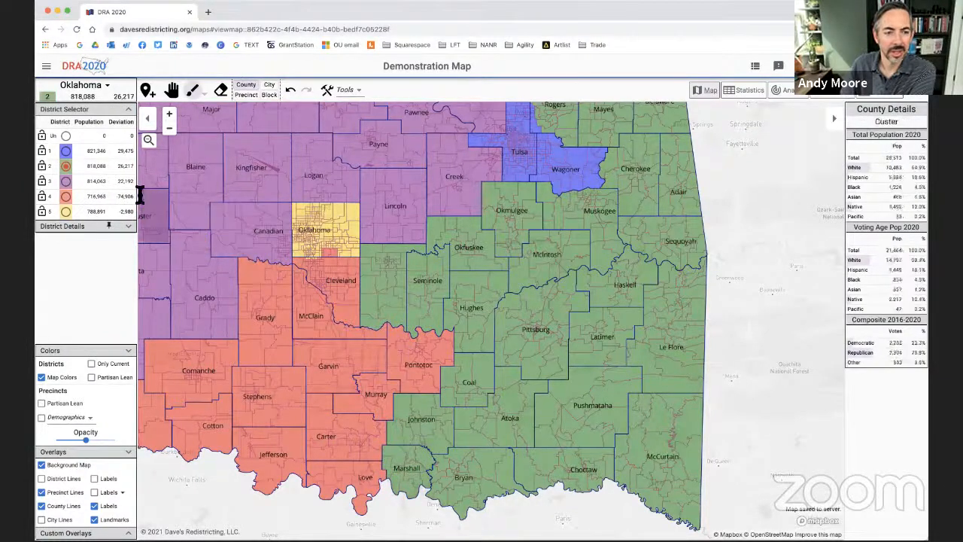
Step: Assign Pottawatomie County to district 4 and the whole of Rogers County to district 2
left_click(65, 197)
left_click(395, 312)
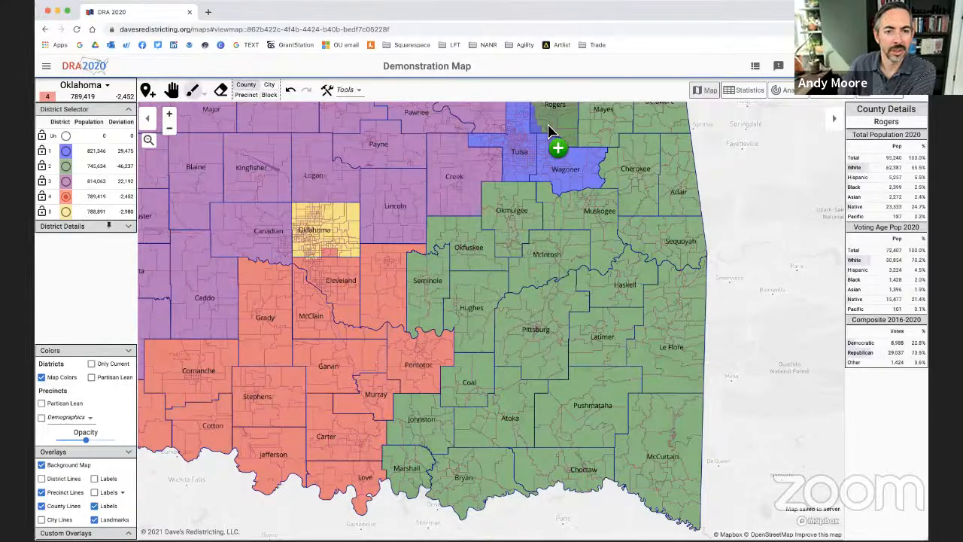
left_click(66, 166)
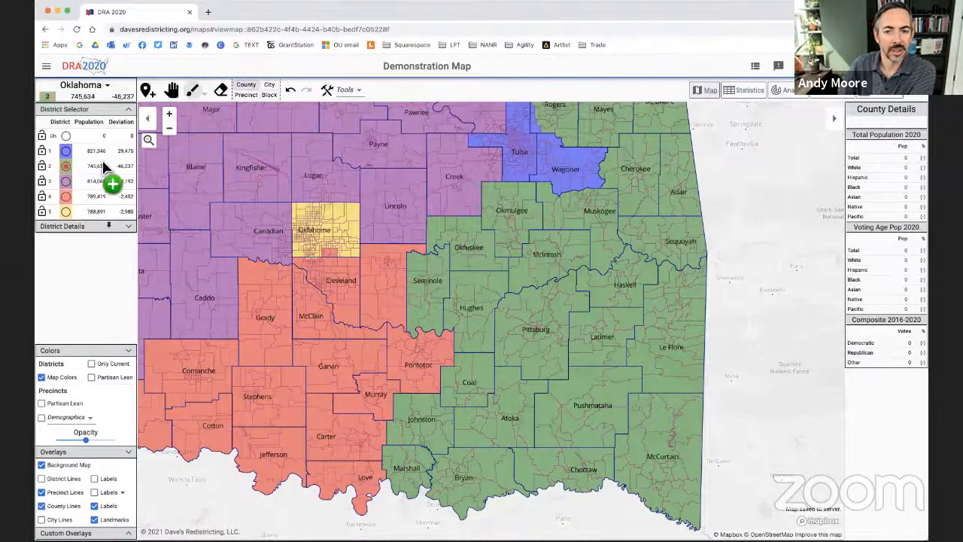
left_click(548, 117)
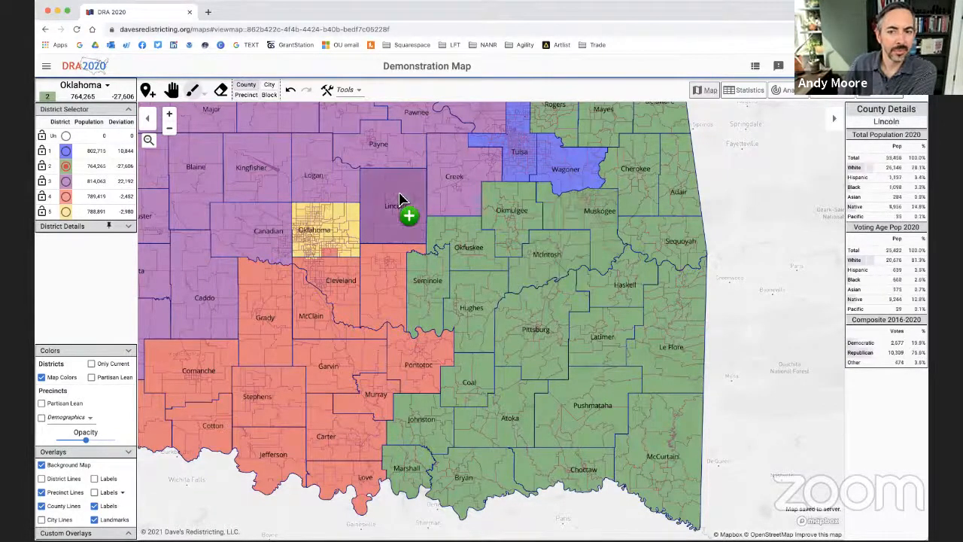
Step: Switch to precinct-level painting and paint the precincts on the eastern edge of Wagoner County into district 2
left_click(249, 96)
left_click(598, 183)
left_click(597, 163)
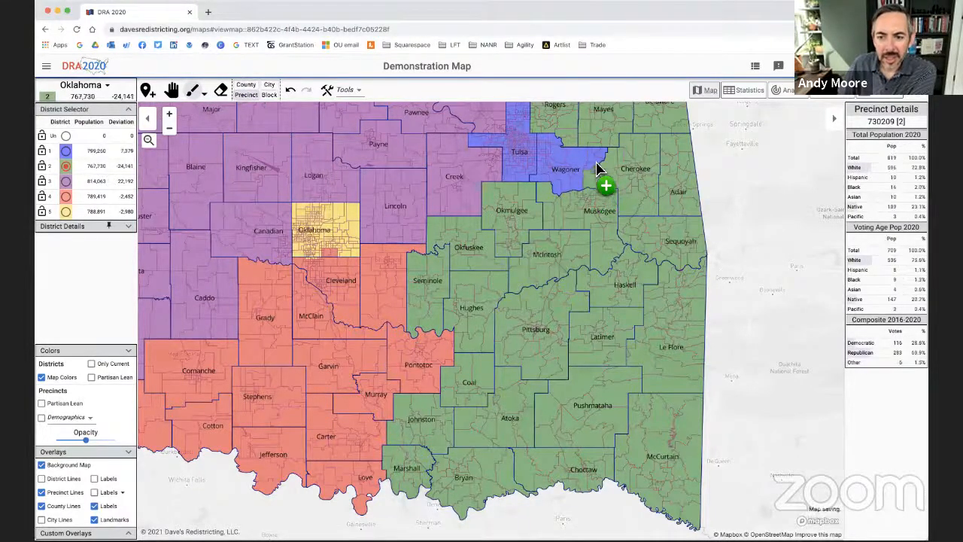
left_click(603, 158)
left_click(595, 162)
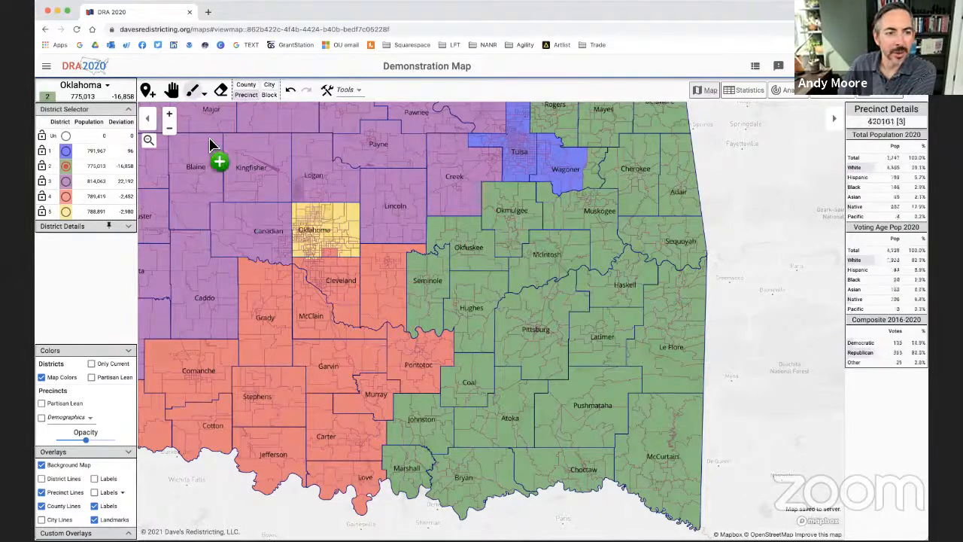
Step: Examine the district 1 precincts in western Tulsa County and the neighbouring Creek County precincts, briefly trying block-level painting
left_click(172, 89)
left_click_drag(505, 230, 426, 365)
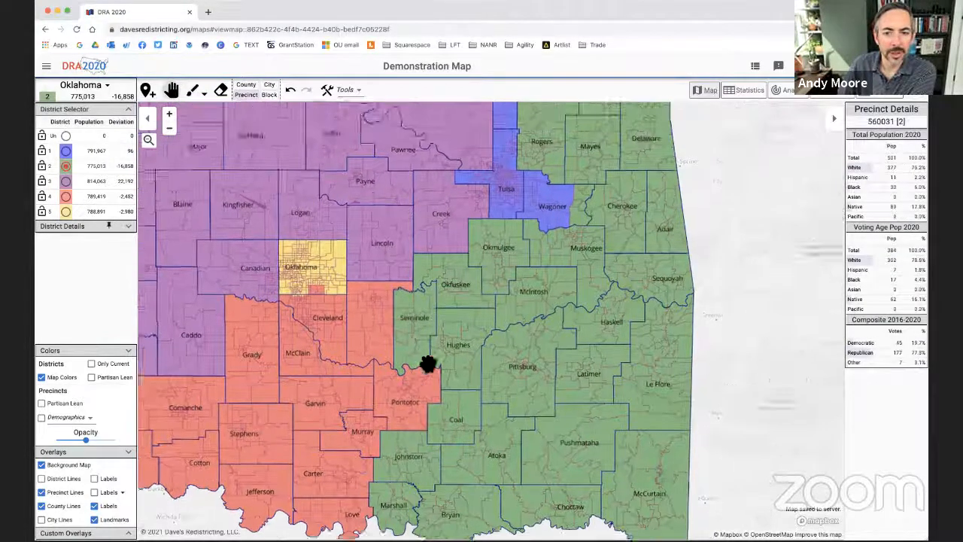
scroll(468, 338, "up", 5)
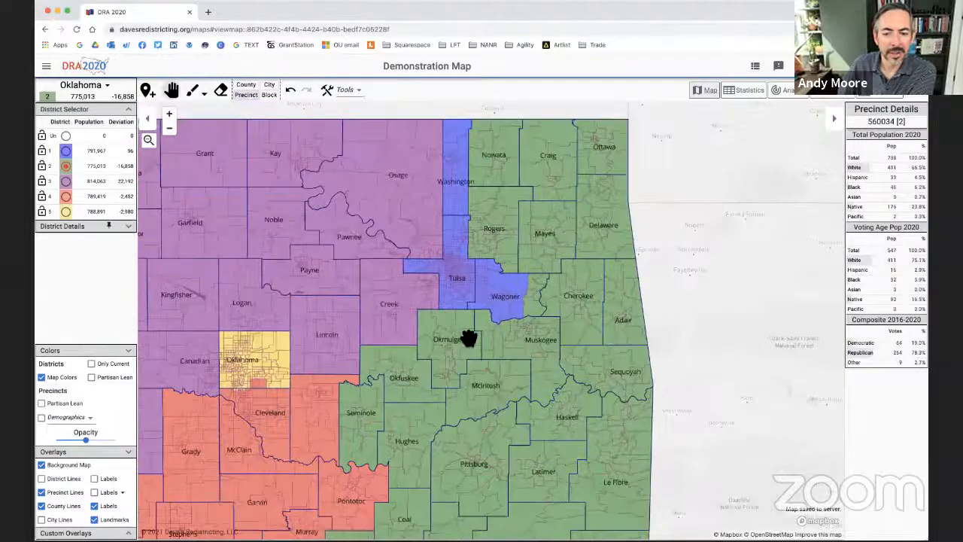
left_click_drag(504, 411, 506, 449)
scroll(505, 449, "down", 1)
scroll(505, 449, "up", 2)
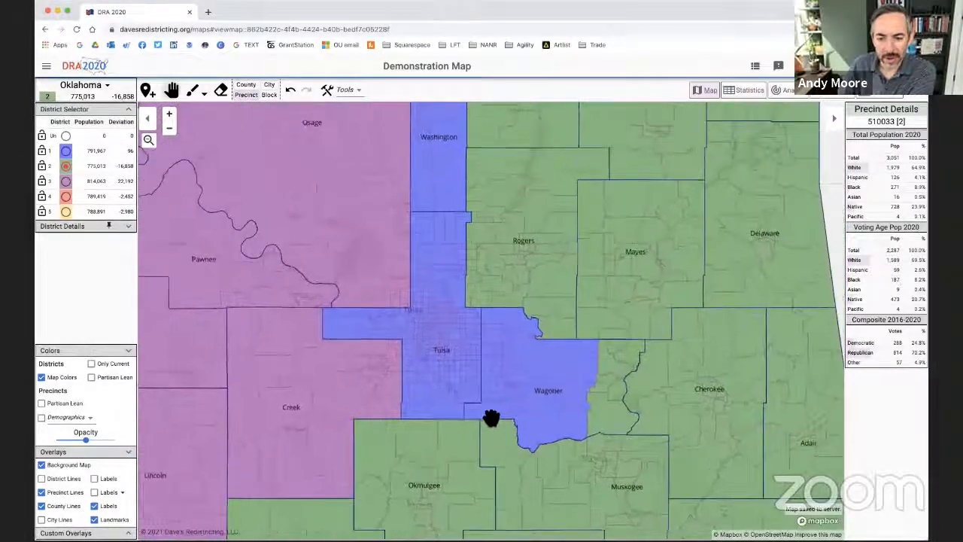
left_click(192, 94)
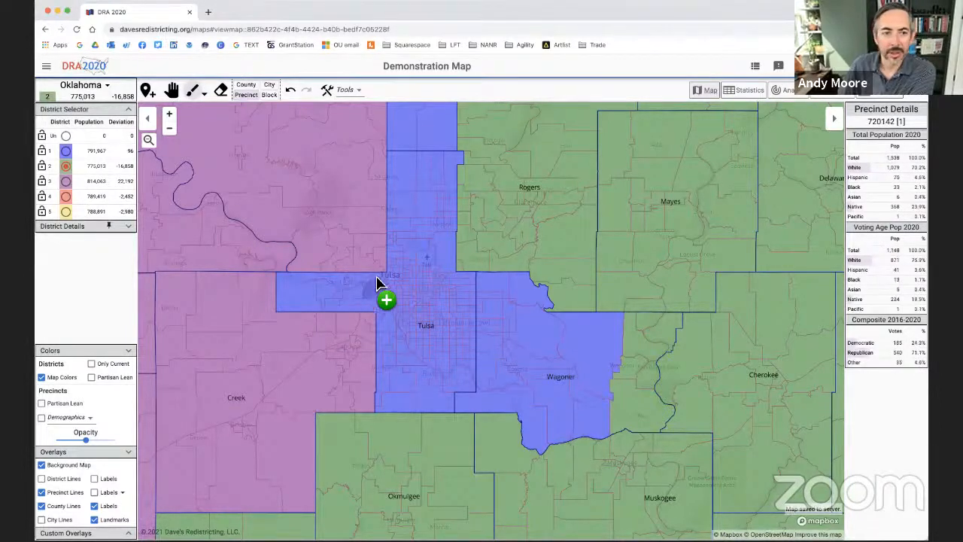
left_click(269, 95)
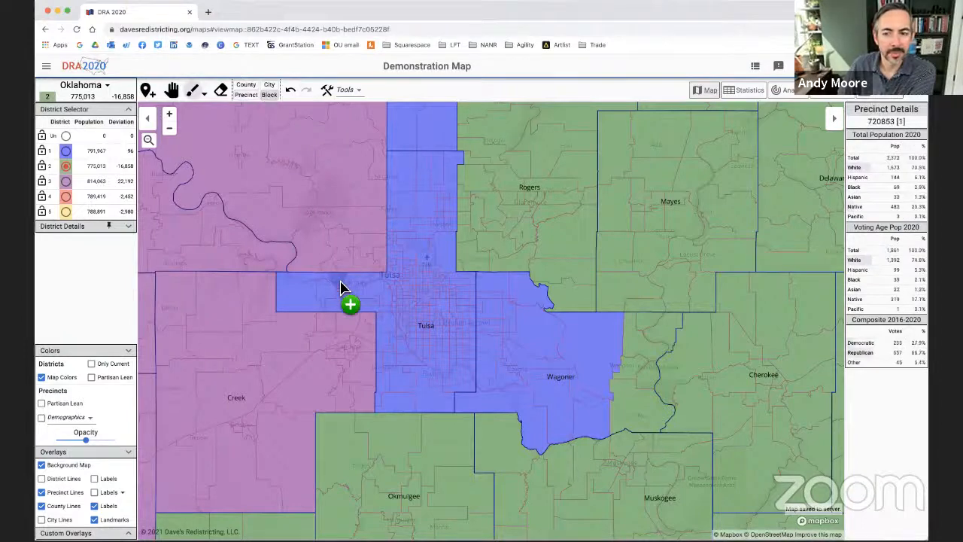
left_click(245, 95)
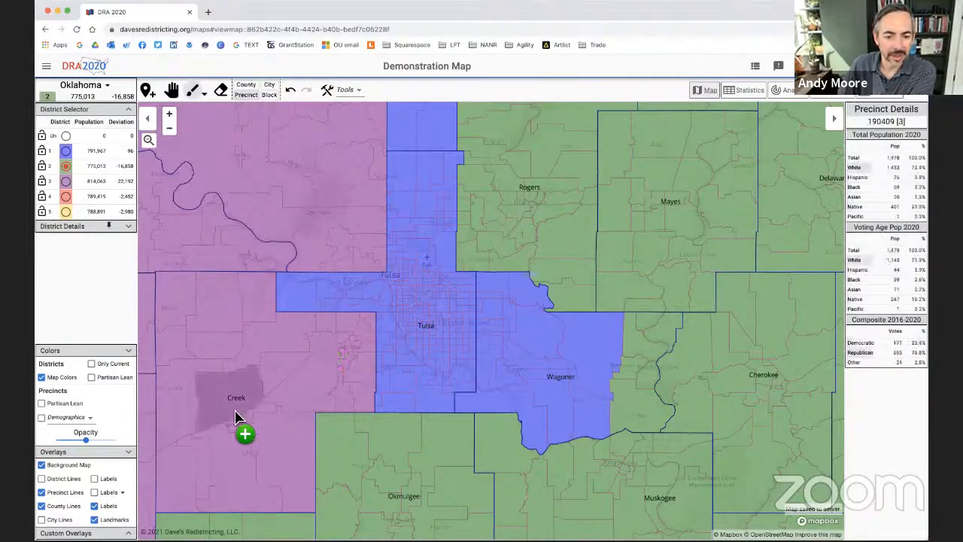
Step: Switch to county-level painting, assign Washington County to district 2, and assign all of Wagoner and Okmulgee counties to district 1
left_click(172, 90)
left_click_drag(537, 309, 617, 226)
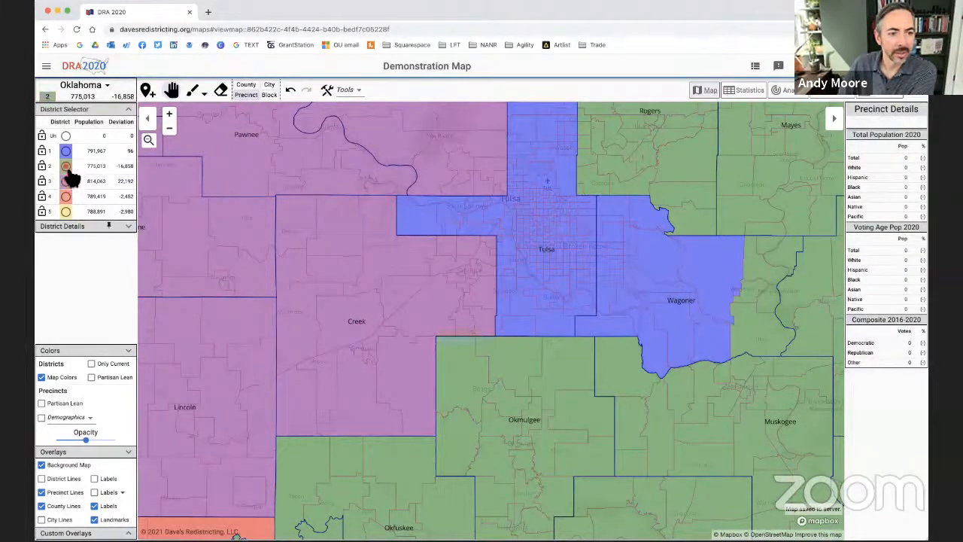
left_click(194, 91)
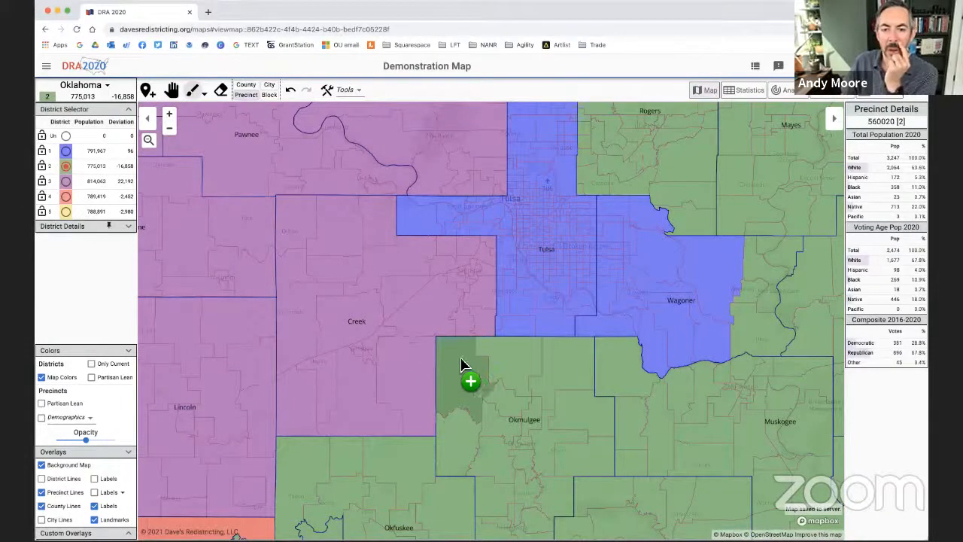
scroll(449, 382, "down", 1)
scroll(449, 389, "down", 5)
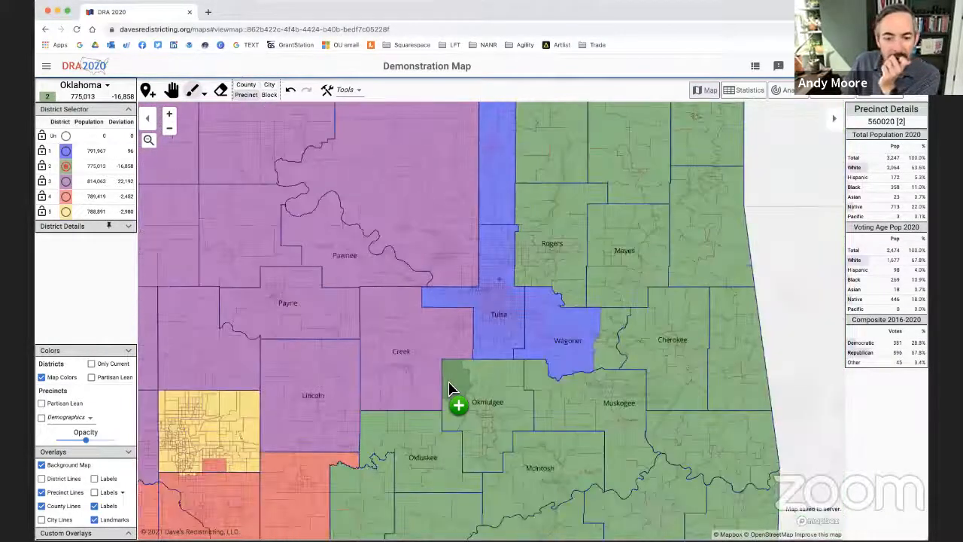
scroll(449, 388, "up", 4)
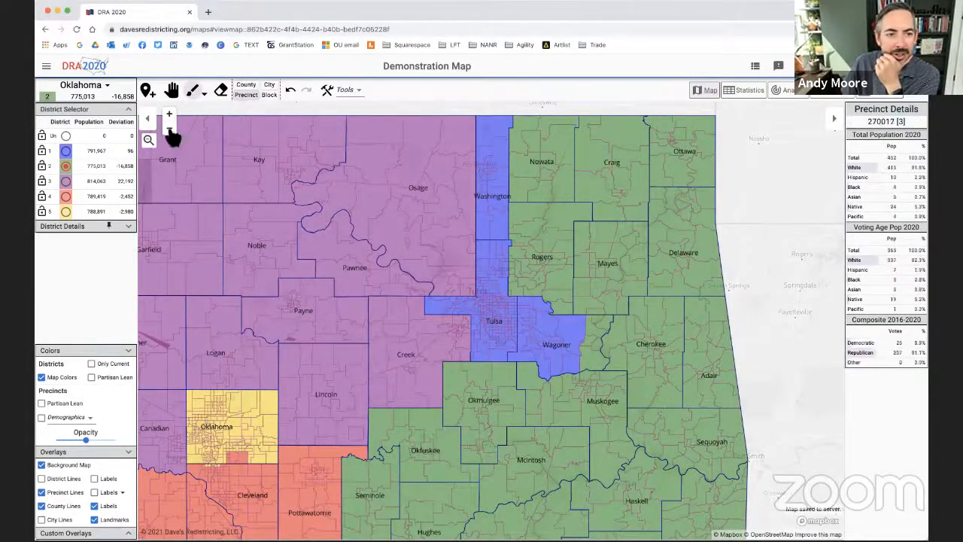
left_click(246, 86)
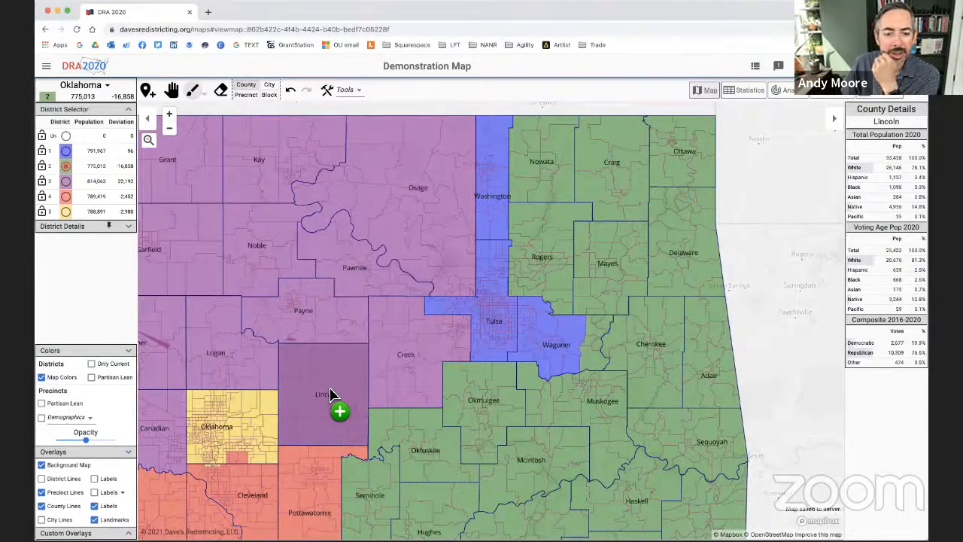
left_click(491, 186)
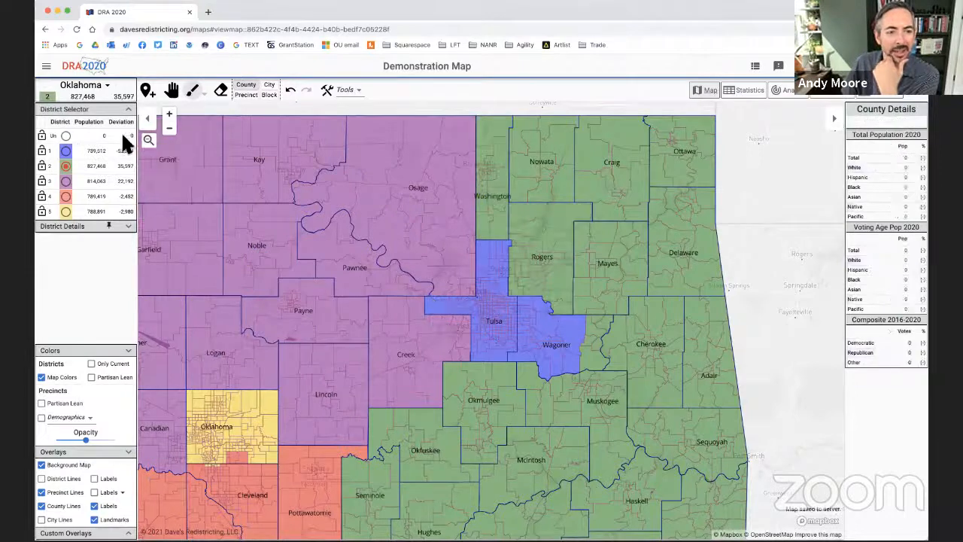
left_click(565, 345)
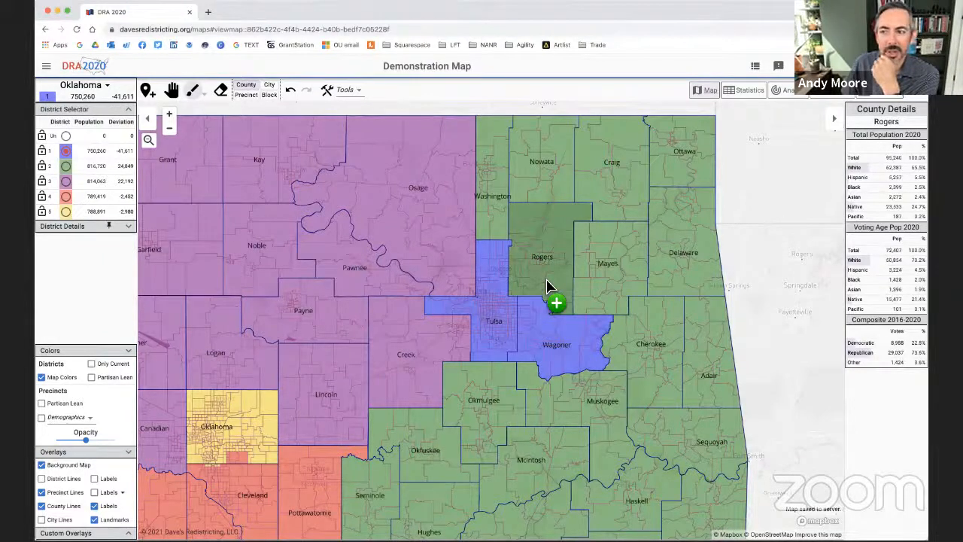
left_click(486, 384)
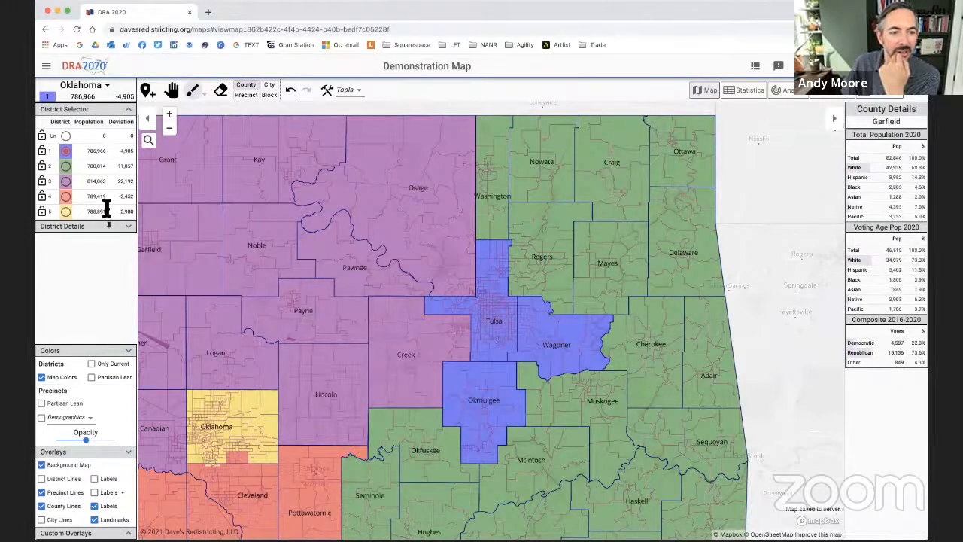
Step: Switch to precinct-level painting and paint the northeastern precincts of Osage County, next to Washington County, into district 2
left_click(67, 166)
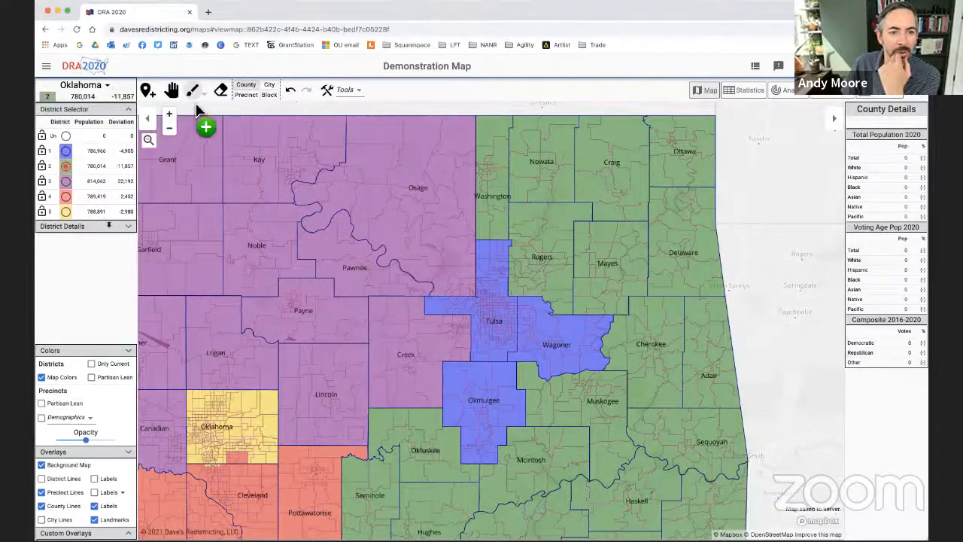
left_click(246, 96)
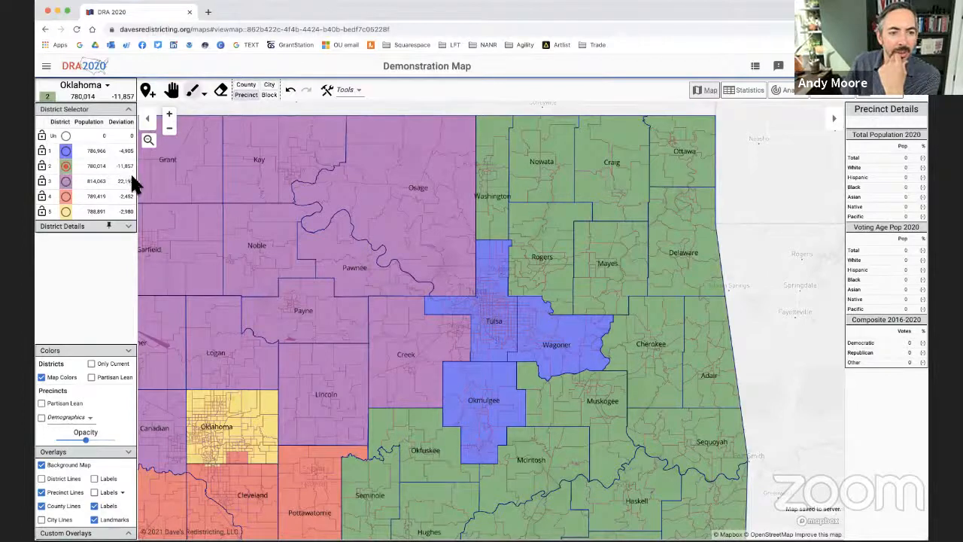
left_click(475, 150)
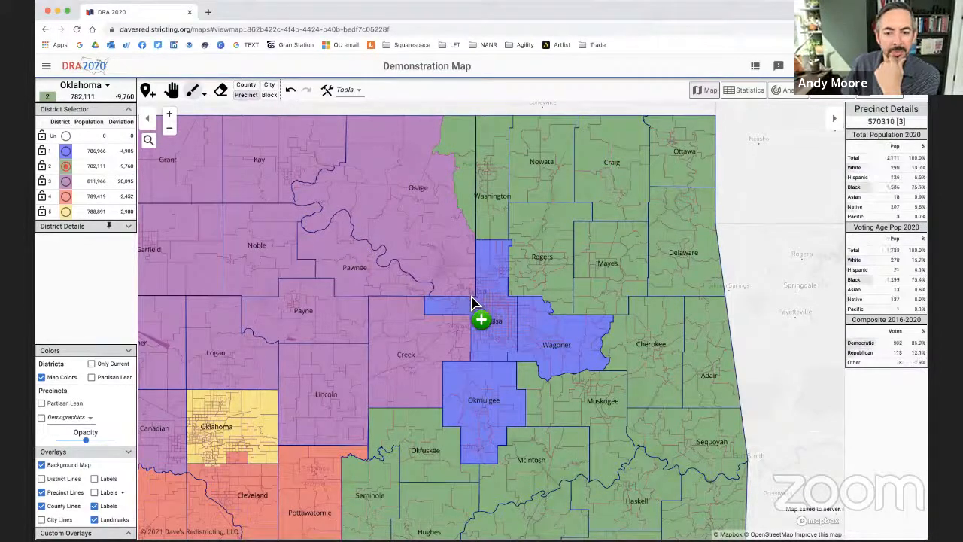
left_click(451, 174)
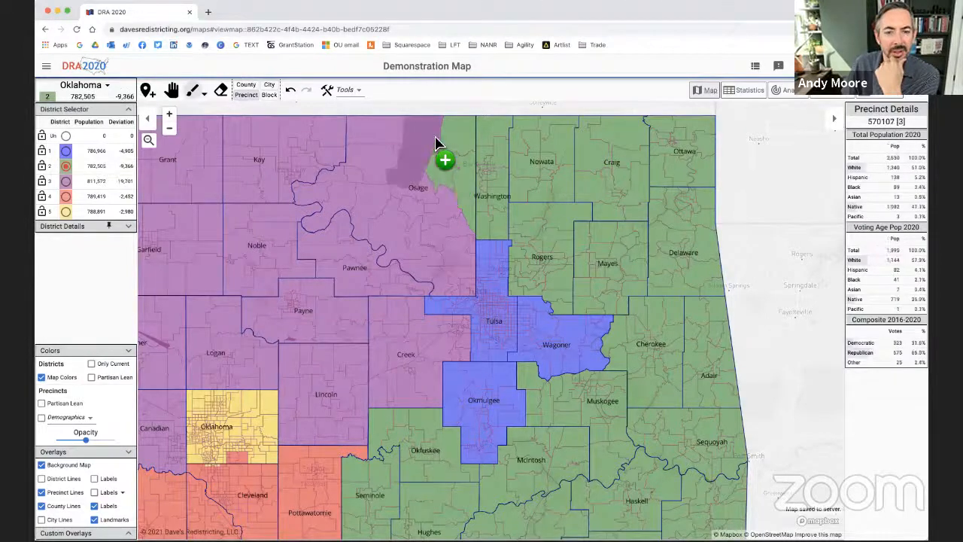
left_click(440, 144)
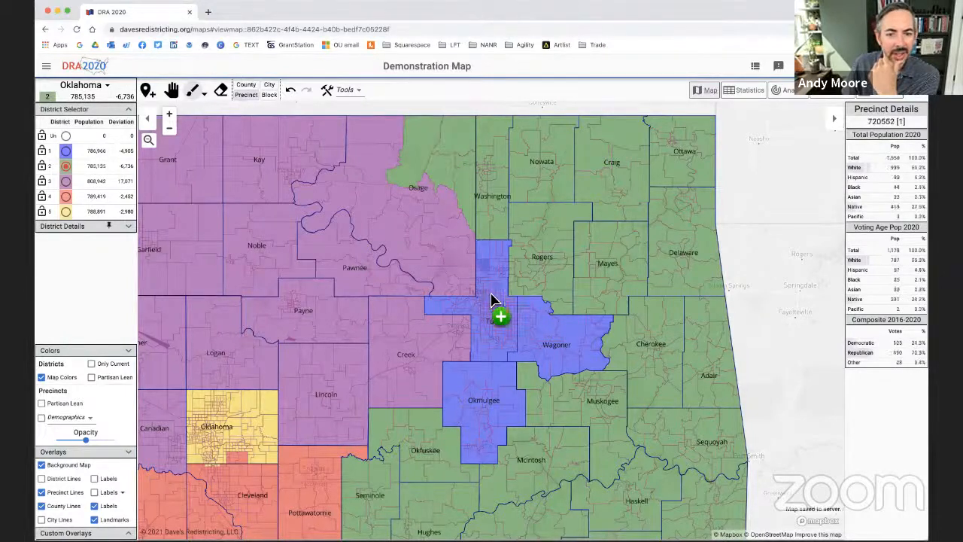
Step: Paint the precincts in the southeastern corner of Osage County, bordering Tulsa, into district 1
left_click(65, 151)
scroll(461, 289, "up", 5)
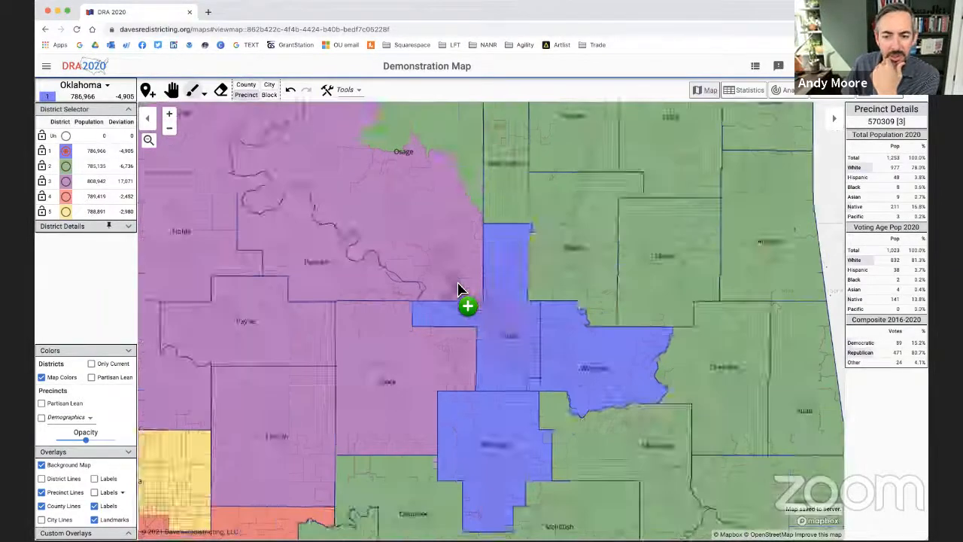
left_click(573, 362)
left_click(573, 360)
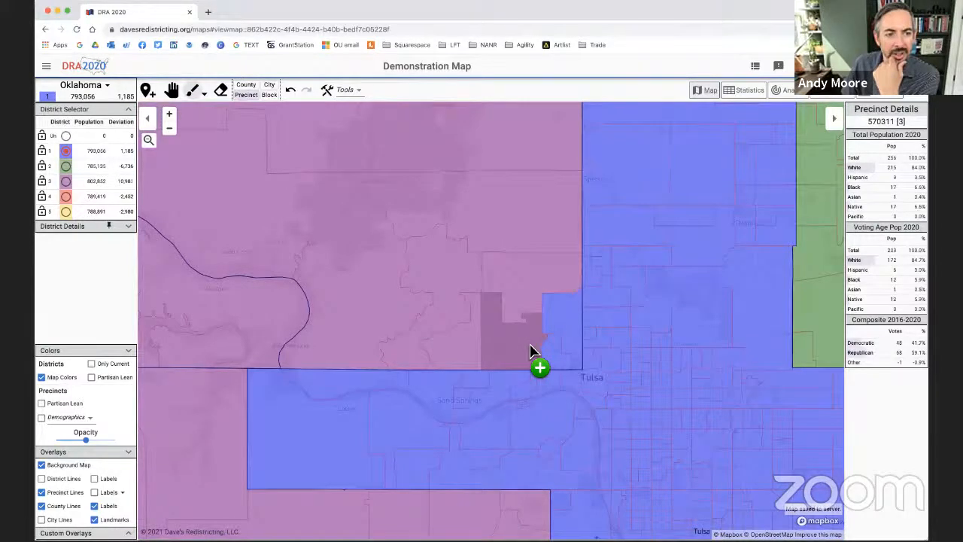
Step: Try the northeastern Pottawatomie County precinct in district 2 twice, undoing the assignment each time
scroll(580, 391, "down", 2)
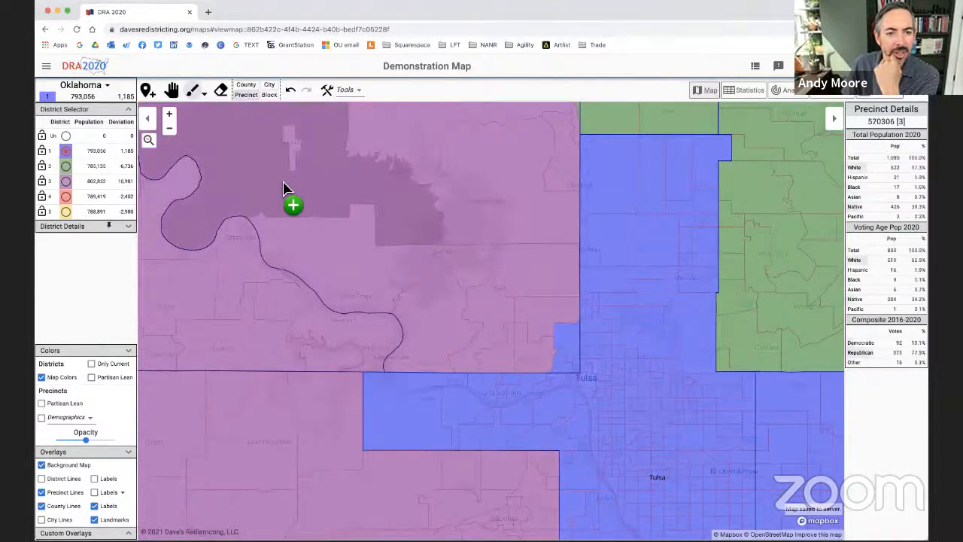
left_click(173, 91)
scroll(419, 344, "down", 4)
left_click_drag(391, 393, 625, 234)
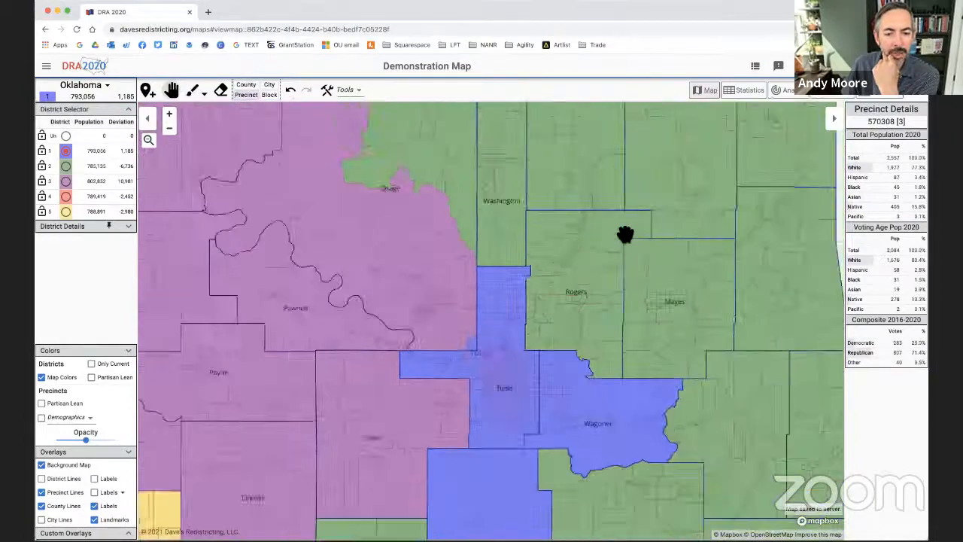
scroll(533, 286, "up", 3)
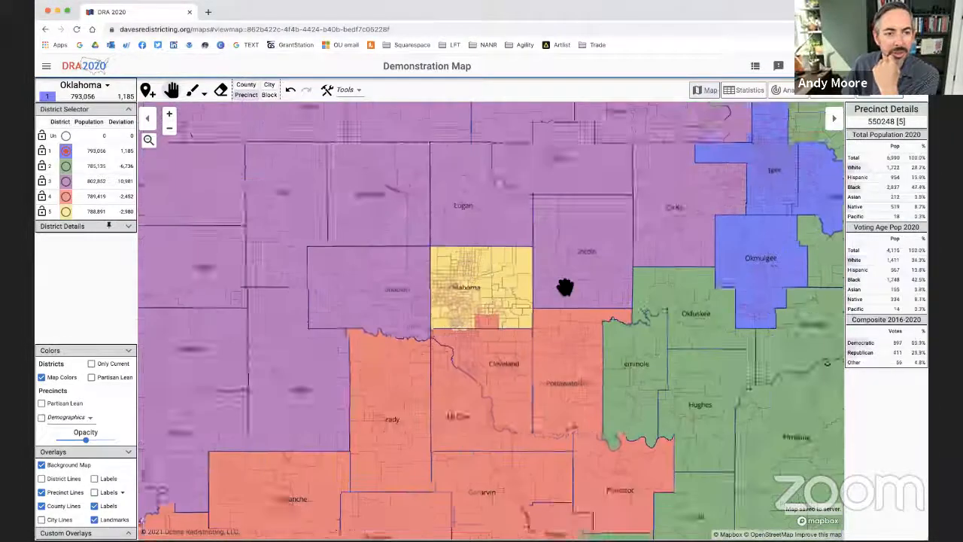
left_click_drag(522, 312, 456, 312)
scroll(454, 309, "up", 1)
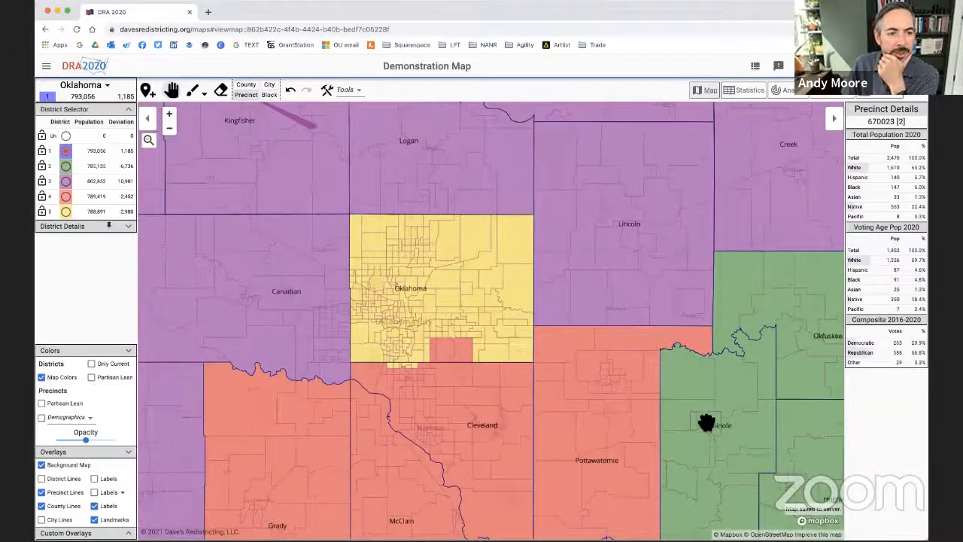
left_click(67, 166)
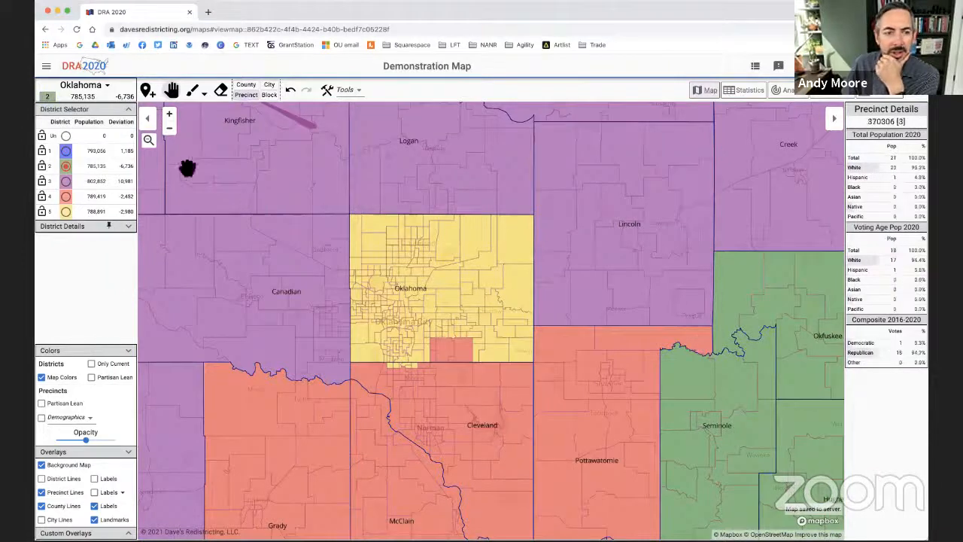
left_click(193, 90)
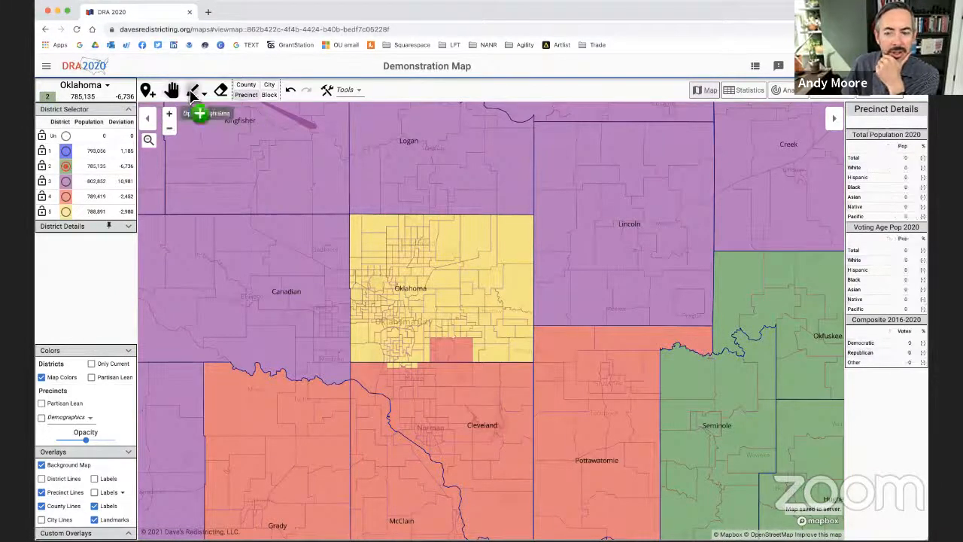
left_click(707, 340)
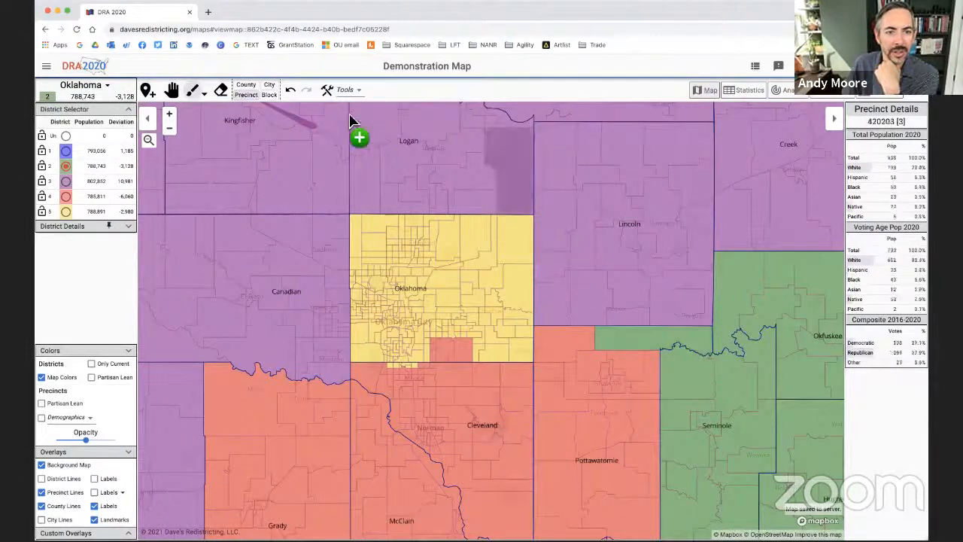
left_click(292, 92)
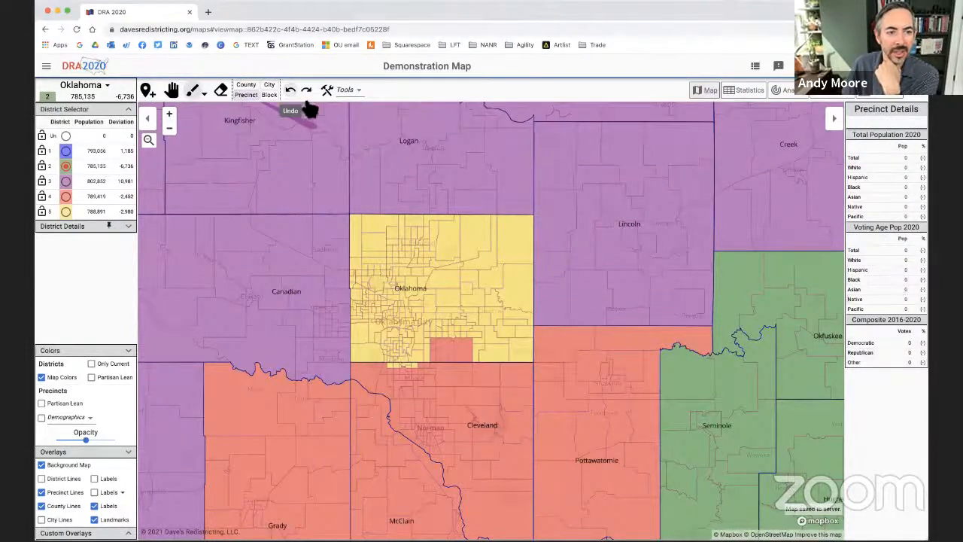
left_click(691, 342)
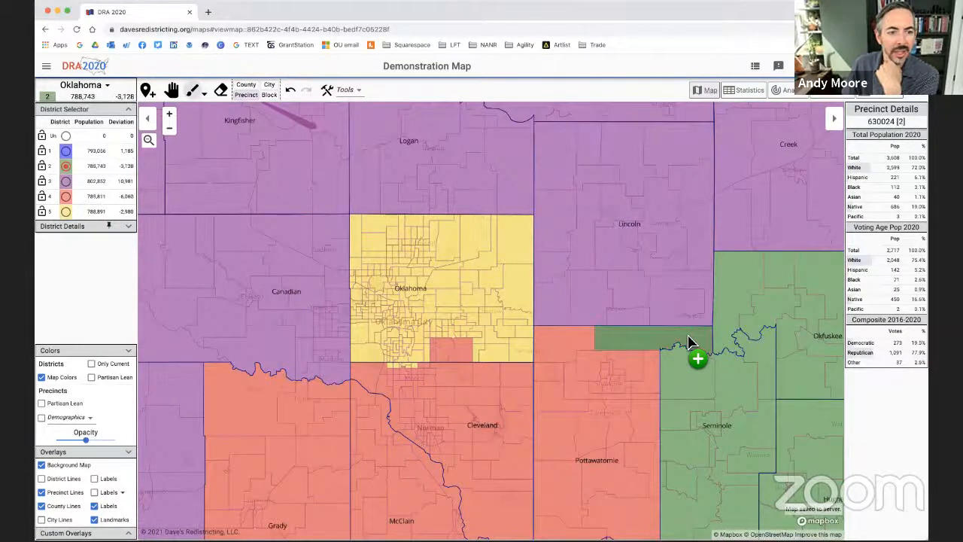
left_click(291, 91)
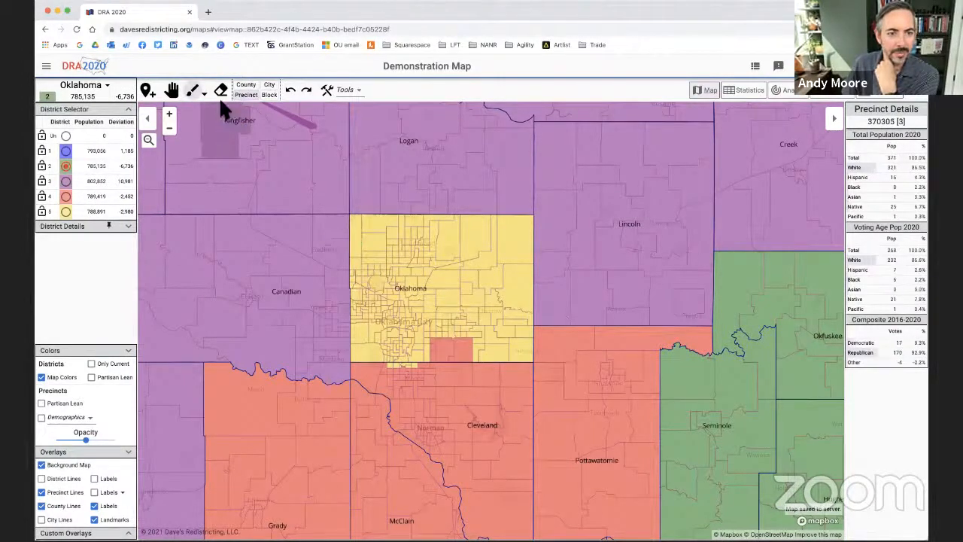
Step: Try painting the Logan County precinct on Oklahoma County's northern border into district 5, and undo it
left_click(66, 213)
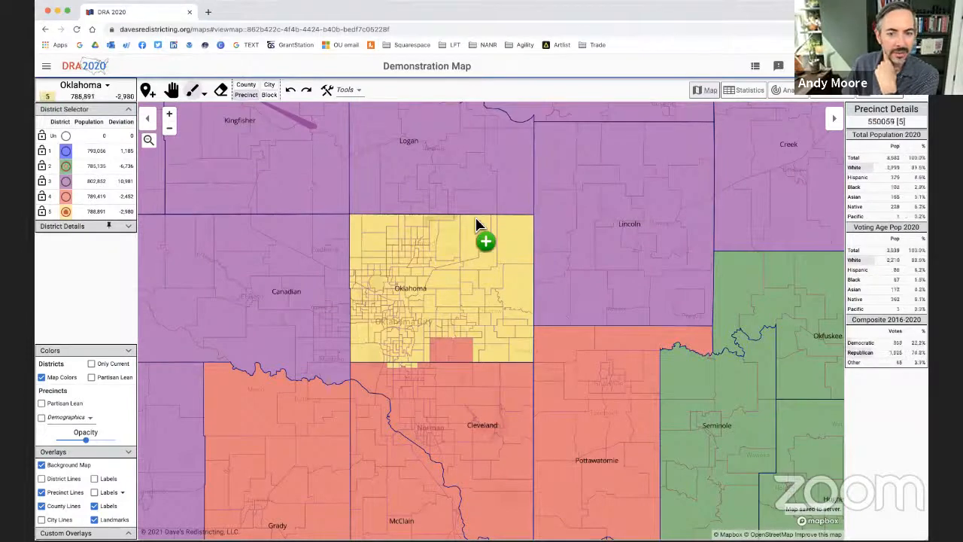
left_click(425, 210)
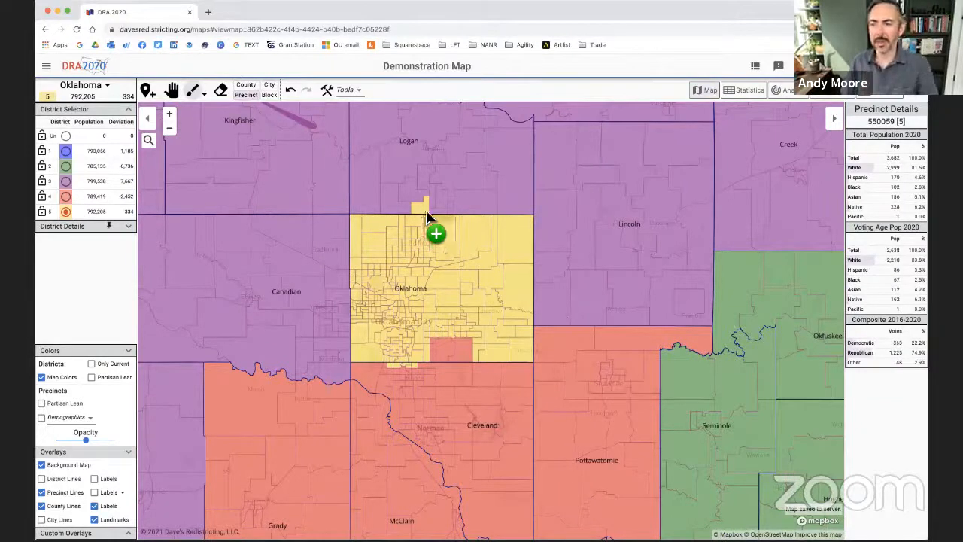
left_click(291, 90)
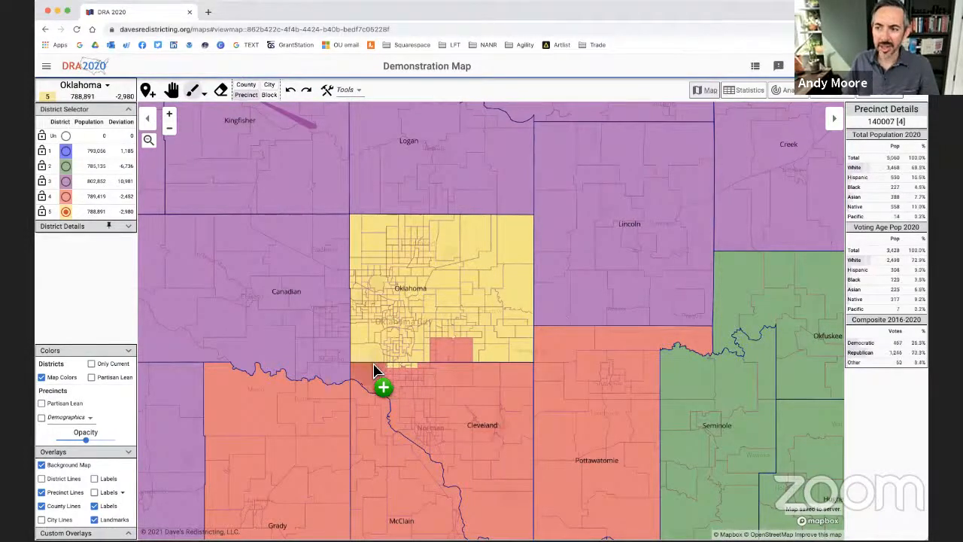
Step: Paint a precinct on Cleveland County's northern edge into district 5 and the southeastern Canadian County precincts into district 4
left_click(410, 376)
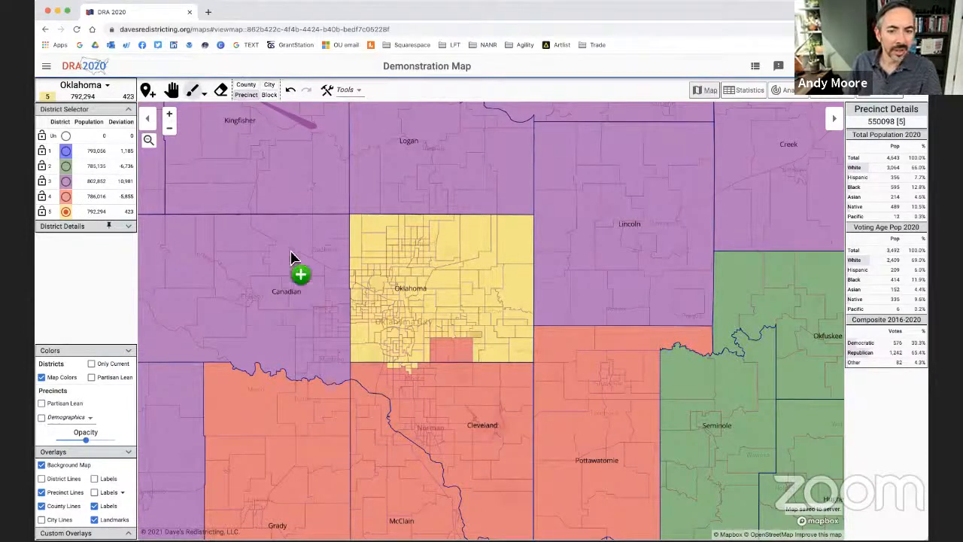
left_click(66, 197)
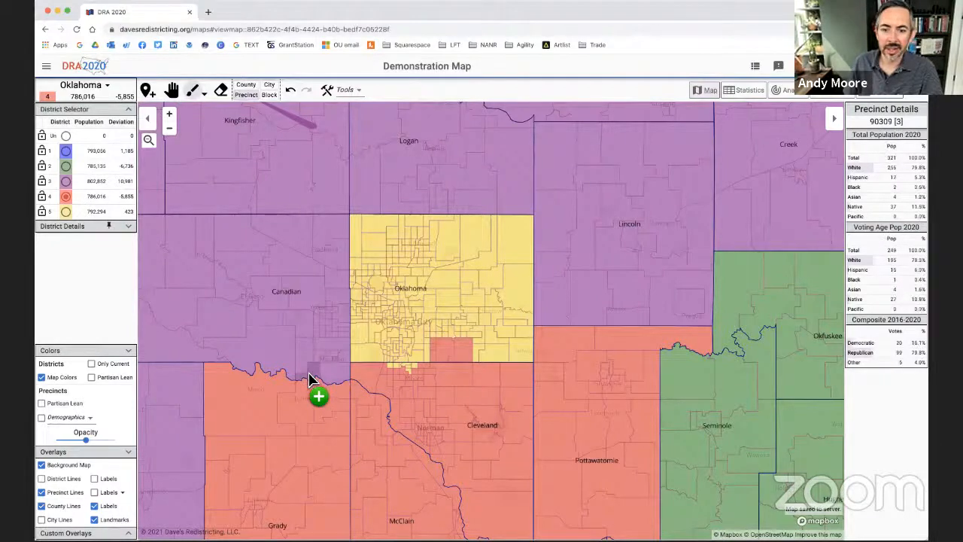
left_click_drag(312, 378, 333, 381)
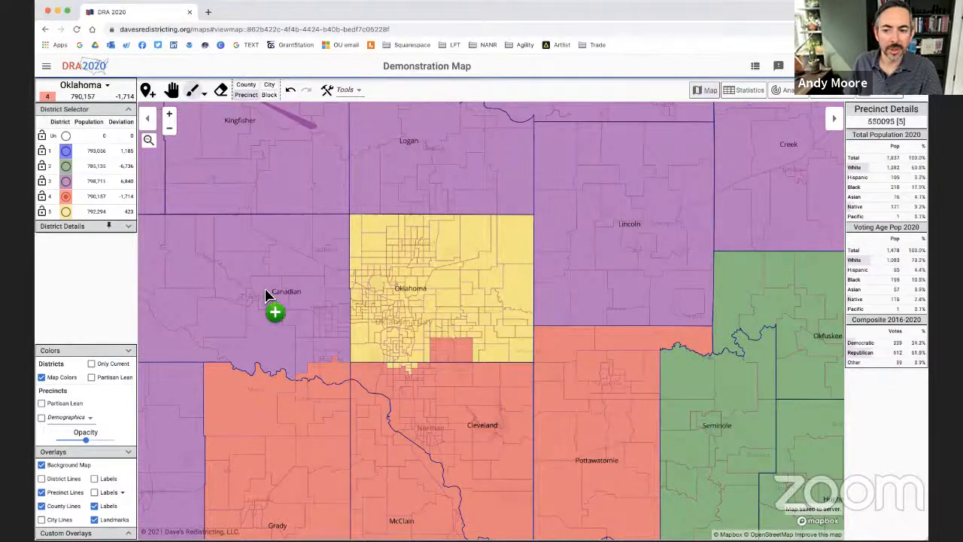
Step: Paint a precinct in northern Osage County, along the district boundary, into district 2
left_click(68, 166)
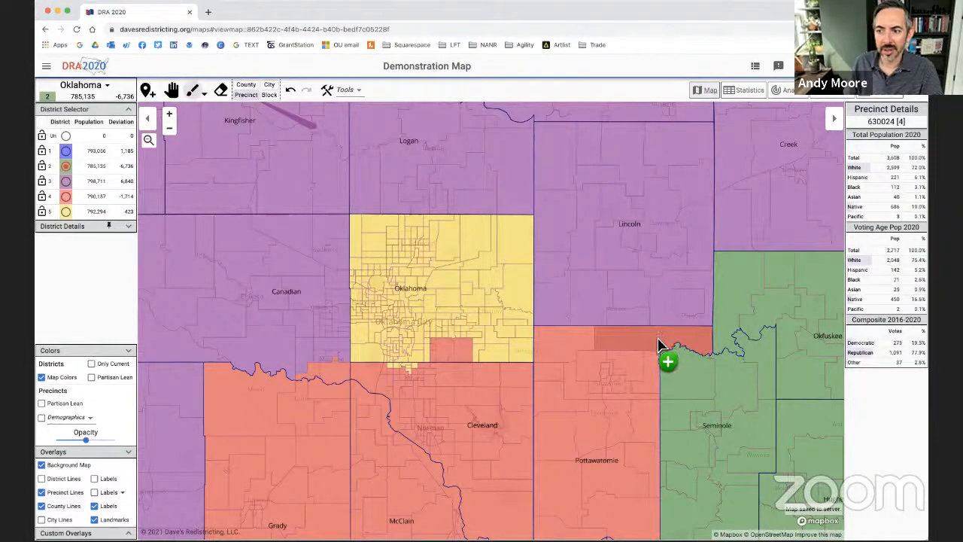
scroll(580, 404, "down", 2)
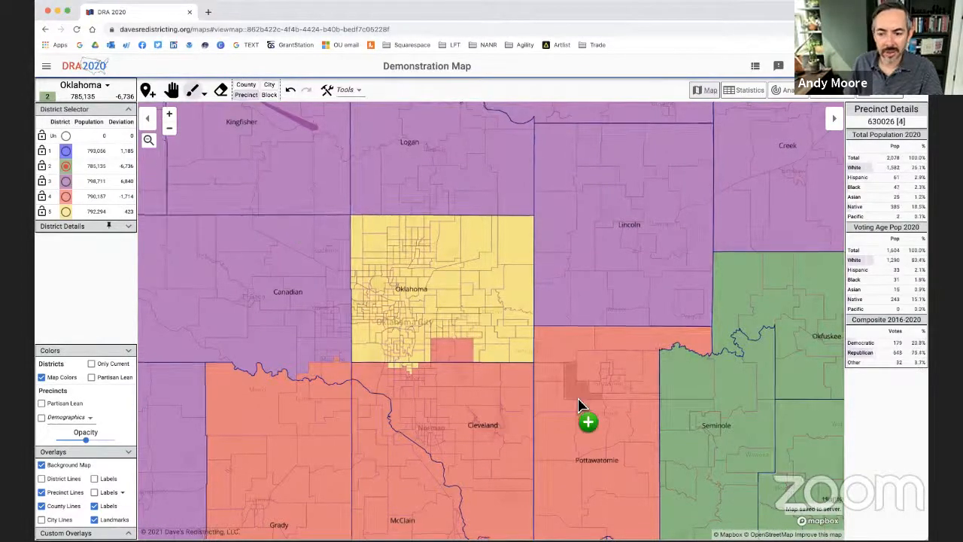
scroll(580, 404, "down", 1)
scroll(642, 474, "down", 5)
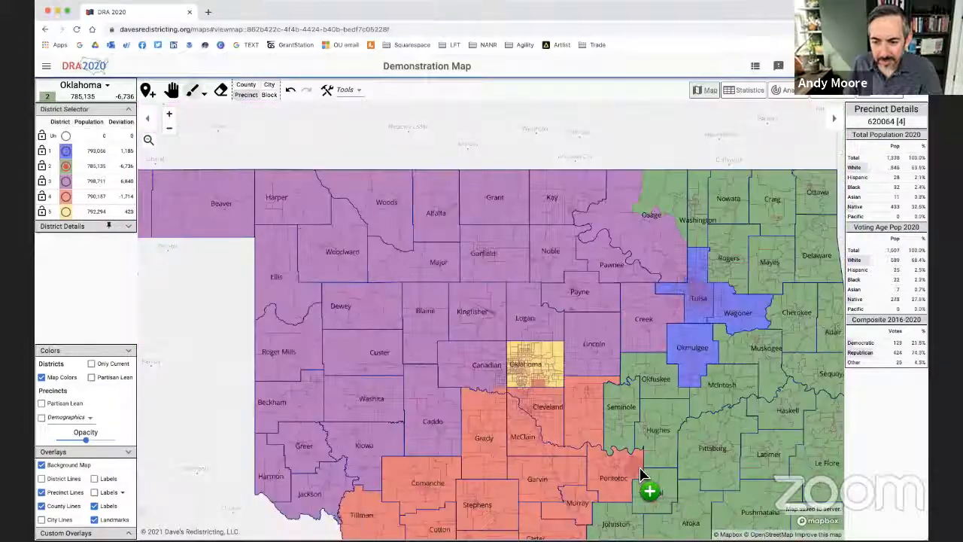
scroll(646, 362, "up", 2)
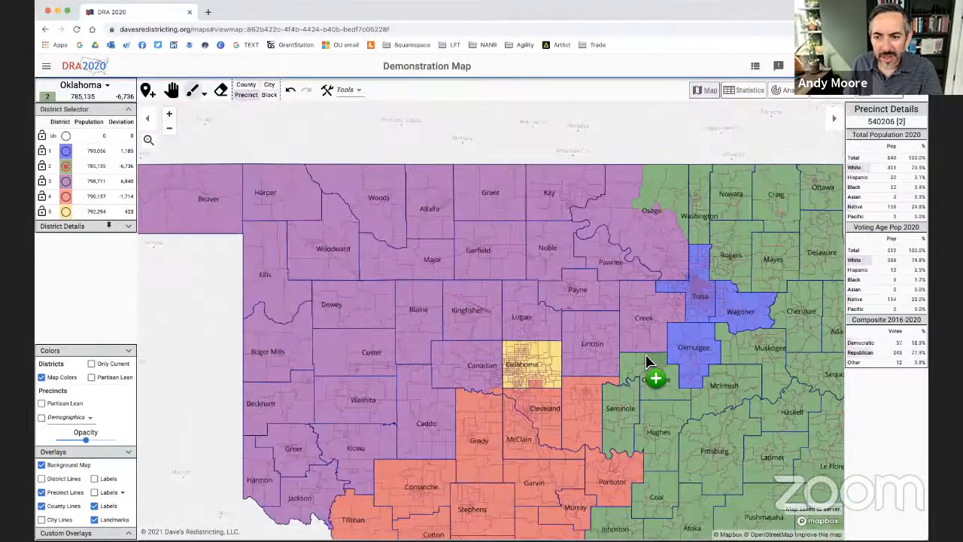
scroll(646, 360, "up", 3)
scroll(646, 359, "down", 3)
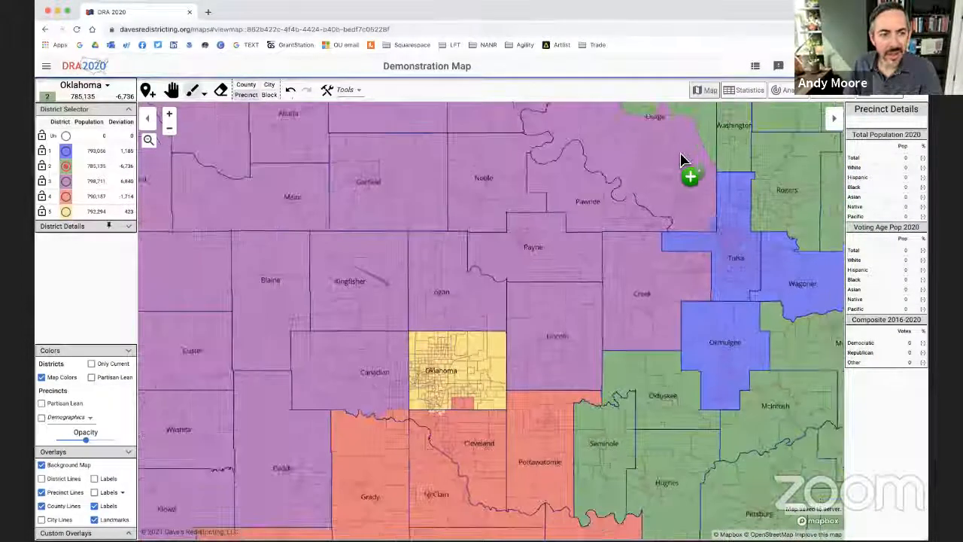
left_click(632, 184)
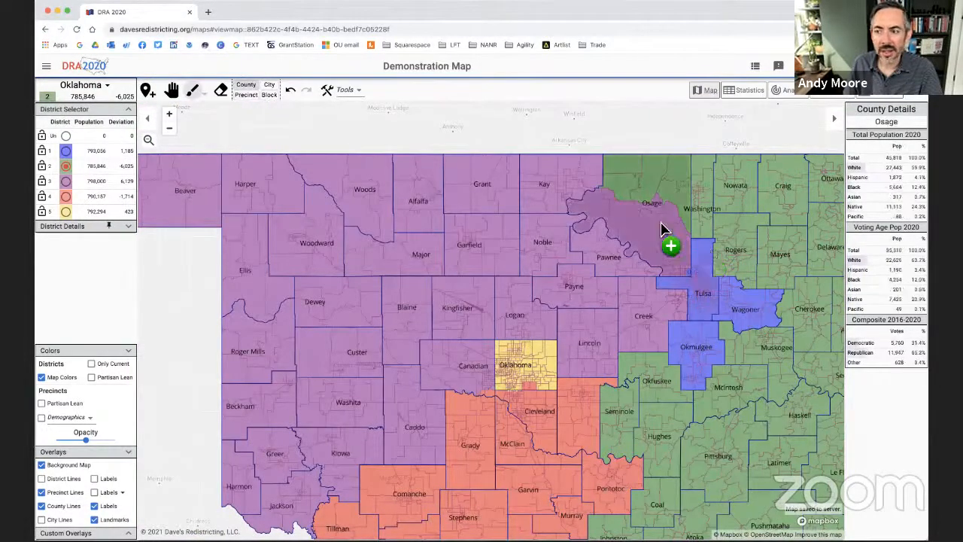
Step: Assign more Osage County precincts to district 2 at precinct level, from the county's center and western tip along the district boundary
left_click(247, 94)
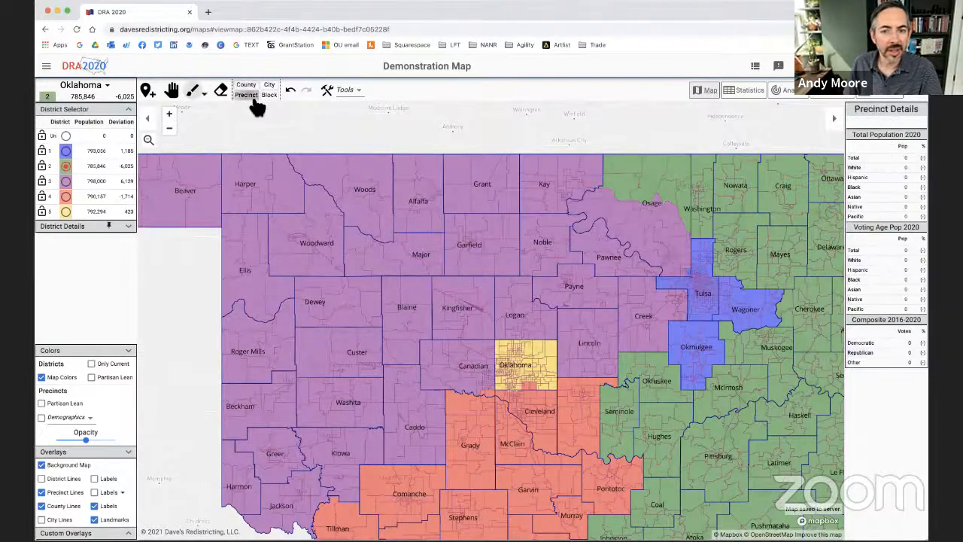
left_click(658, 210)
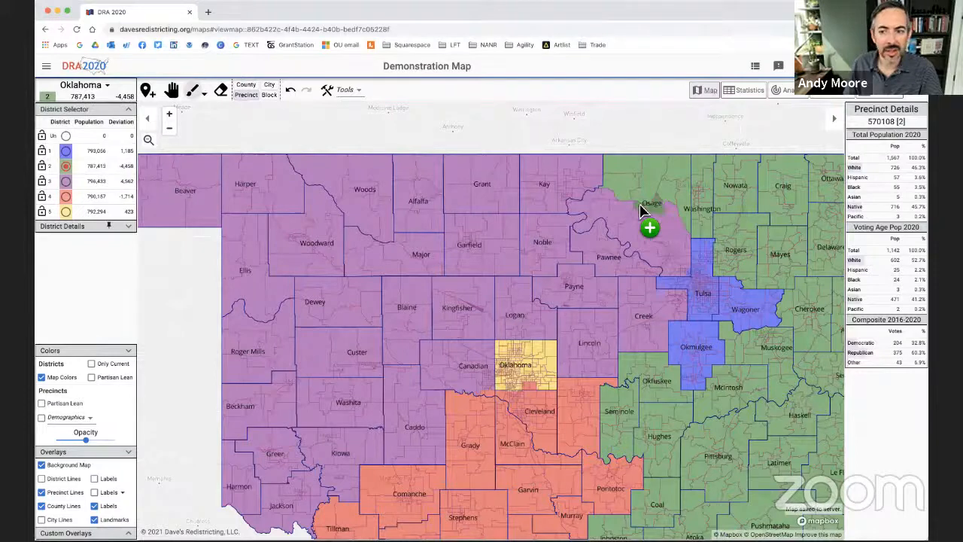
left_click(596, 195)
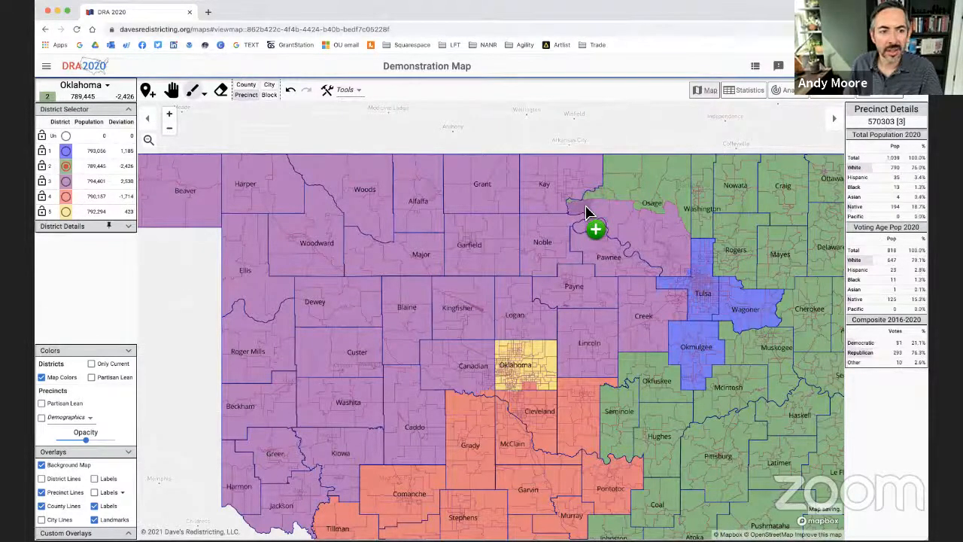
left_click(586, 211)
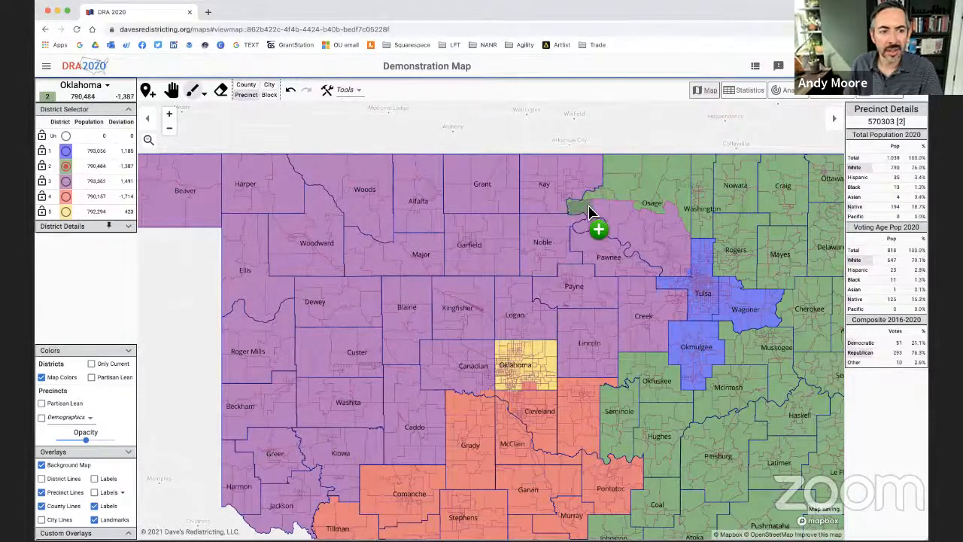
left_click(673, 216)
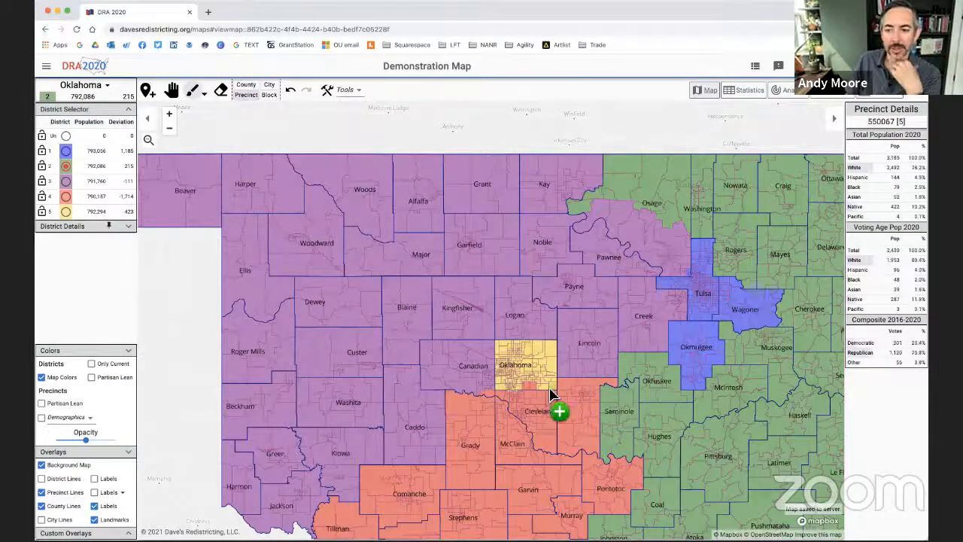
Step: Center the whole state in view, hide the county labels, precinct lines and county lines, and show the district lines
scroll(493, 425, "down", 3)
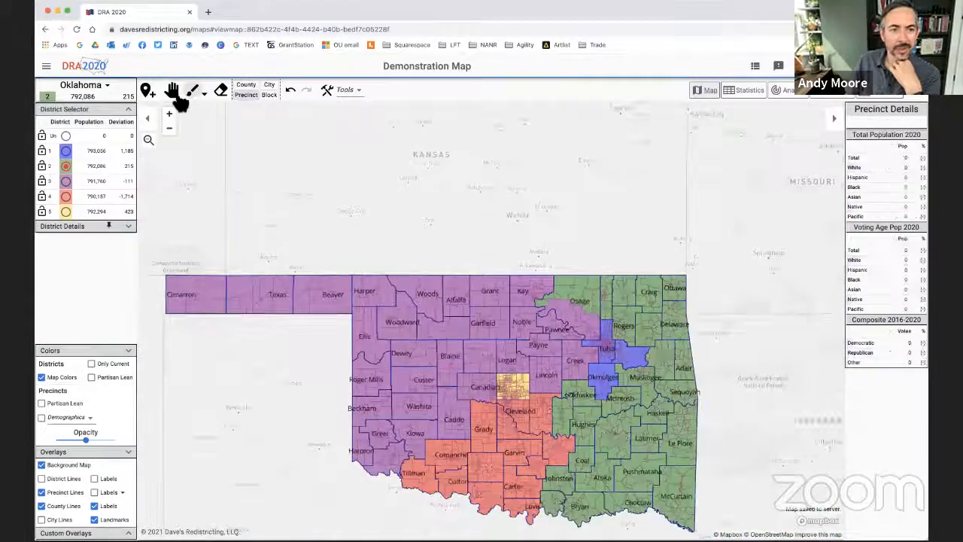
left_click(172, 89)
left_click_drag(519, 346, 548, 284)
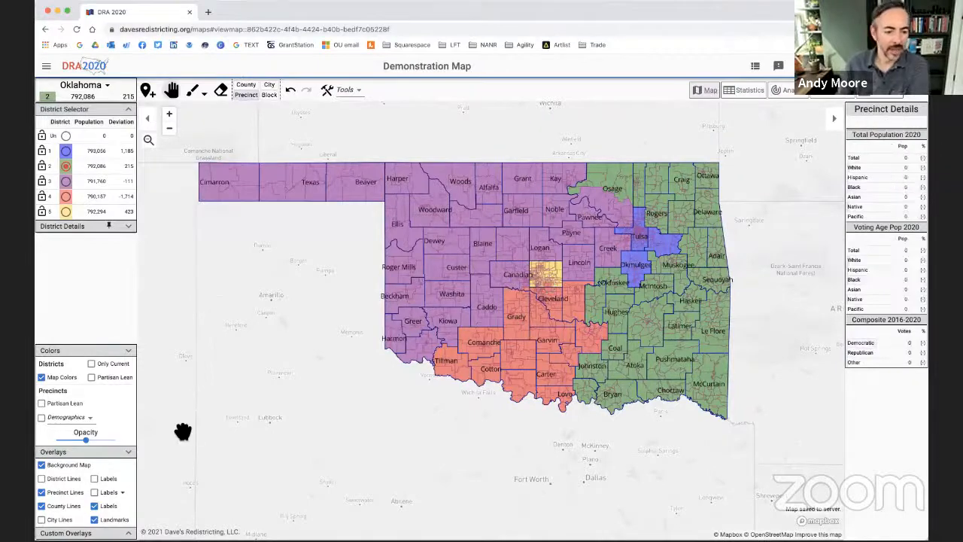
left_click(94, 506)
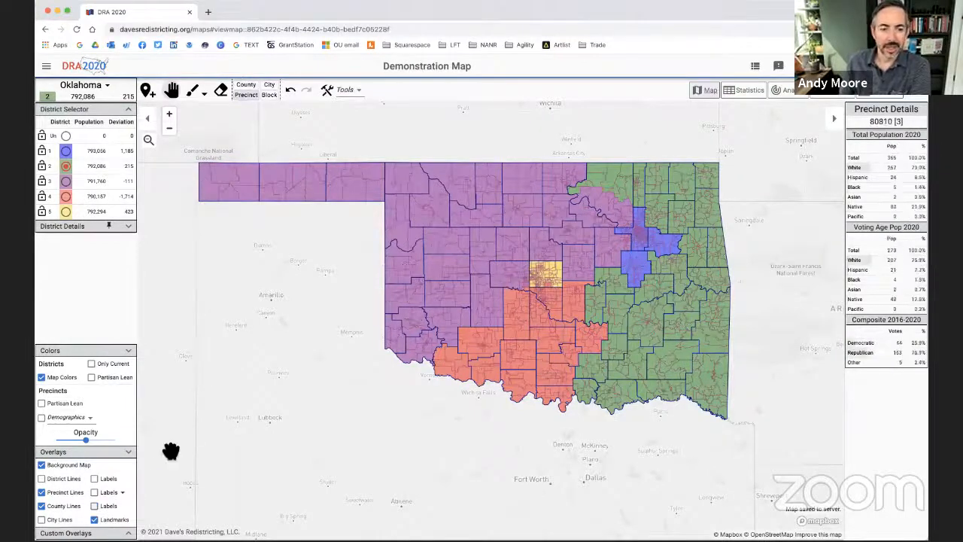
left_click(43, 492)
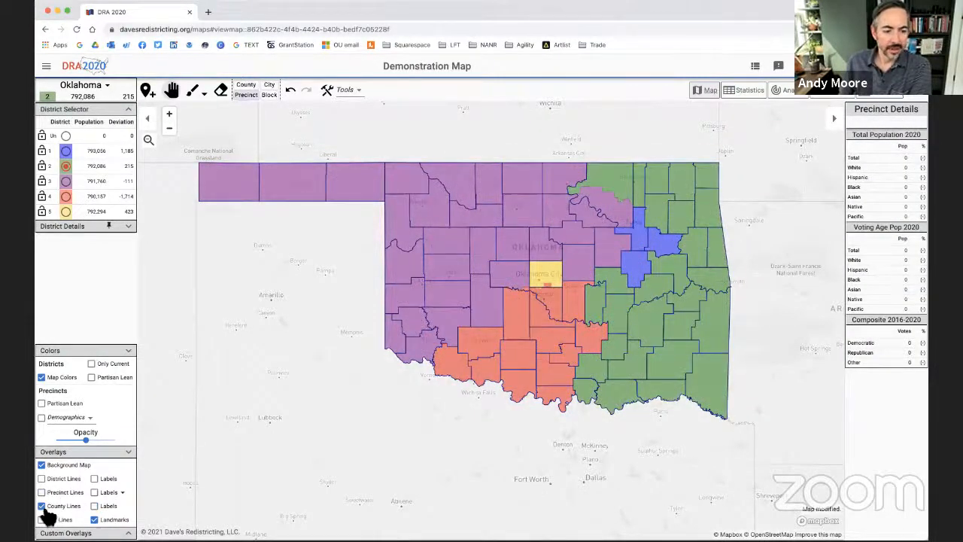
left_click(42, 507)
left_click(53, 480)
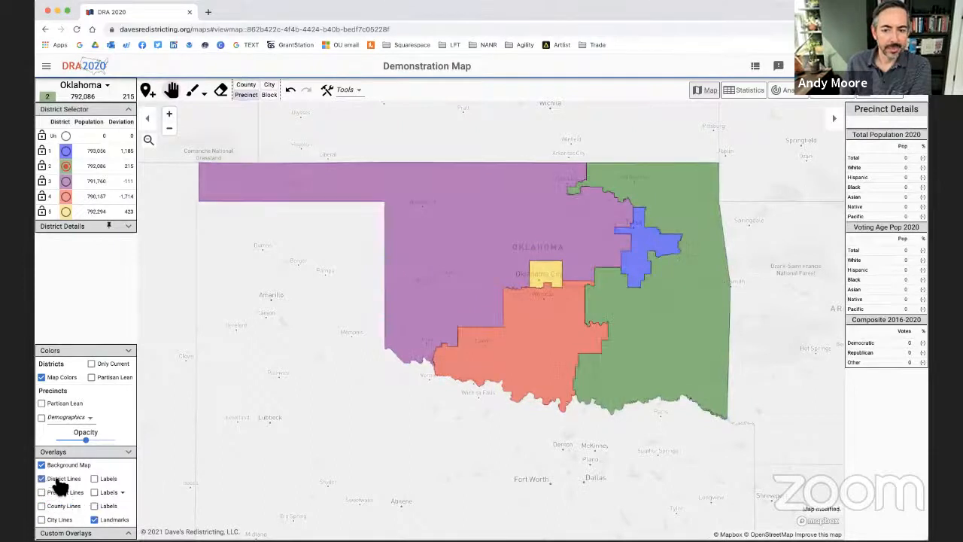